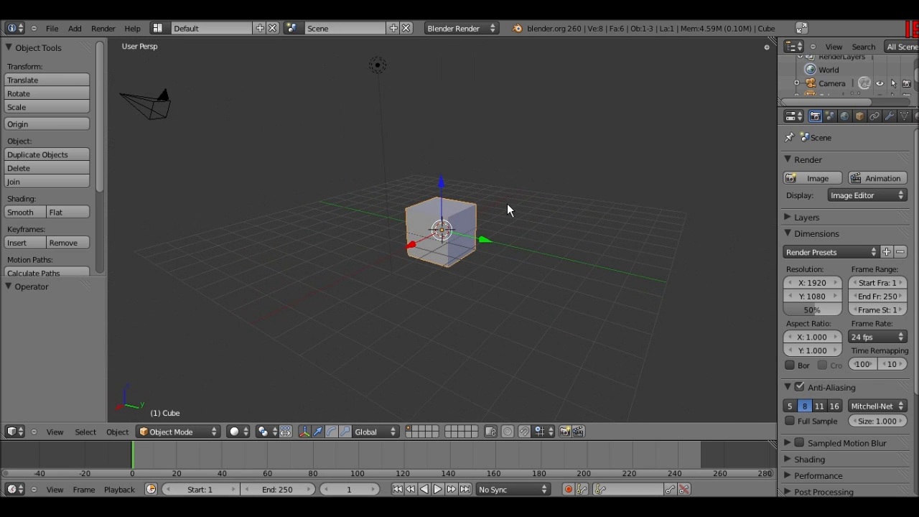
Step: Switch to the orthographic front view and delete every object in the default scene
middle_click_drag(507, 206, 490, 186)
key("KP_5")
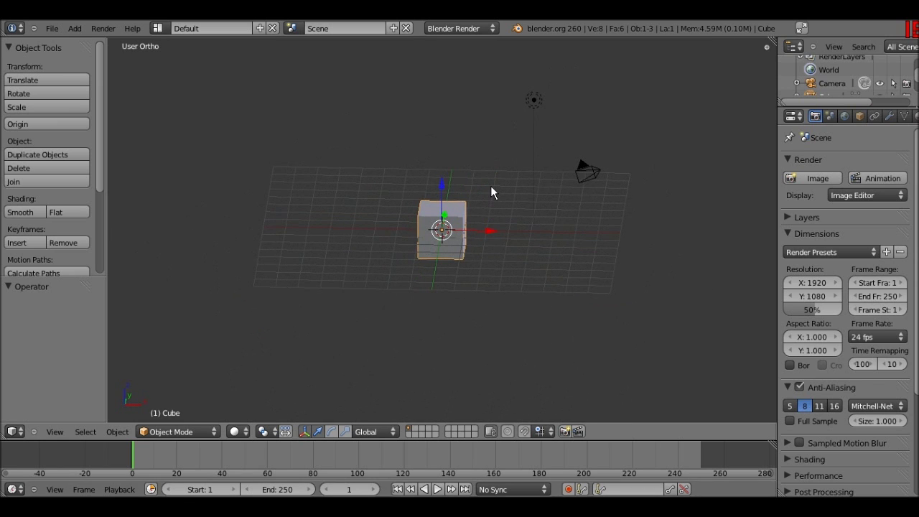
key("KP_1")
key("a")
key("a")
key("x")
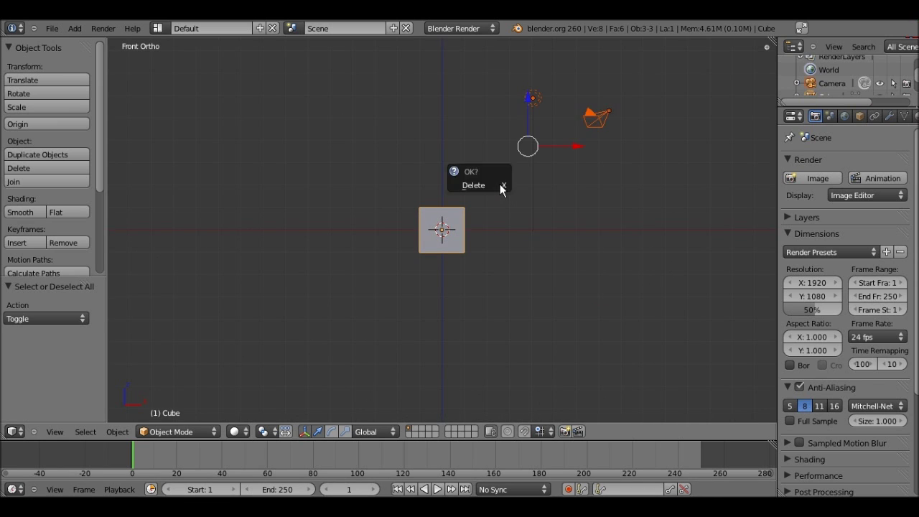
key("Return")
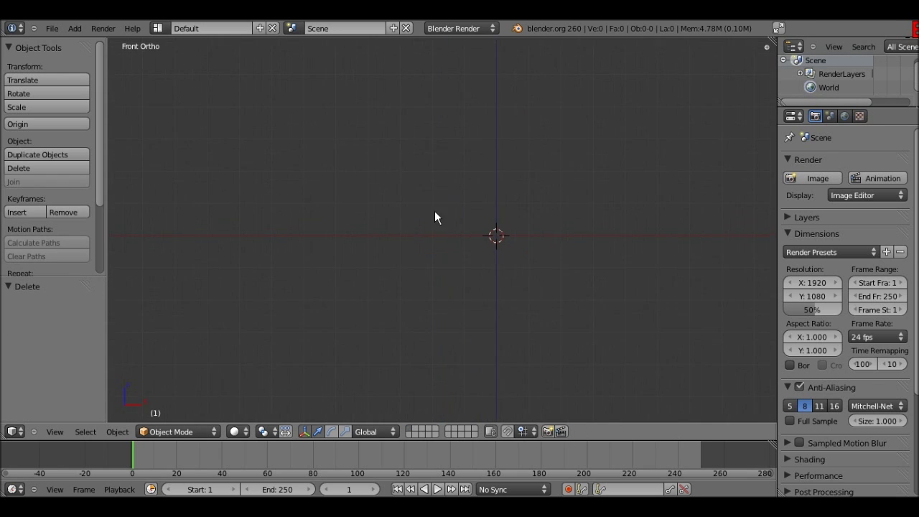
Step: Add a cube mesh at the scene origin
key("shift+a")
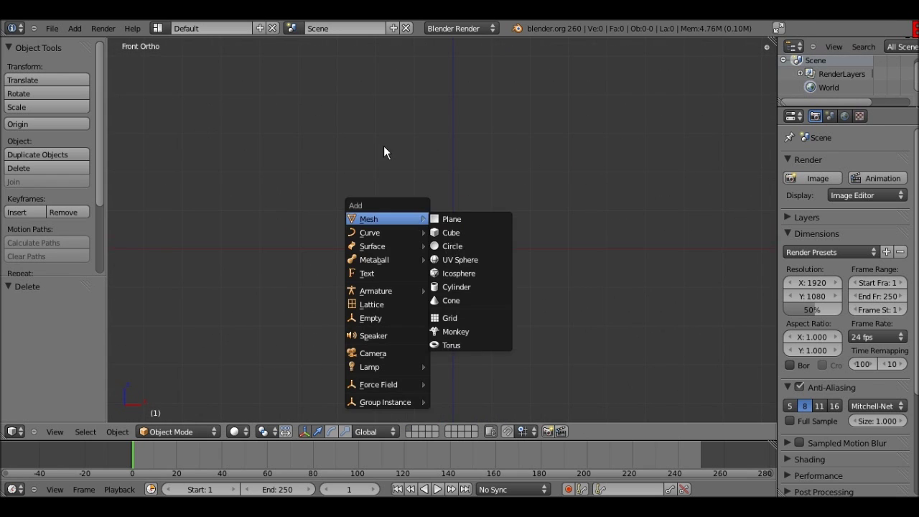
key("Escape")
key("shift+a")
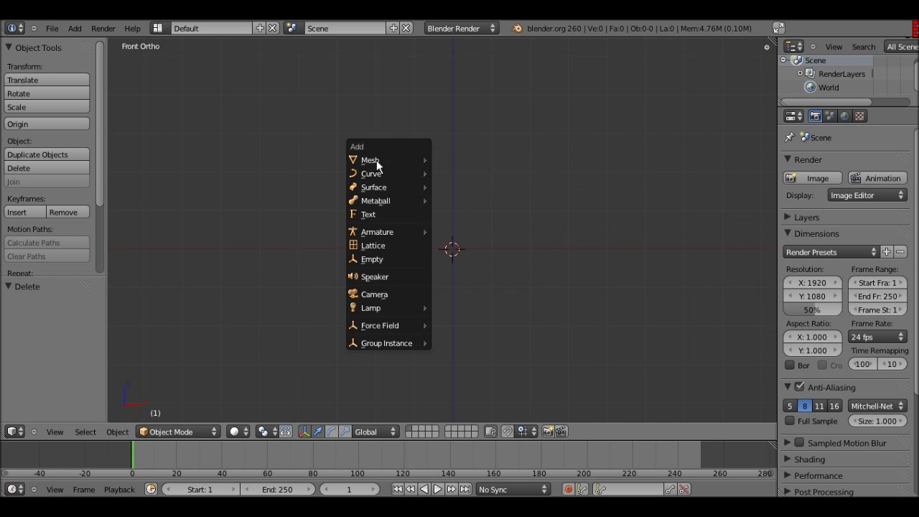
mouse_move(377, 162)
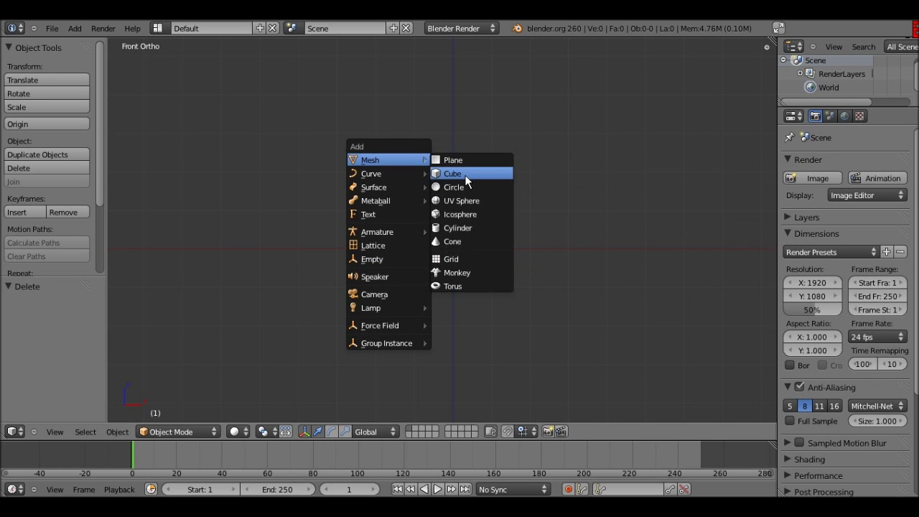
left_click(467, 174)
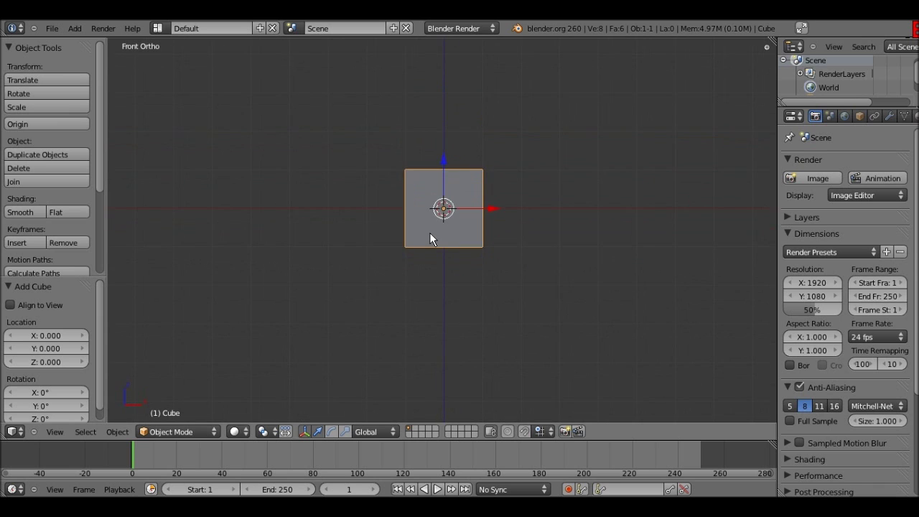
Step: Move the cube 4 units up along the Z axis
key("g")
key("z")
key("3")
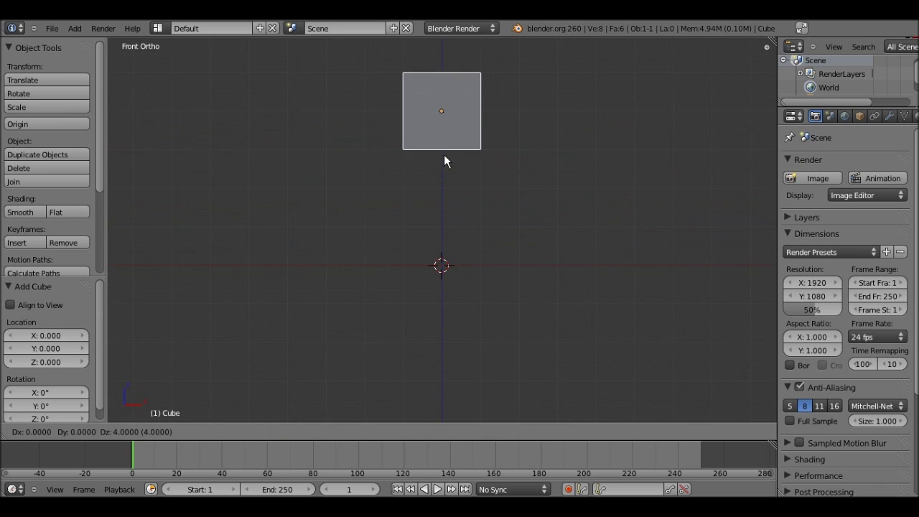
left_click(443, 154)
middle_click_drag(437, 198, 461, 255, "shift")
middle_click_drag(527, 177, 479, 208, "shift")
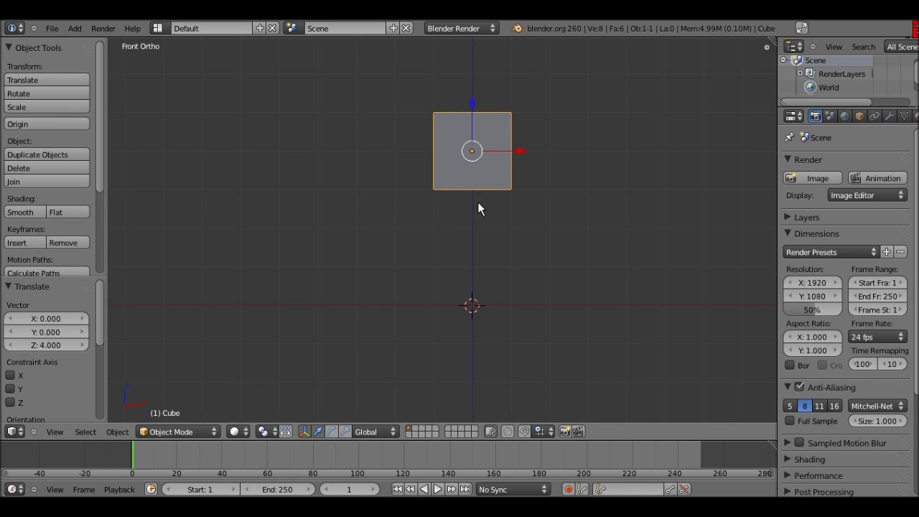
middle_click_drag(479, 208, 478, 216, "shift")
key("g")
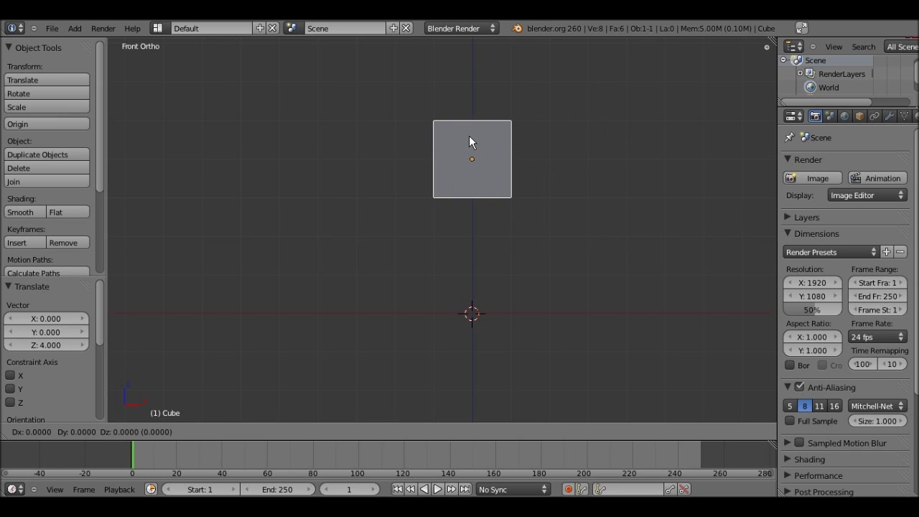
key("Escape")
key("h")
left_click(535, 154)
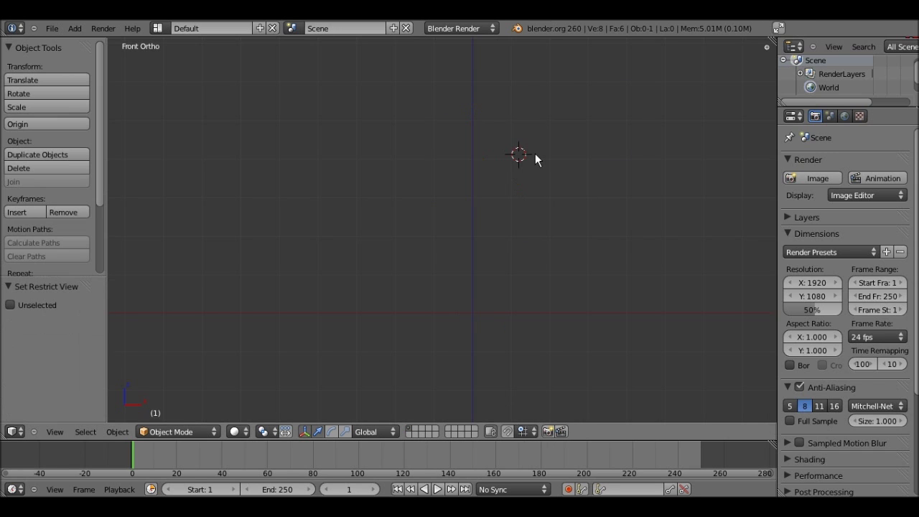
key("alt+h")
Step: Shift the cube freehand by about 0.49 in X and -0.70 in Z, and snap it to the grid
key("g")
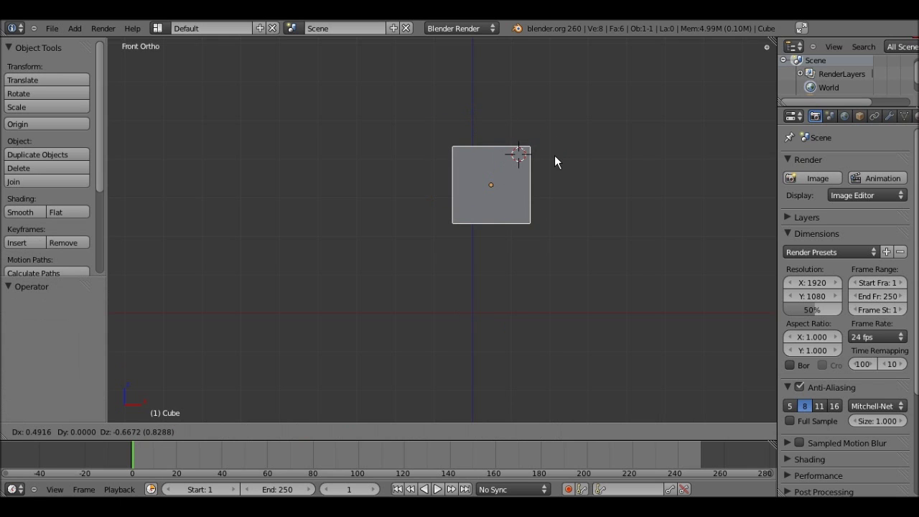
left_click(555, 156)
key("shift+s")
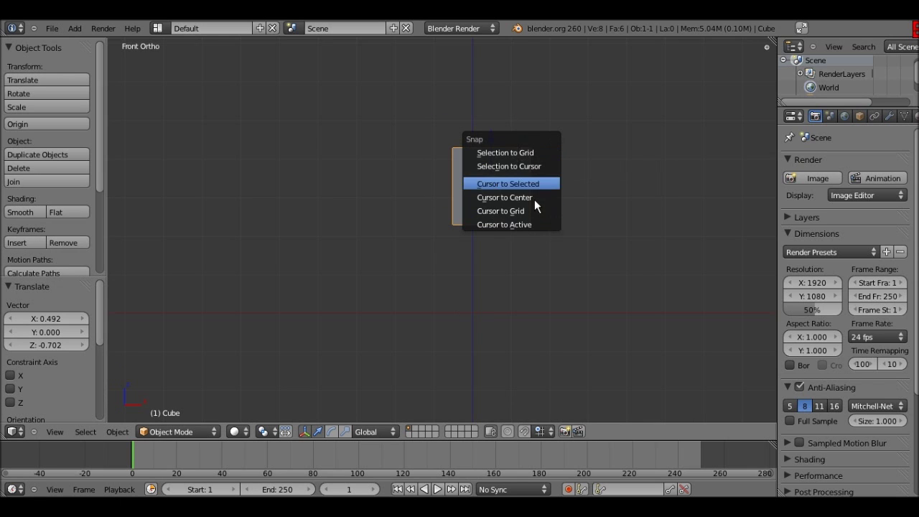
left_click(523, 154)
Step: Raise the grid-snapped cube 1 unit along the Z axis
key("g")
key("z")
key("1")
key("Return")
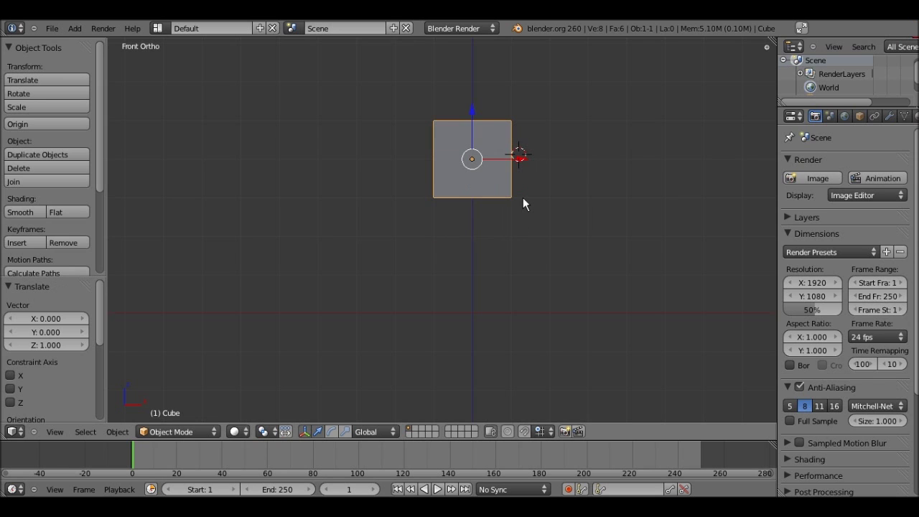
Step: Snap the 3D cursor back to the center of the scene
middle_click_drag(523, 200, 527, 176, "shift")
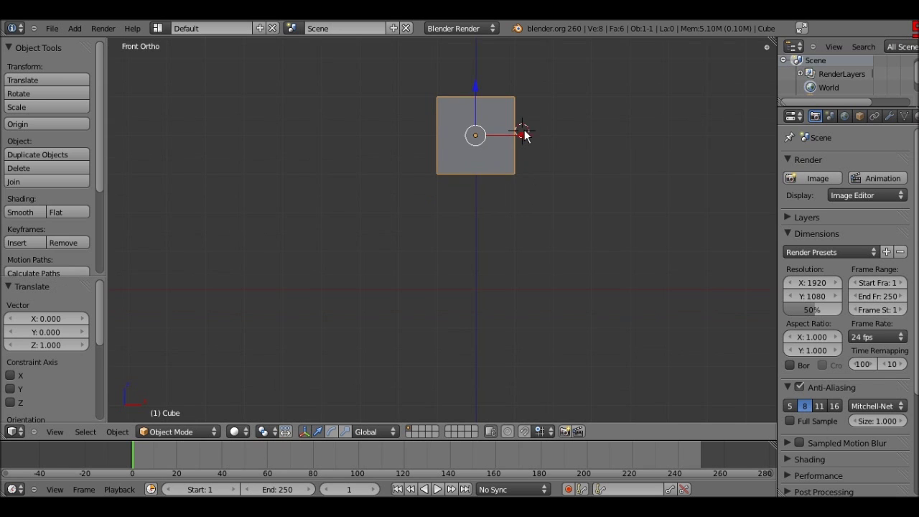
key("shift+s")
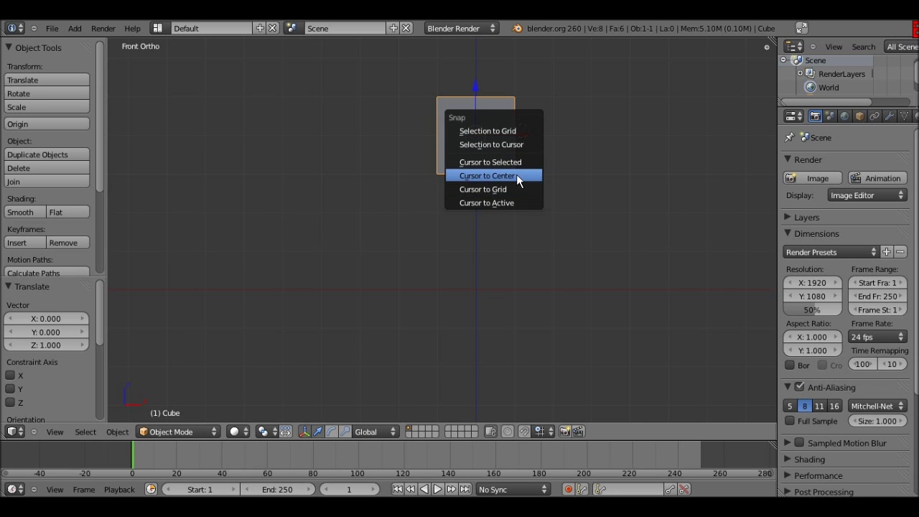
left_click(516, 176)
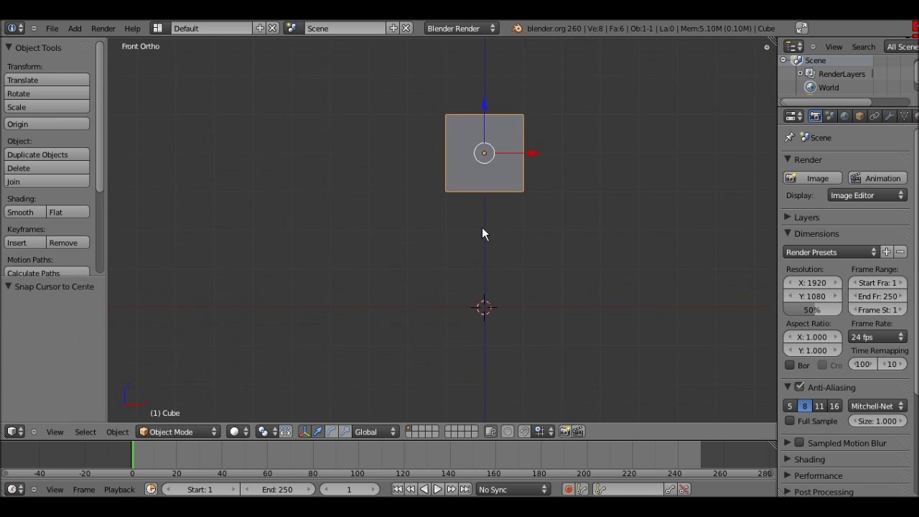
Step: Move the cube another 1 unit up along the Z axis
key("g")
key("Return")
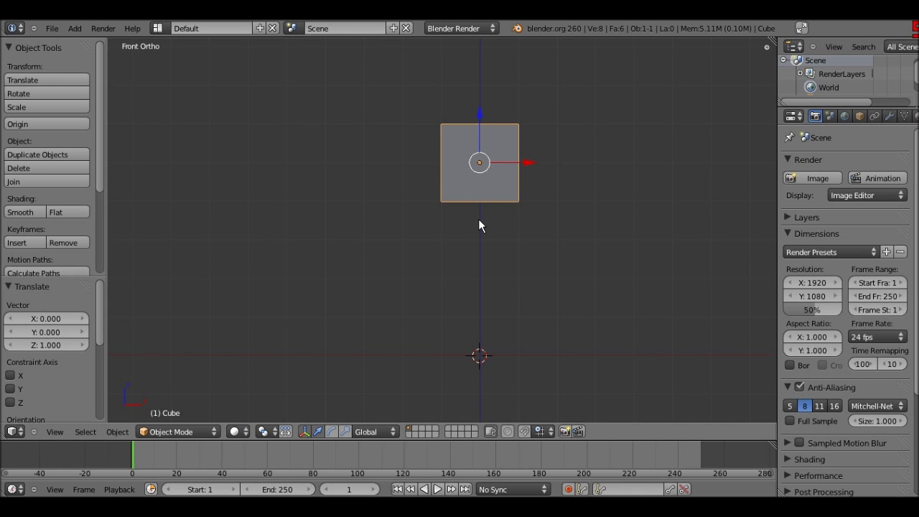
left_click(478, 220)
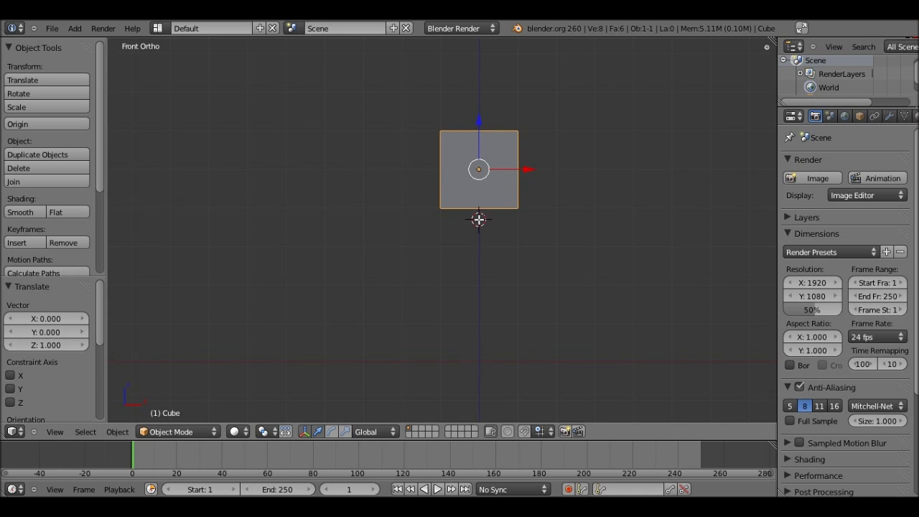
Step: Enter Edit Mode on the cube, switch to face selection and select its bottom face
key("Tab")
middle_click_drag(460, 221, 461, 216, "shift")
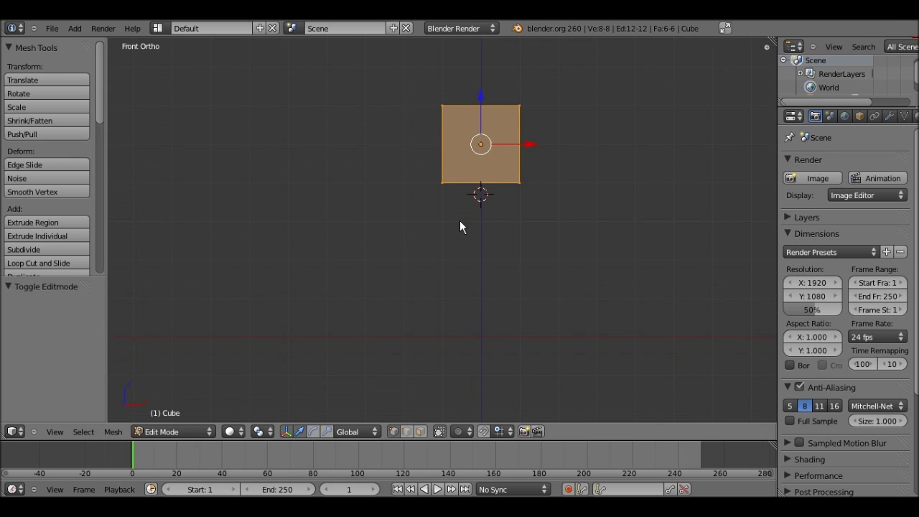
left_click(406, 430)
left_click(422, 430)
middle_click_drag(500, 270, 465, 260, "shift")
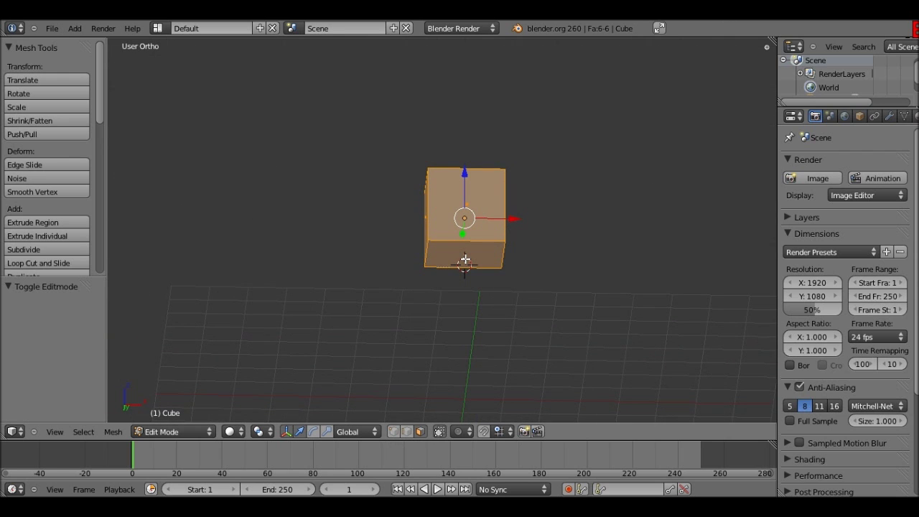
right_click(465, 259)
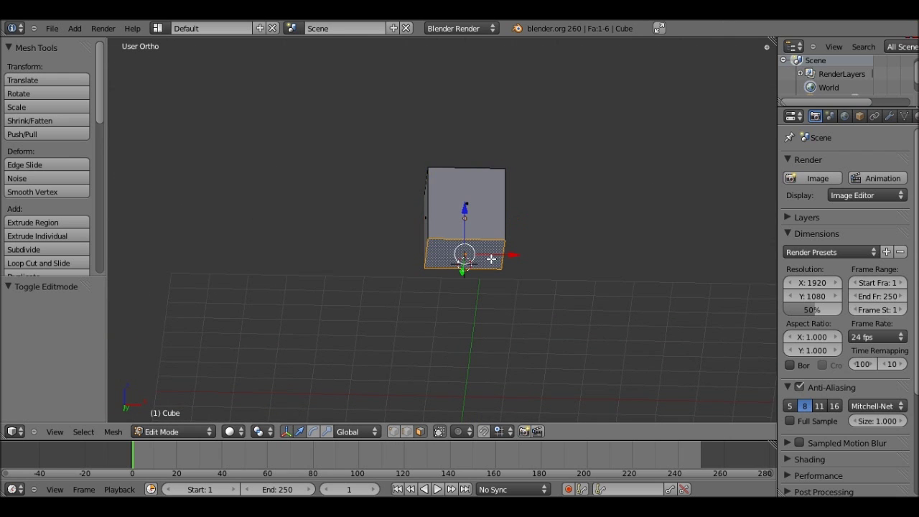
Step: Deselect all faces and box-select the cube with the selection limited to visible geometry
key("KP_1")
key("a")
key("b")
left_click_drag(553, 289, 496, 251)
left_click_drag(347, 98, 634, 244)
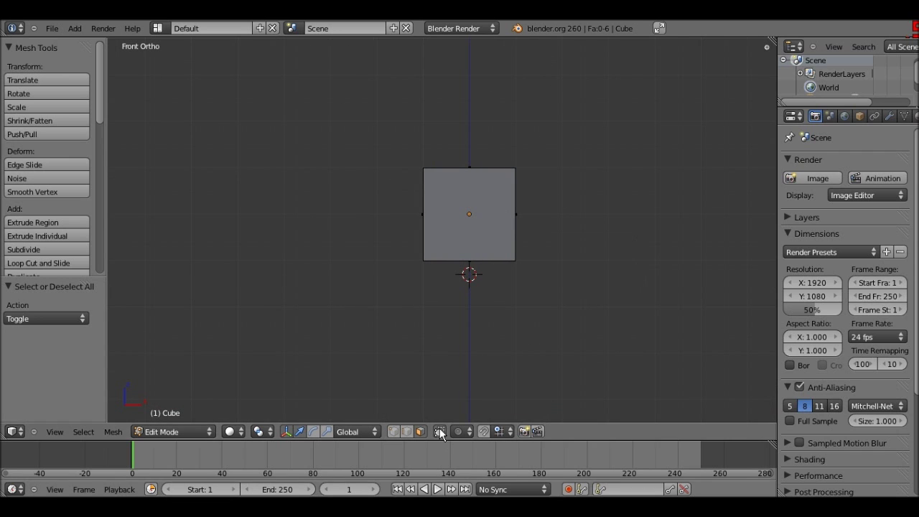
left_click(439, 432)
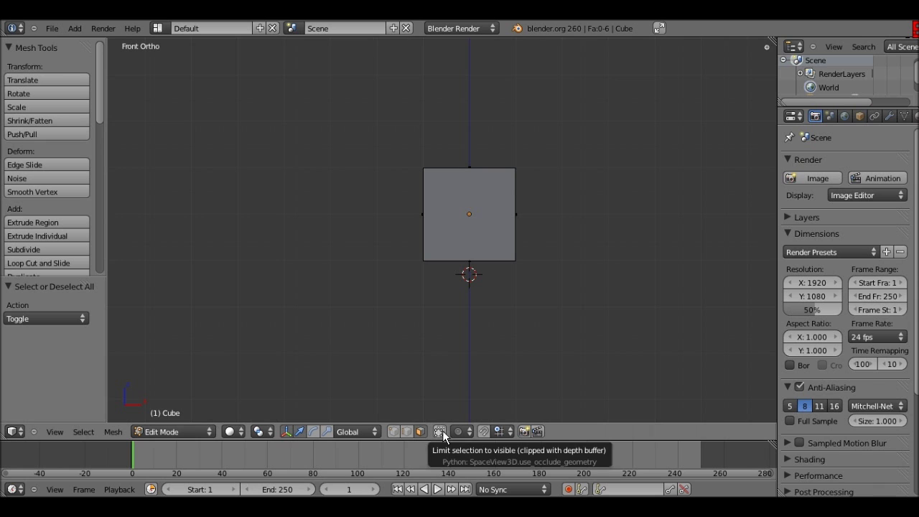
middle_click_drag(457, 346, 525, 369)
key("b")
left_click_drag(399, 158, 567, 325)
mouse_move(567, 325)
middle_mouse_down()
mouse_move(559, 278)
mouse_move(588, 309)
mouse_move(467, 273)
middle_mouse_up()
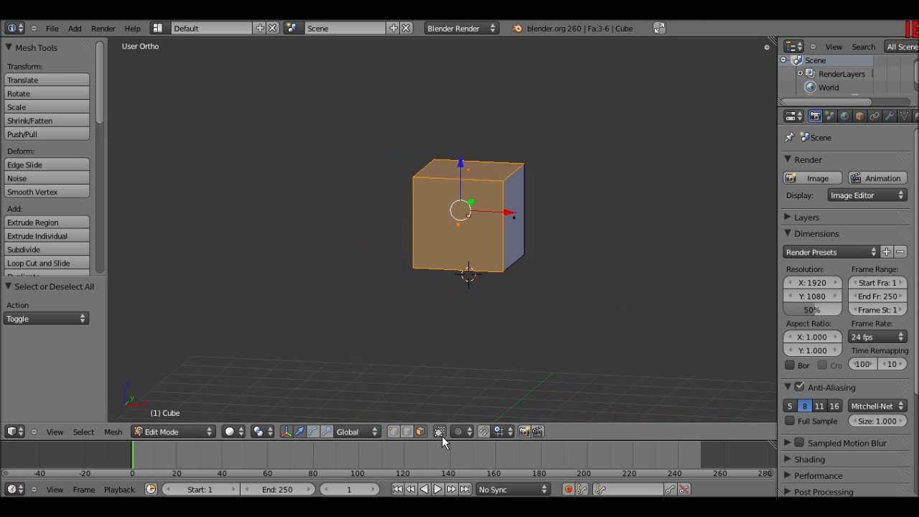
Step: Turn off limiting the selection to visible geometry and box-select all six faces of the cube
middle_click_drag(429, 343, 400, 335)
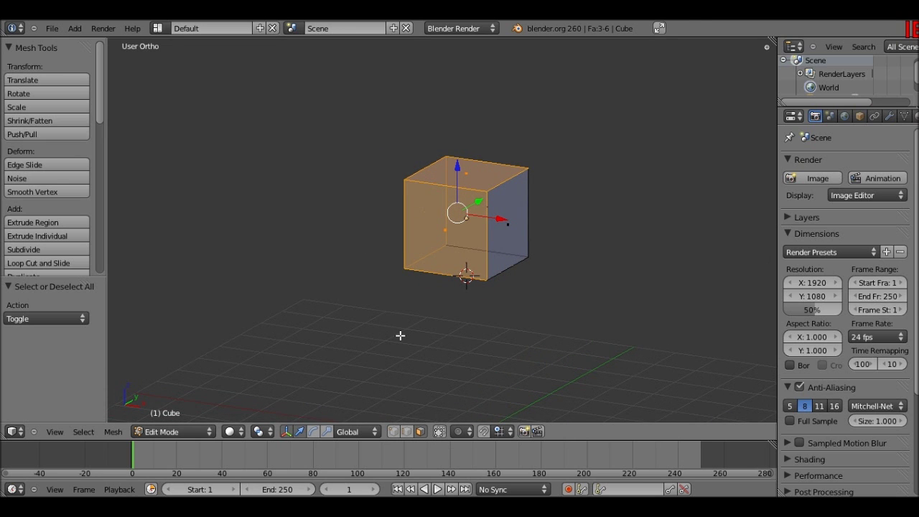
middle_click_drag(400, 335, 498, 240)
key("b")
left_click_drag(565, 310, 339, 69)
middle_click_drag(339, 69, 415, 222)
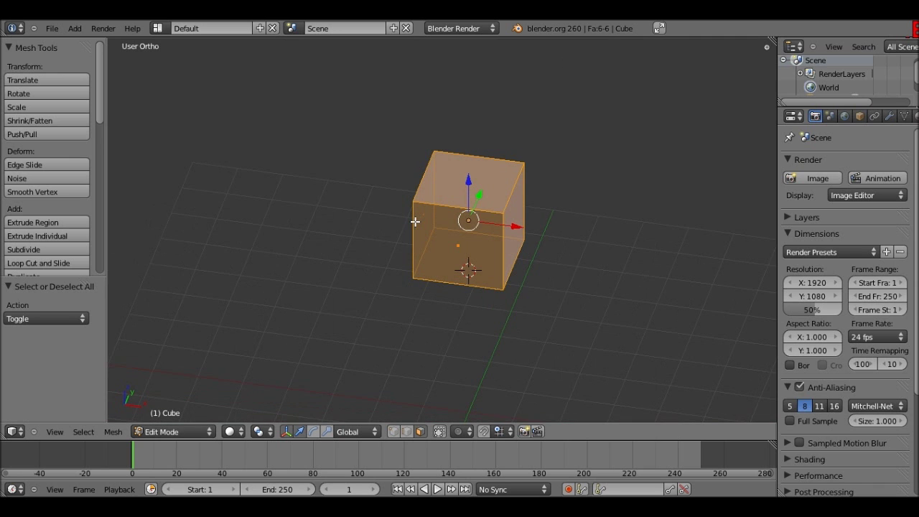
Step: Box-select the whole cube in front view and duplicate it 2 units down along the Z axis
key("KP_1")
left_click(441, 434)
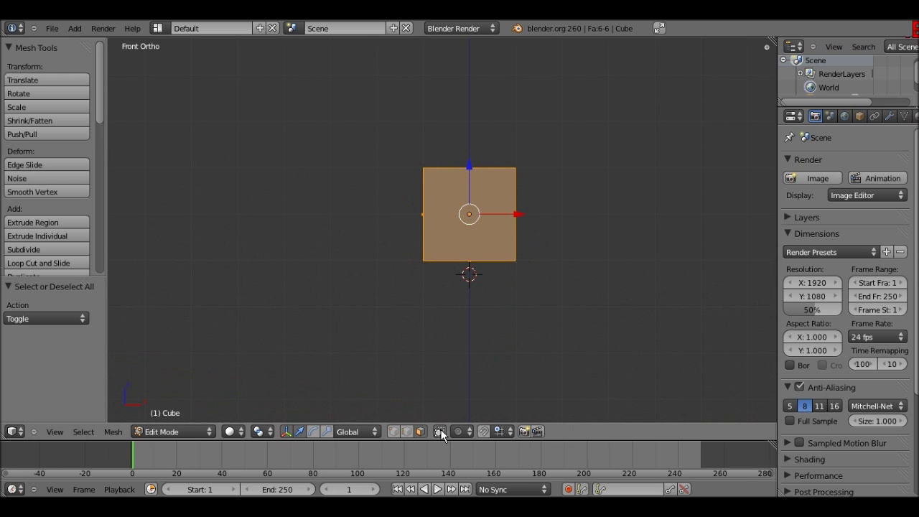
middle_click_drag(486, 246, 485, 244, "shift")
middle_click_drag(465, 314, 557, 244, "shift")
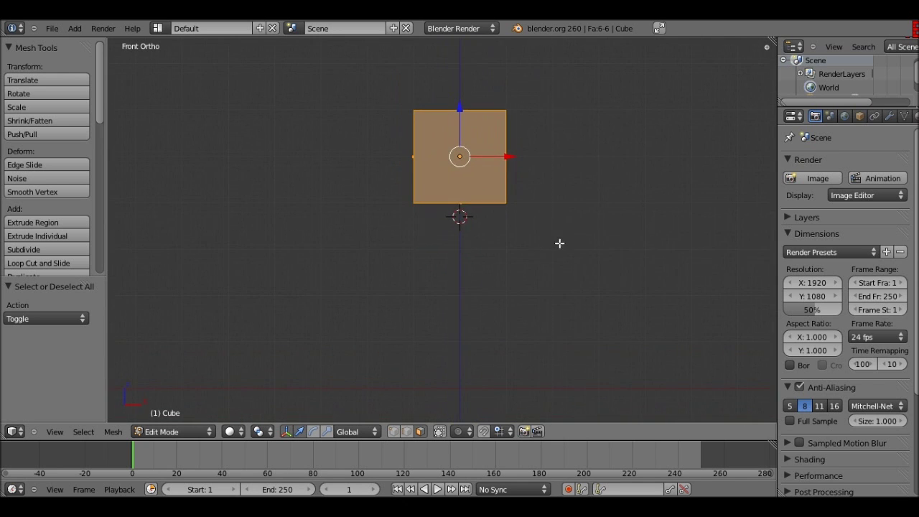
key("b")
left_click_drag(561, 256, 365, 64)
middle_click_drag(390, 152, 407, 119, "shift")
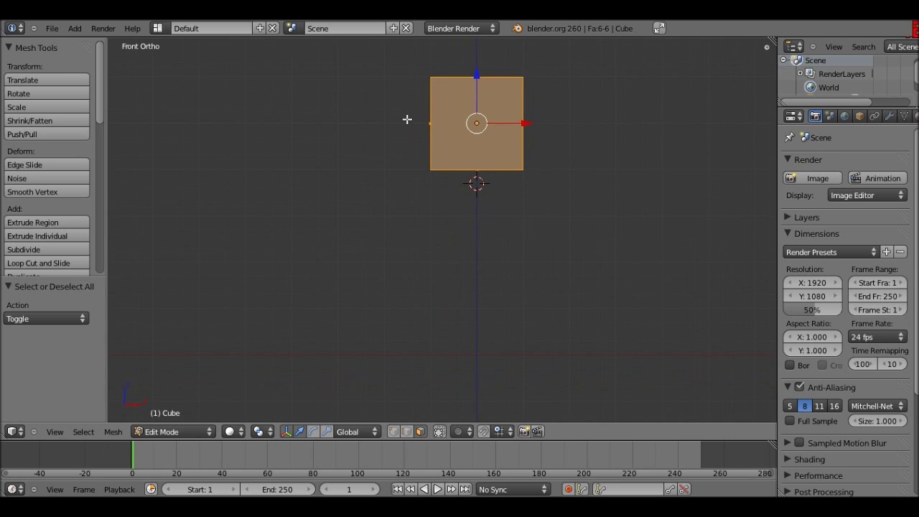
key("shift+d")
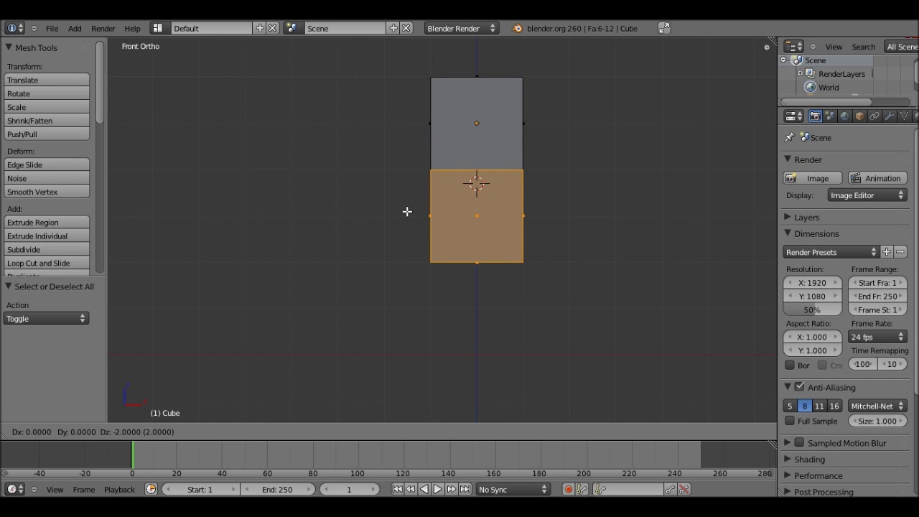
left_click(407, 211)
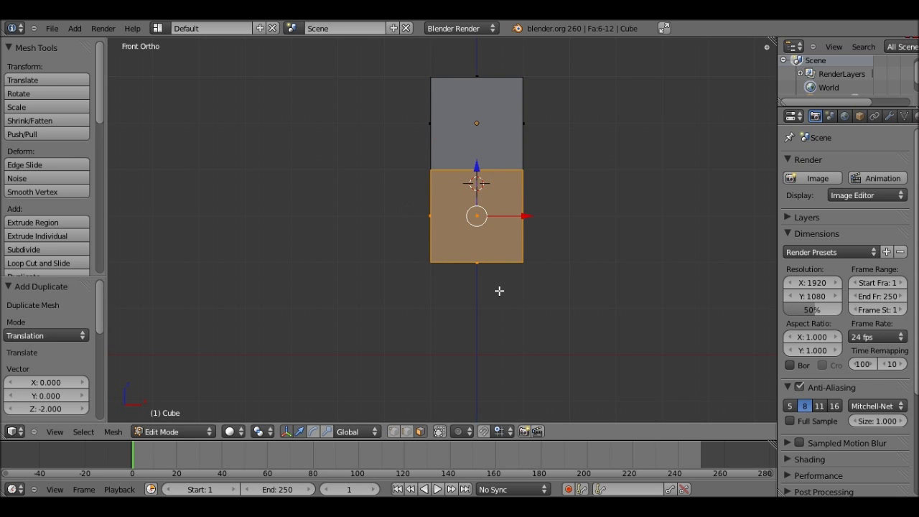
Step: Lengthen the lower cube by moving its bottom face about 1 unit down along the Z axis
scroll(471, 262, "down", 1)
right_click(471, 262)
key("g")
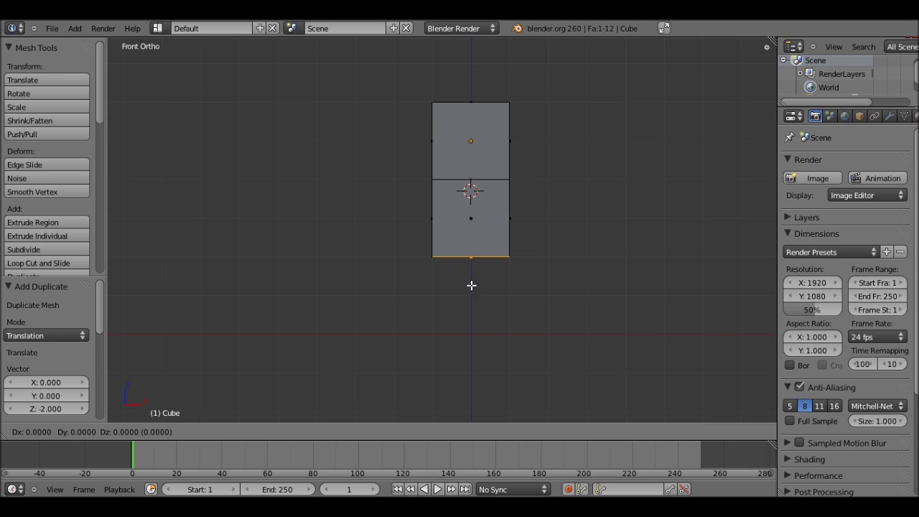
left_click(471, 294)
Step: Deselect everything and box-select the whole lower block in front view
middle_click_drag(470, 294, 479, 209, "shift")
key("a")
key("b")
left_click_drag(577, 280, 396, 113)
scroll(477, 134, "up", 2)
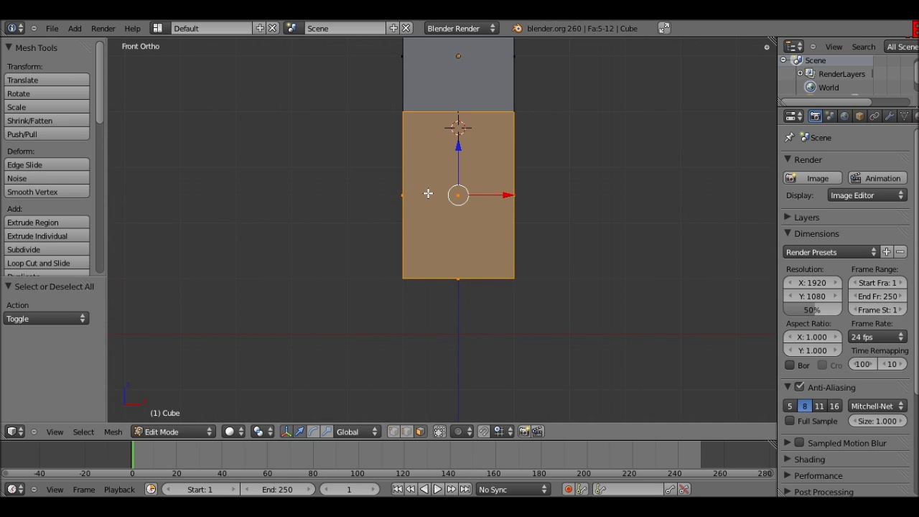
Step: Try to move the lower block 2 units down along the Z axis
scroll(385, 139, "down", 2)
type("gz-2")
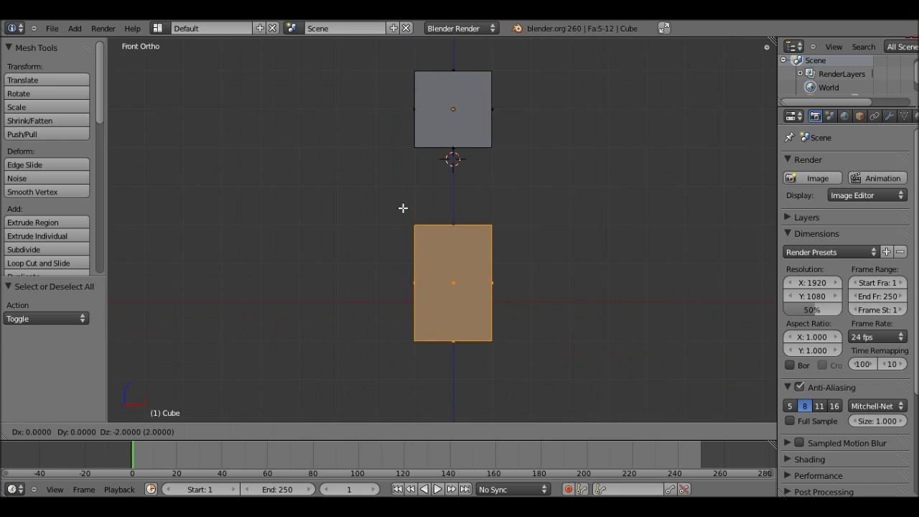
key("Return")
Step: Switch to the right view and scale the lower block to 0.5 along the Y axis
middle_click_drag(417, 288, 347, 223)
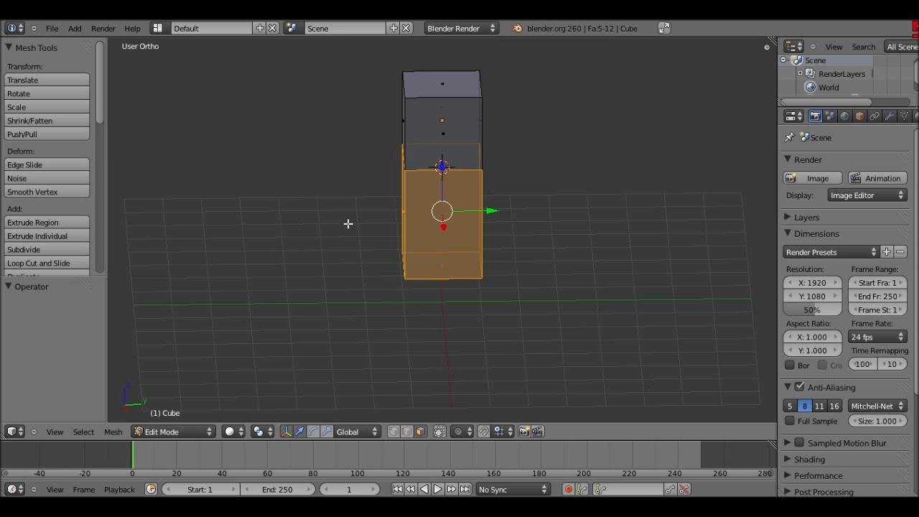
key("KP_3")
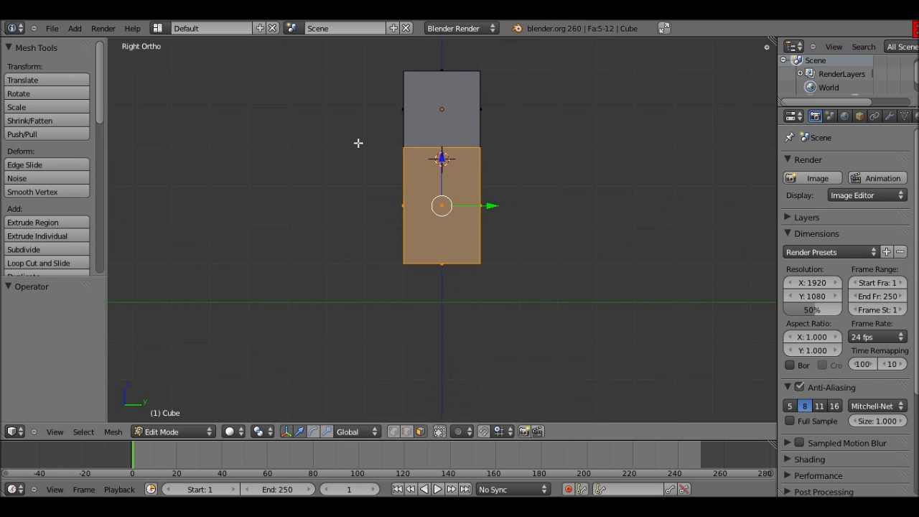
key("s")
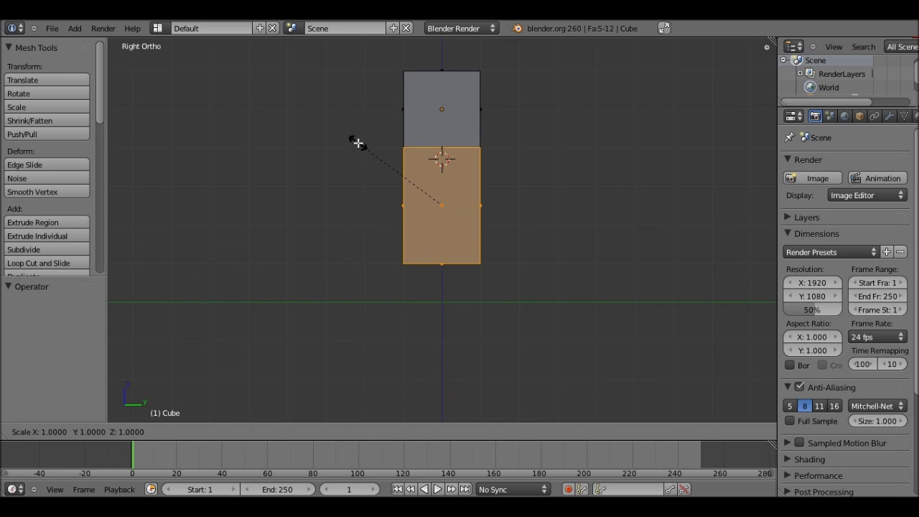
type("y")
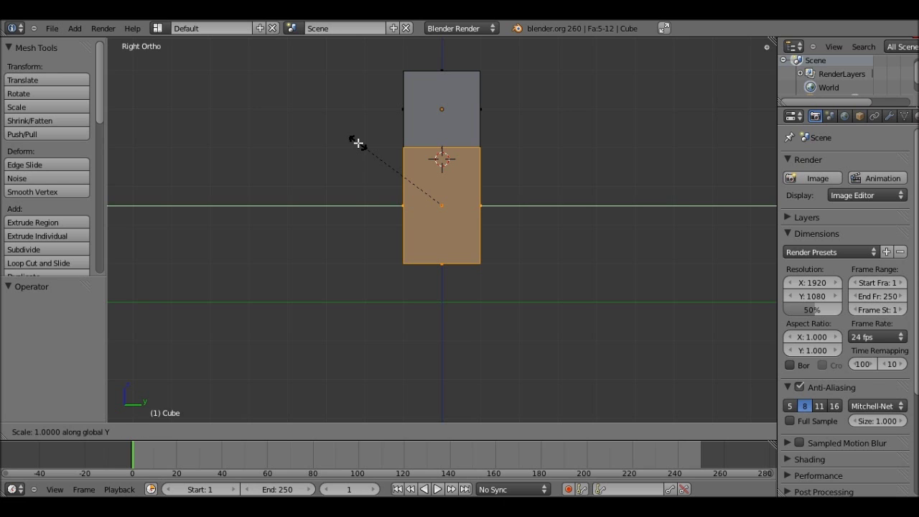
type("0.5")
key("Return")
Step: Inspect the thinned lower block from angled, front, right and top views, in both orthographic and perspective projection
middle_click_drag(371, 136, 385, 136)
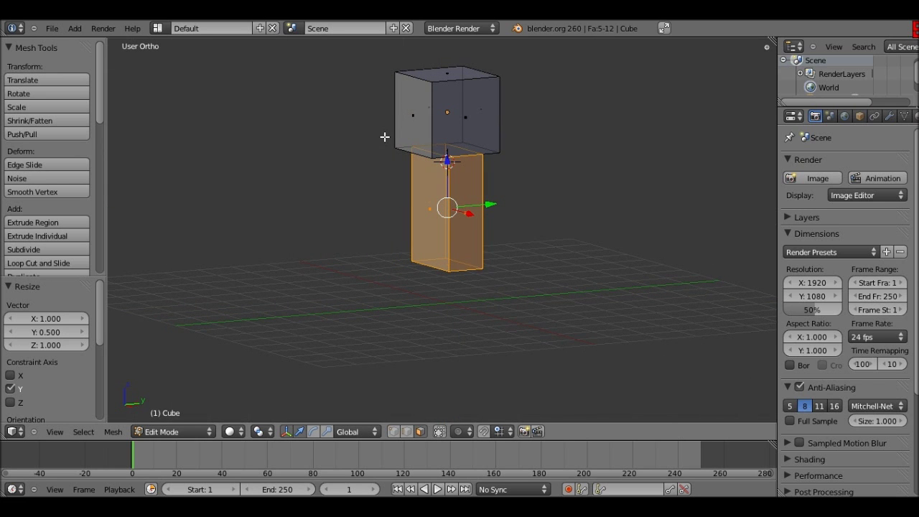
key("KP_1")
key("KP_3")
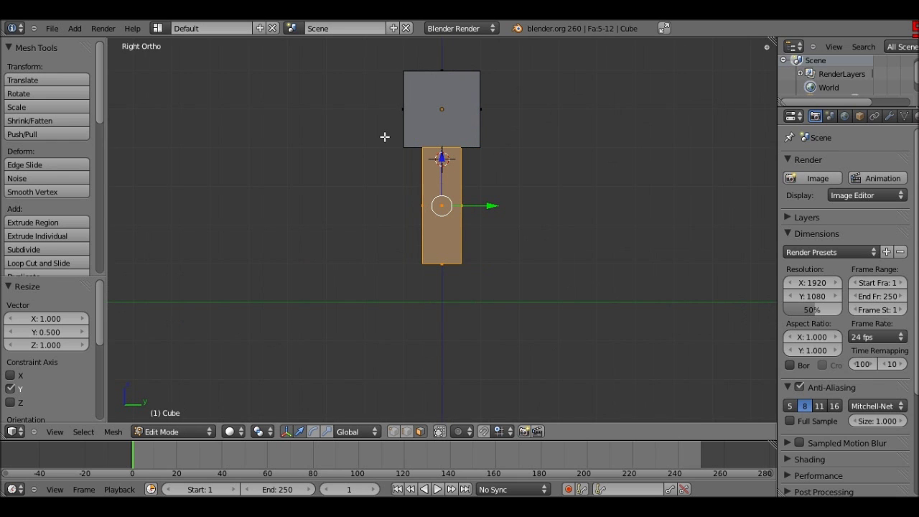
key("KP_7")
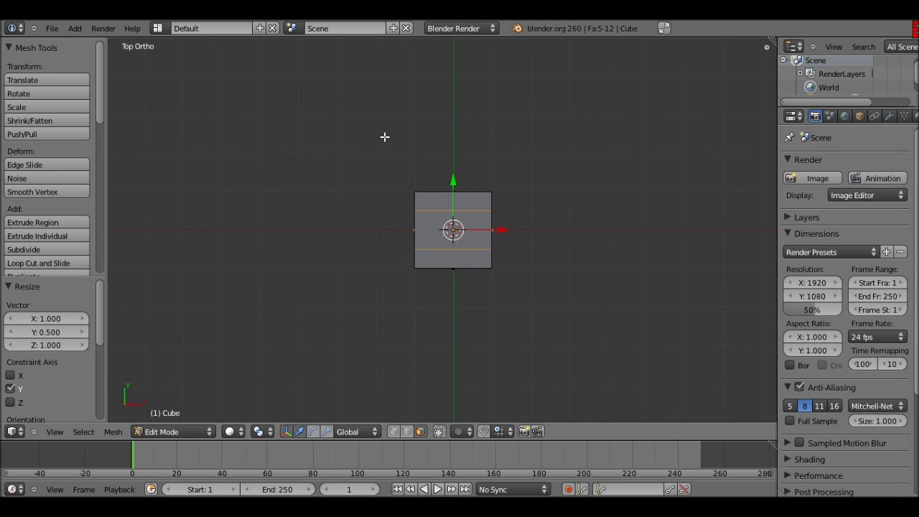
key("KP_1")
key("KP_3")
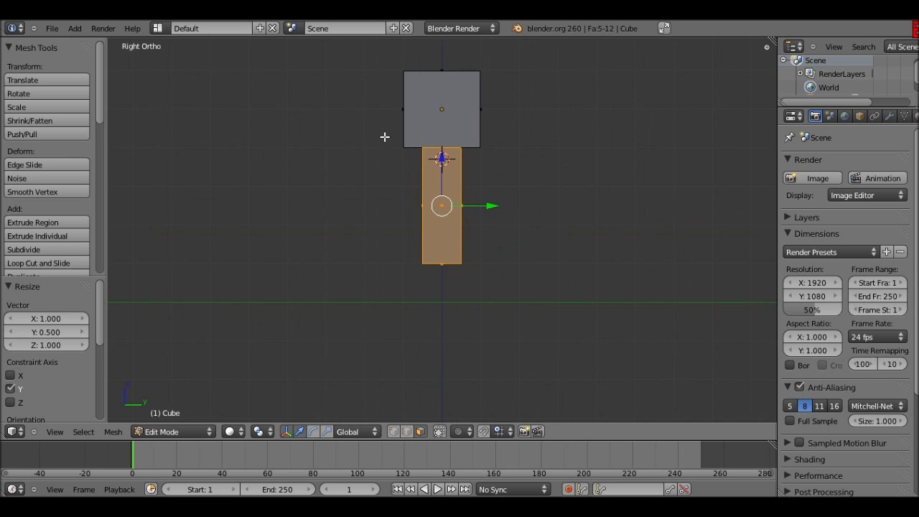
middle_click_drag(384, 136, 390, 138)
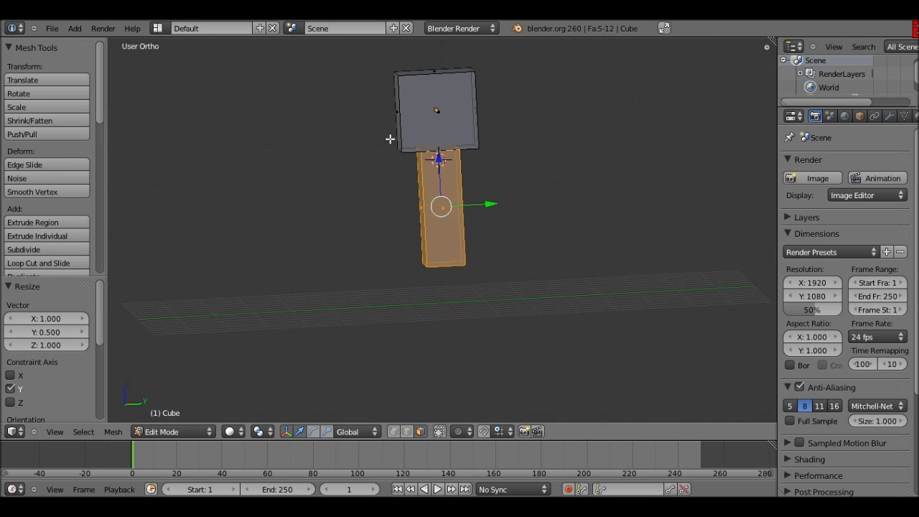
key("KP_7")
key("KP_5")
key("KP_5")
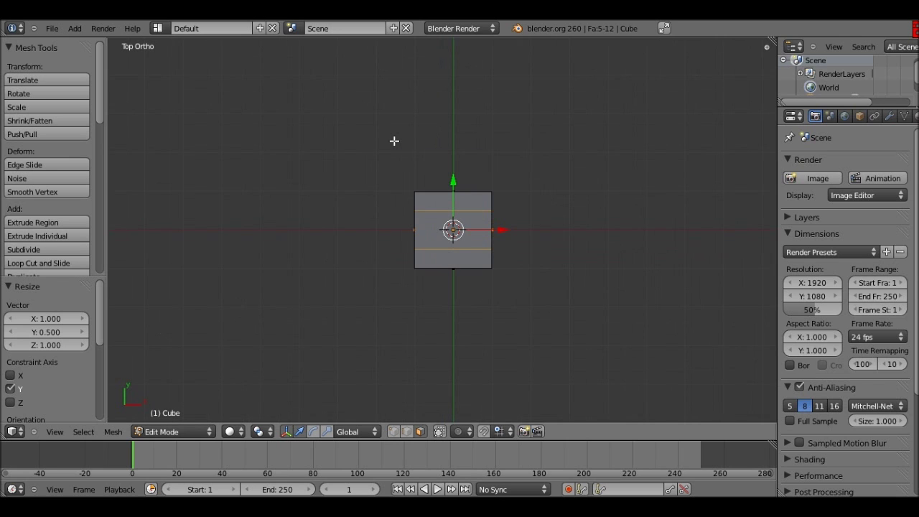
scroll(403, 263, "down", 3)
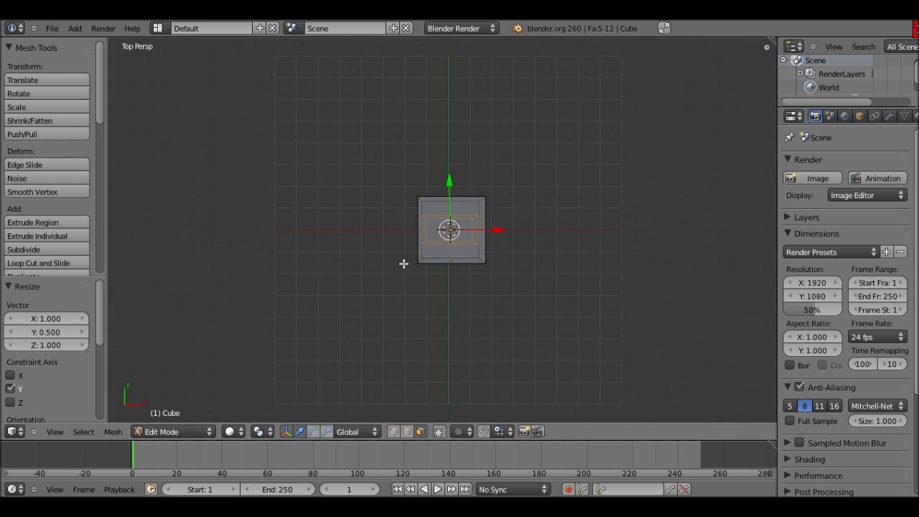
key("KP_5")
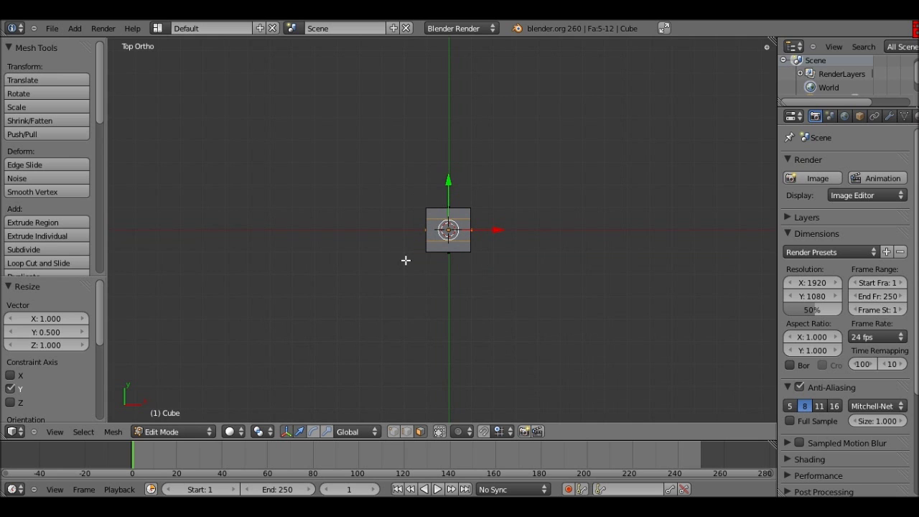
key("KP_1")
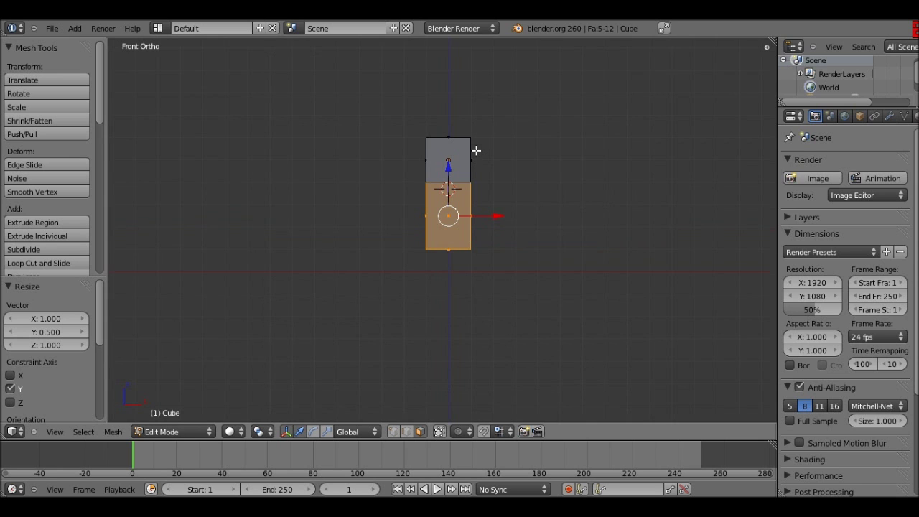
Step: Place the 3D cursor beside the upper cube and move the lower block 1 unit down along the Z axis
middle_click_drag(517, 244, 539, 196, "shift")
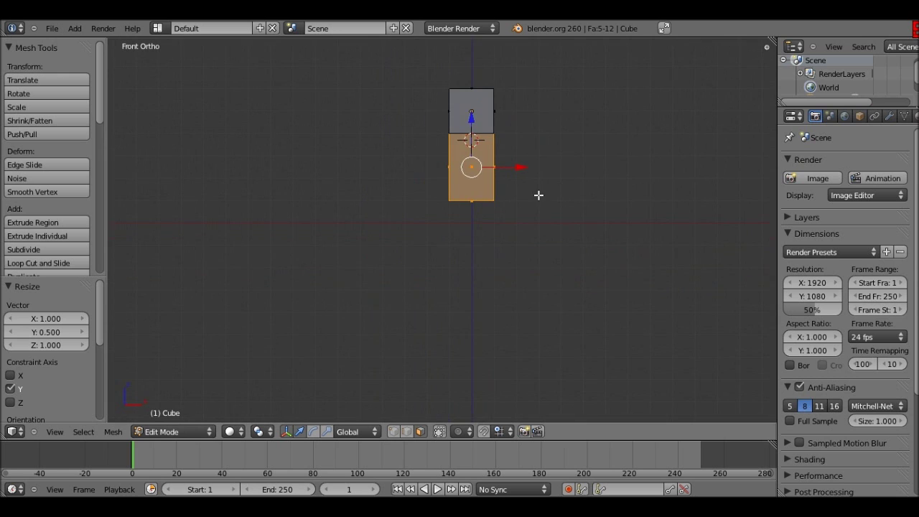
scroll(539, 195, "up", 2)
middle_click_drag(453, 201, 402, 239, "shift")
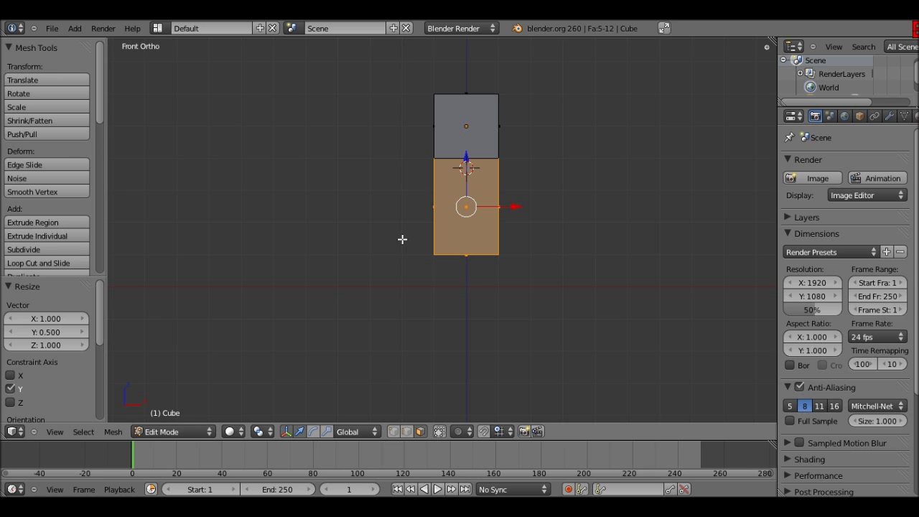
middle_click_drag(402, 239, 389, 254, "shift")
left_click(399, 132)
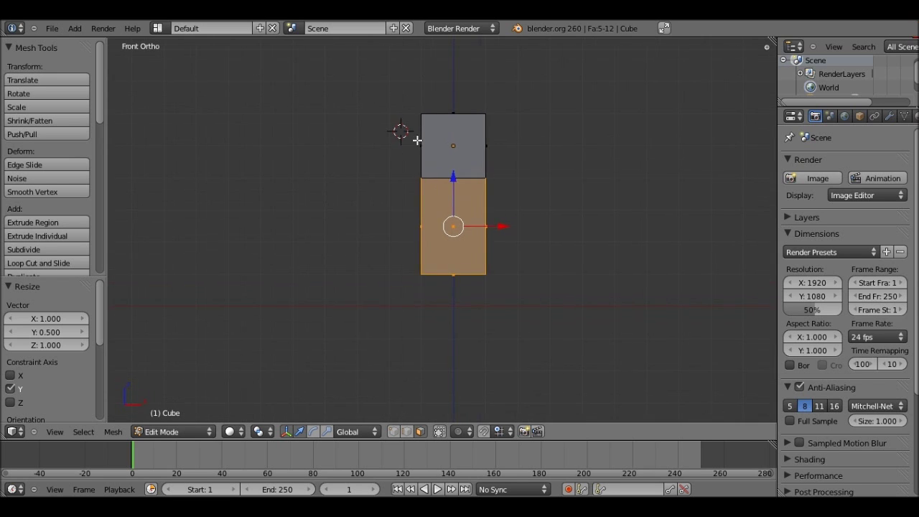
middle_click_drag(417, 140, 453, 105, "shift")
key("g")
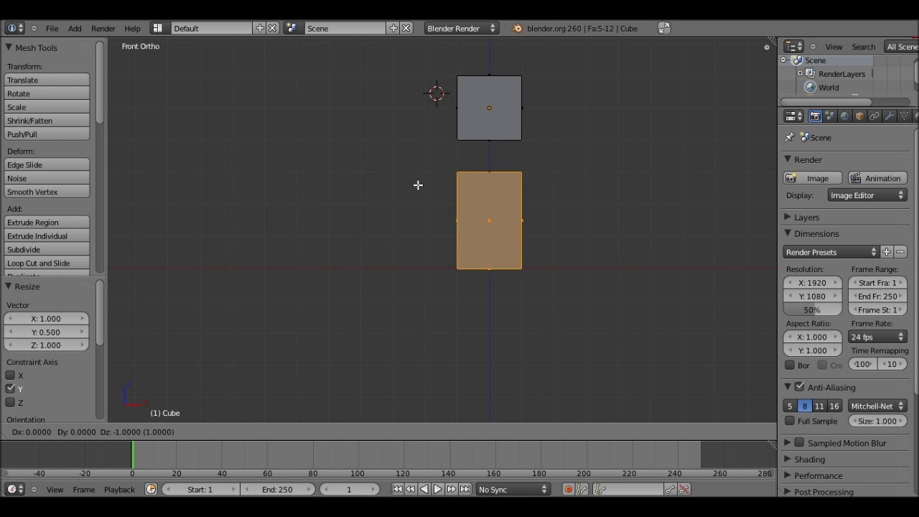
key("Return")
Step: Move the lower block 1 unit back up along the Z axis, against the upper cube, in front view
middle_click_drag(491, 160, 547, 177)
middle_click_drag(470, 216, 437, 194)
key("KP_1")
key("g")
left_click(481, 115, "ctrl")
Step: Duplicate the lower block and place the copy at -2 units along the X axis
scroll(438, 194, "up", 1)
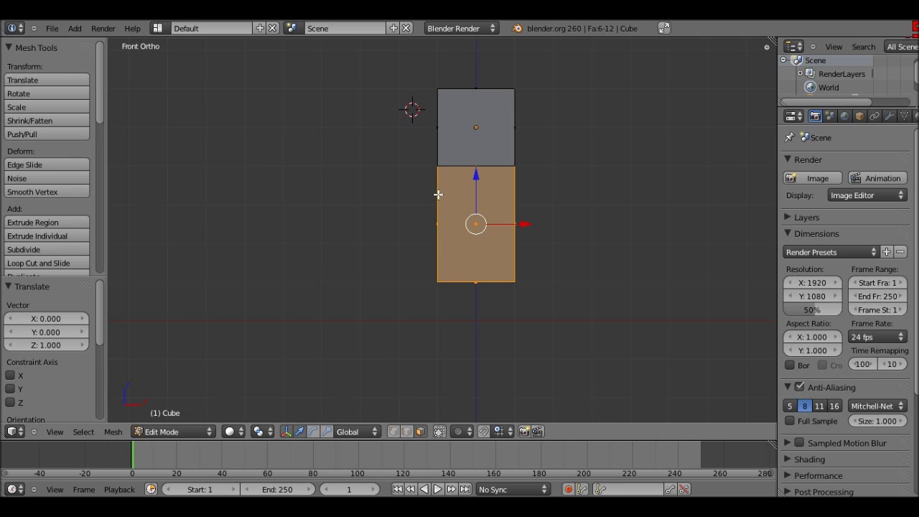
key("shift+d")
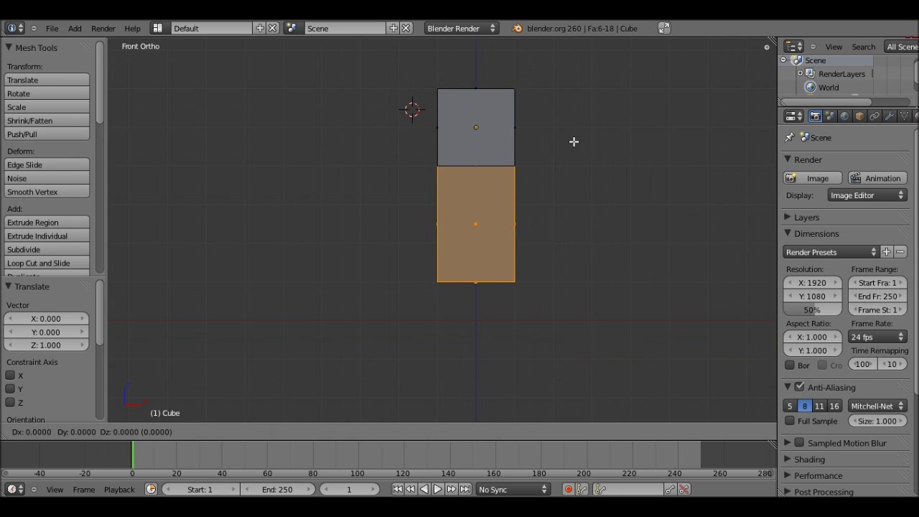
left_click(505, 136)
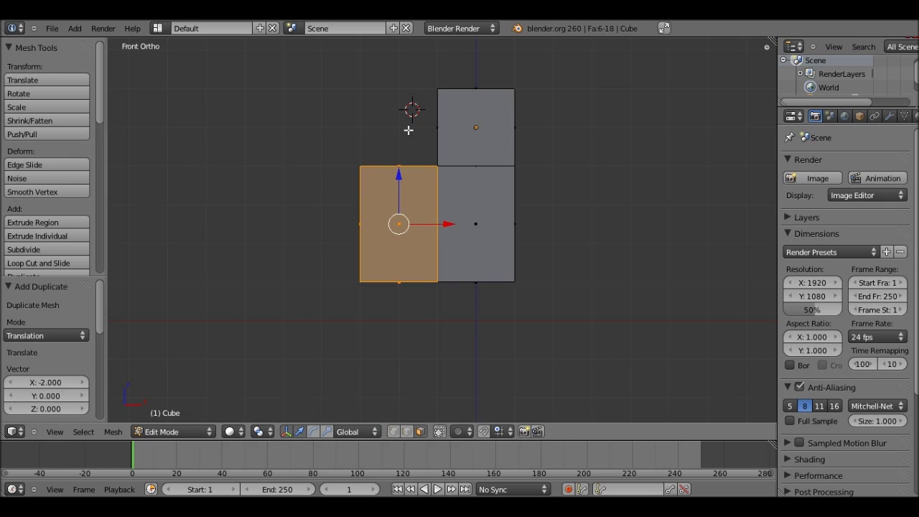
Step: Scale the duplicated block to 0.5 along the X axis to form a narrow arm
key("s")
key("x")
key("0")
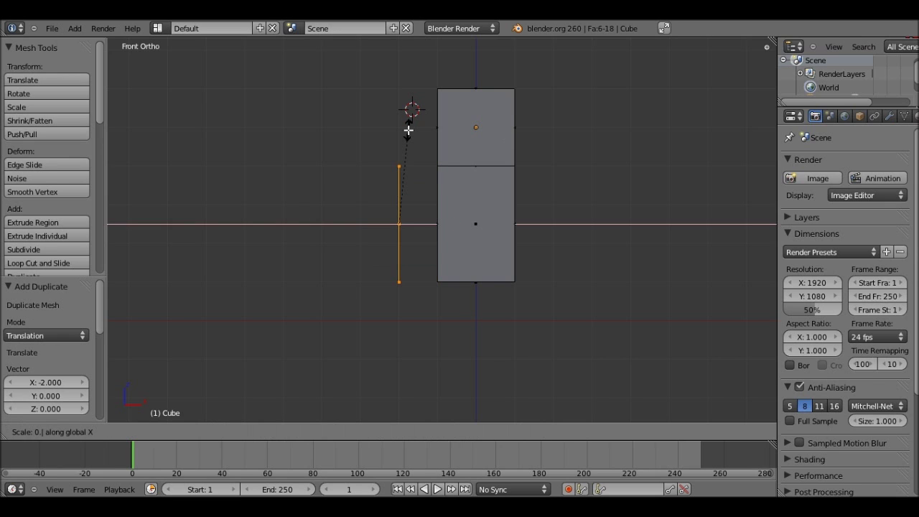
type("5")
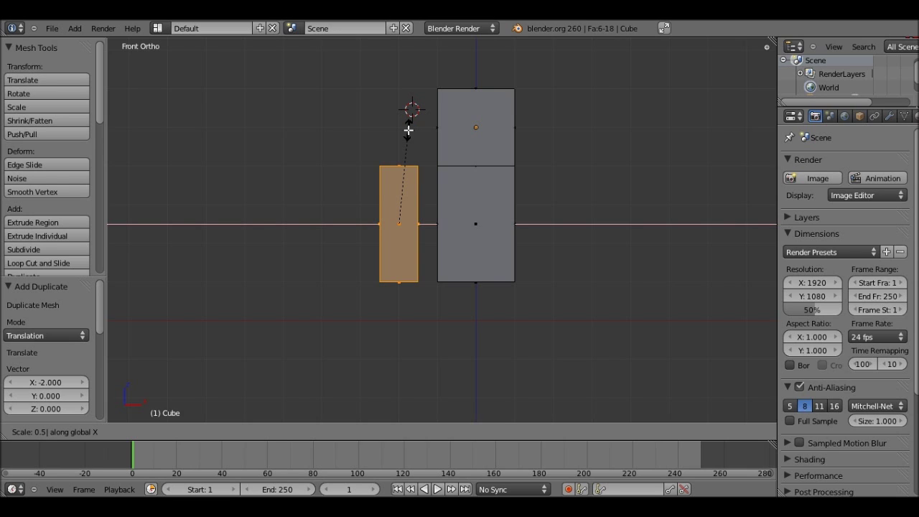
key("Return")
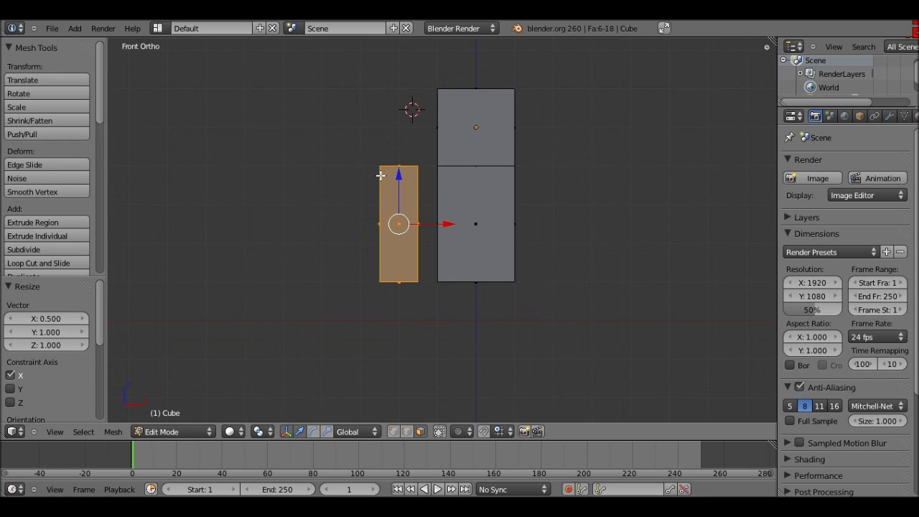
Step: Try snapping the narrow arm block to the grid, and undo the snap
key("shift+s")
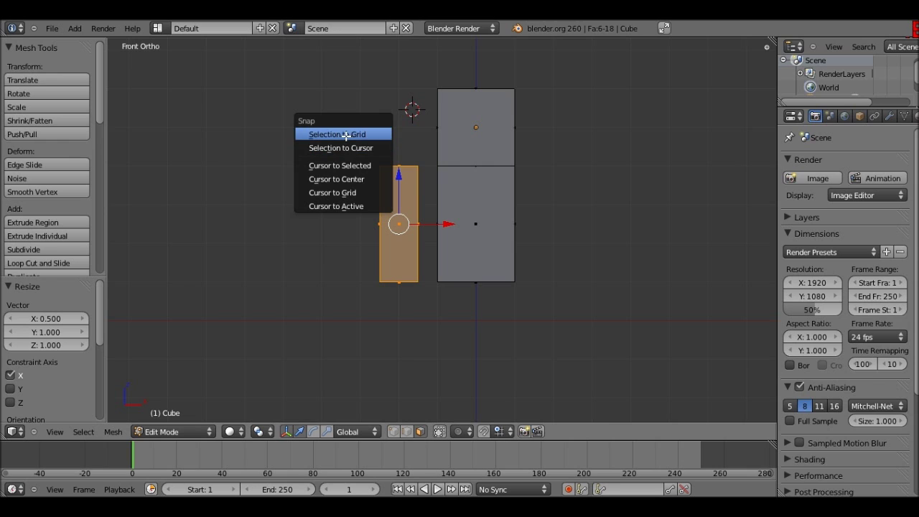
left_click(346, 136)
key("ctrl+z")
Step: Move the arm block about 0.5 units along X against the torso and snap the selection to the grid
key("g")
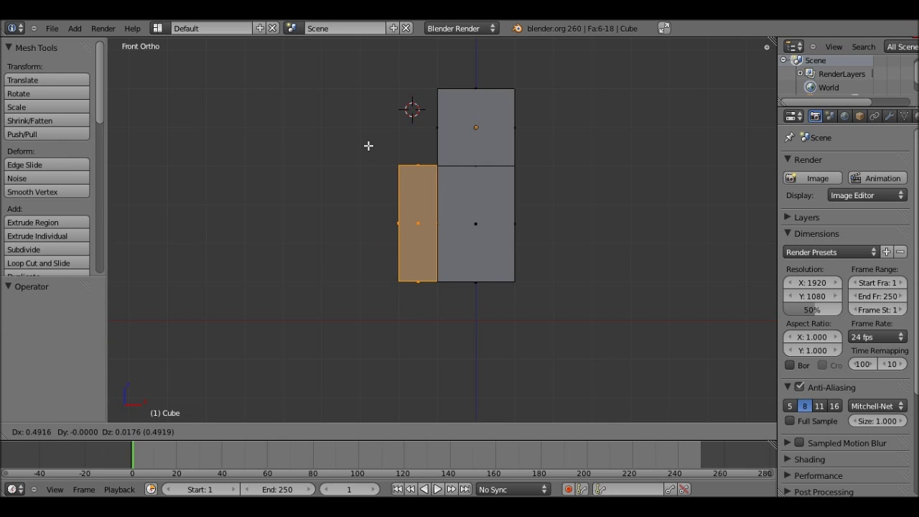
left_click(368, 146)
key("shift+s")
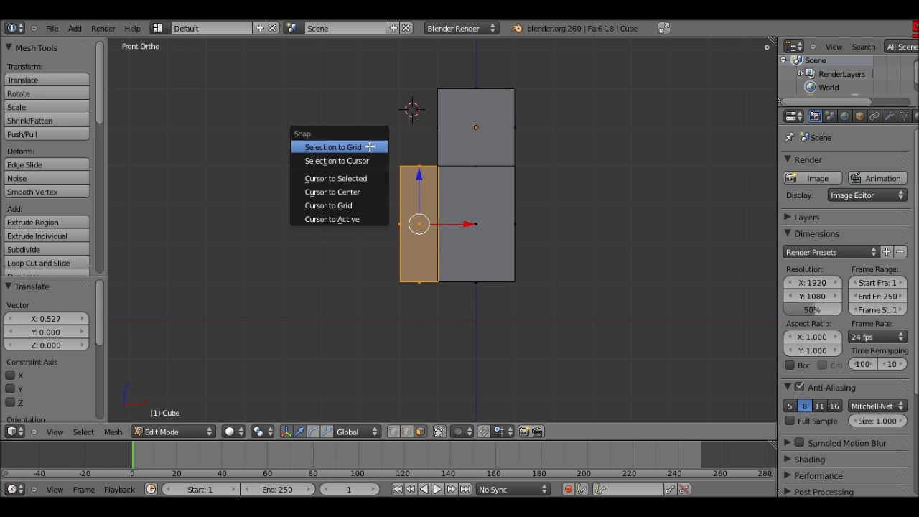
left_click(369, 147)
Step: Duplicate the arm block 3 units along the X axis to the opposite side of the torso
scroll(413, 180, "up", 6)
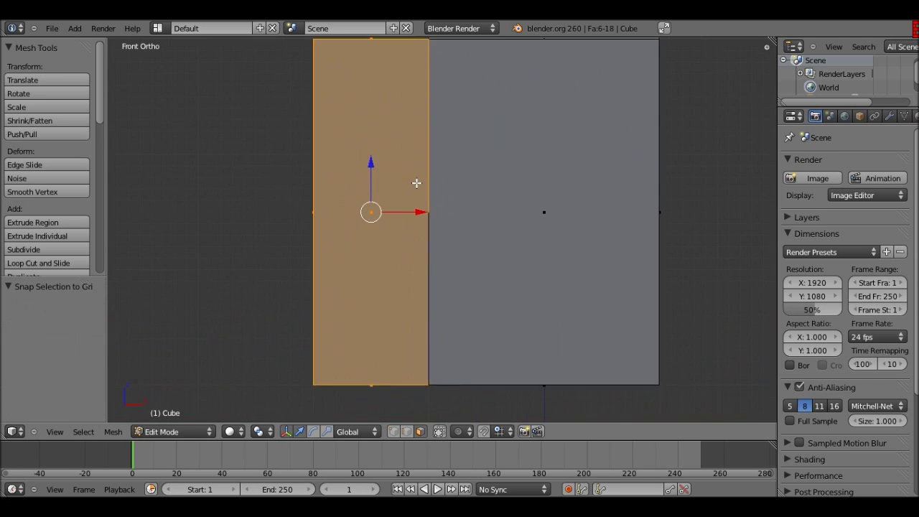
scroll(418, 183, "down", 3)
scroll(478, 209, "down", 1)
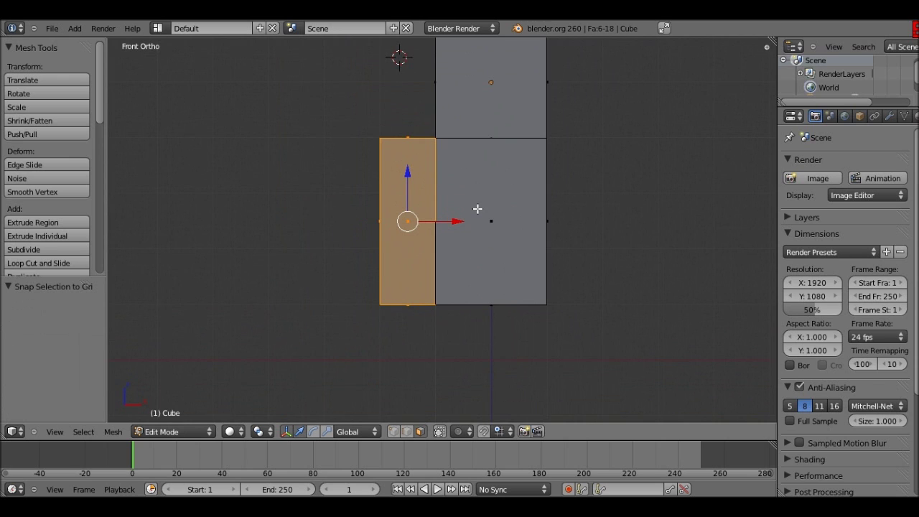
scroll(478, 209, "down", 1)
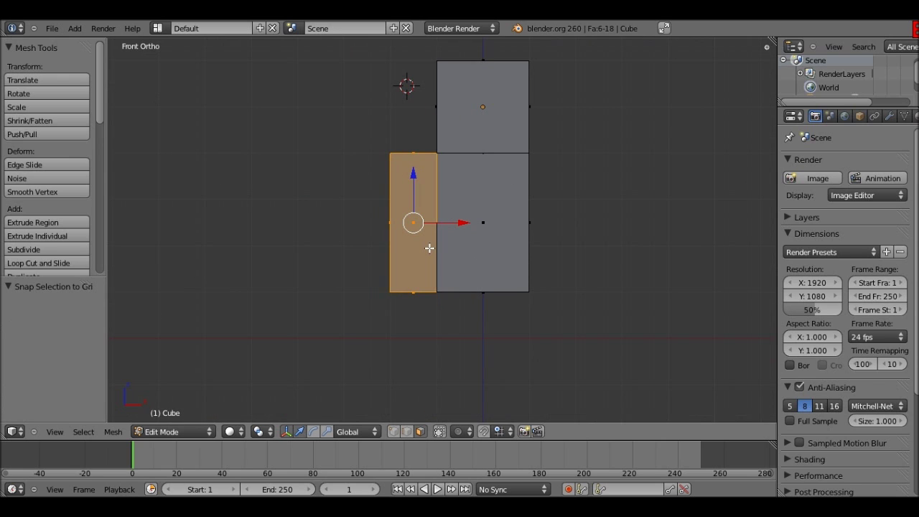
key("shift+d")
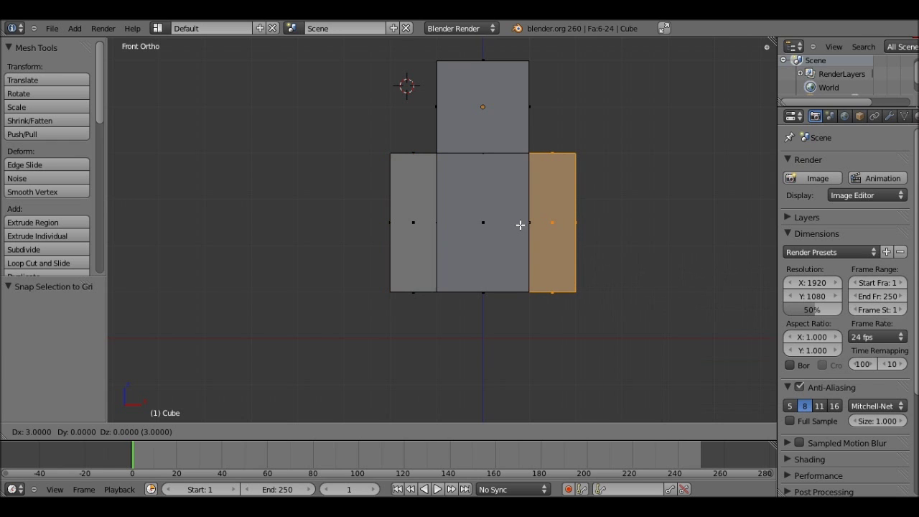
left_click(519, 224)
Step: Duplicate the second arm as a leg below the torso, offset -1 unit in X and -3 units in Z
scroll(513, 206, "down", 1)
scroll(512, 205, "down", 1, "shift")
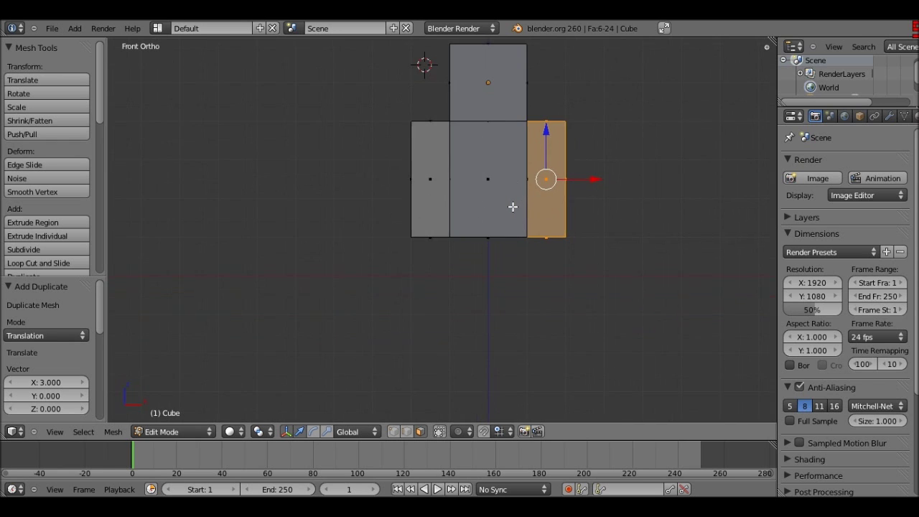
key("shift+d")
left_click(479, 316)
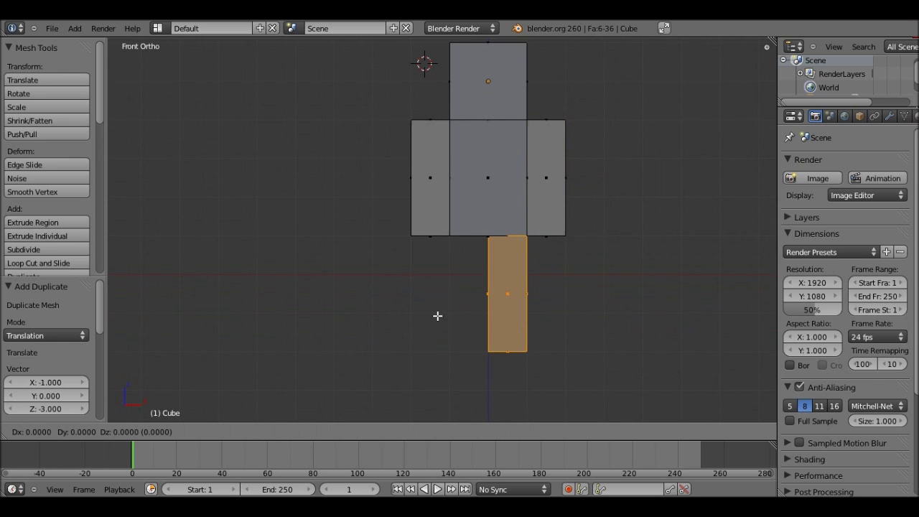
Step: Duplicate the leg block -1 unit along the X axis to form the second leg beside it
key("shift+d")
left_click(437, 316)
scroll(499, 255, "up", 4)
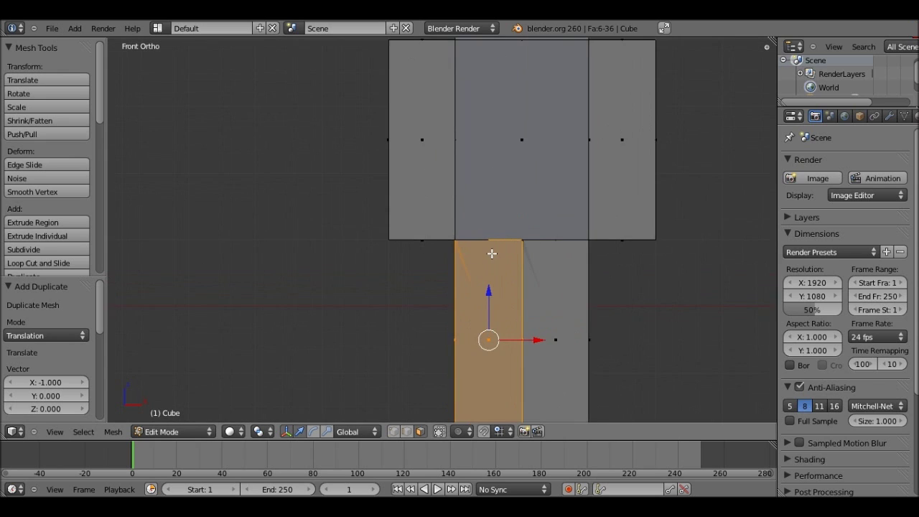
Step: Undo the duplicated legs and the second arm, leaving only the first arm block beside the torso
middle_click_drag(499, 254, 391, 238)
key("ctrl+z")
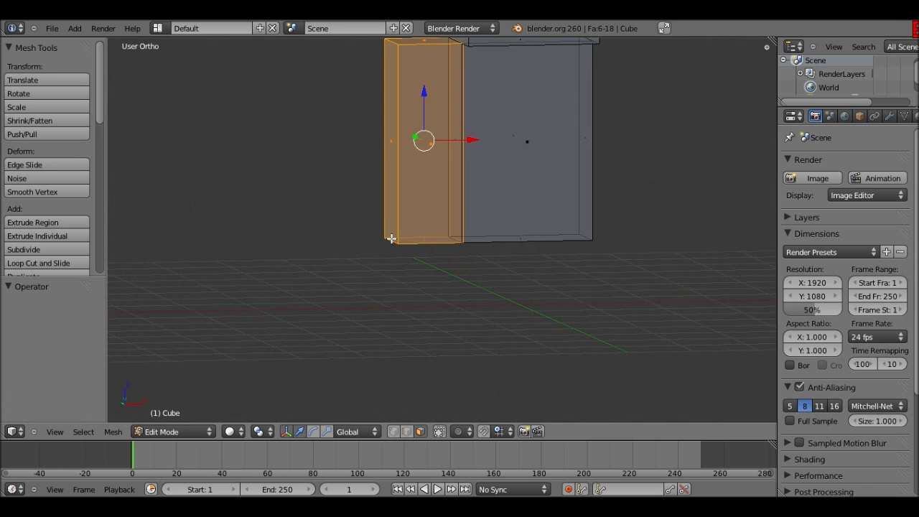
Step: Nudge the arm block slightly in the front view and snap the selection to the grid, flush with the torso
key("KP_1")
scroll(430, 222, "up", 2)
scroll(433, 218, "left", 2, "ctrl")
scroll(410, 214, "up", 2, "shift")
scroll(411, 213, "up", 2)
key("g")
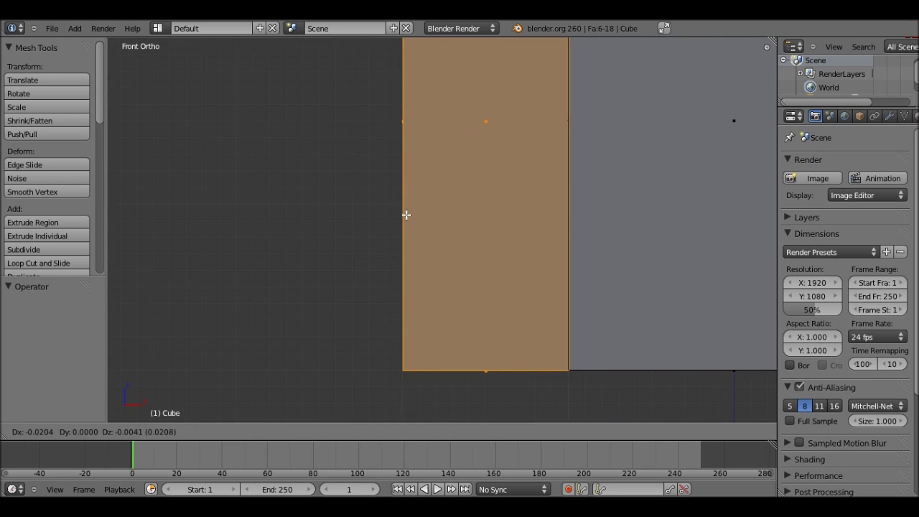
left_click(406, 214)
key("shift+s")
left_click(400, 213)
middle_click_drag(410, 210, 447, 217)
scroll(512, 242, "down", 3)
key("KP_3")
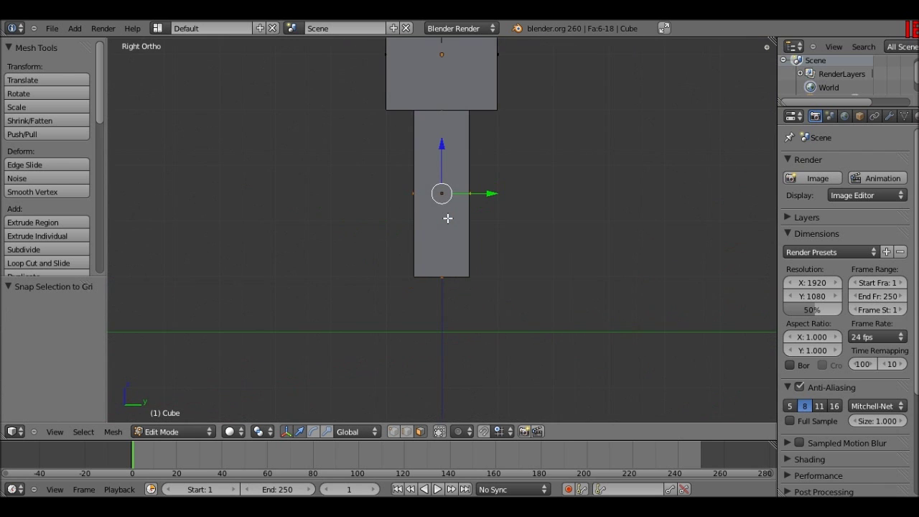
Step: Duplicate the arm block 3 units along the X axis to the torso's opposite side
key("KP_1")
scroll(450, 206, "down", 3)
key("shift+d")
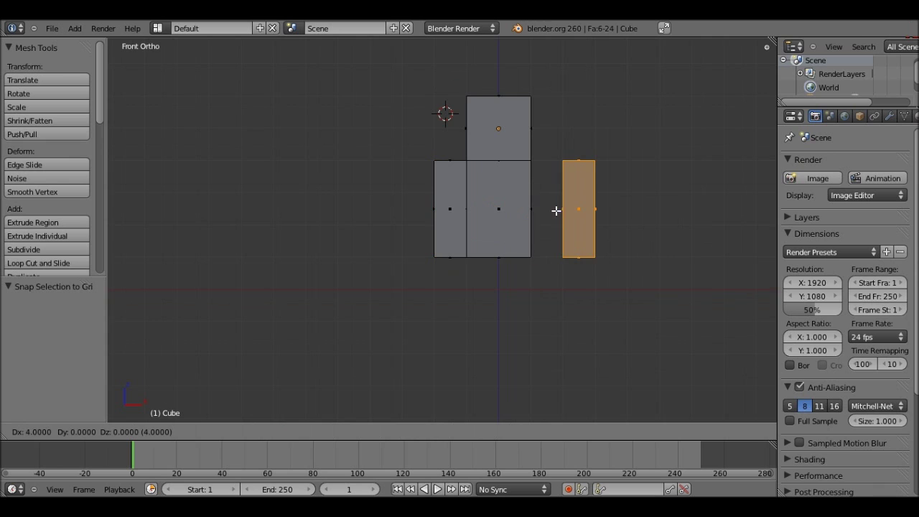
key("3")
key("Return")
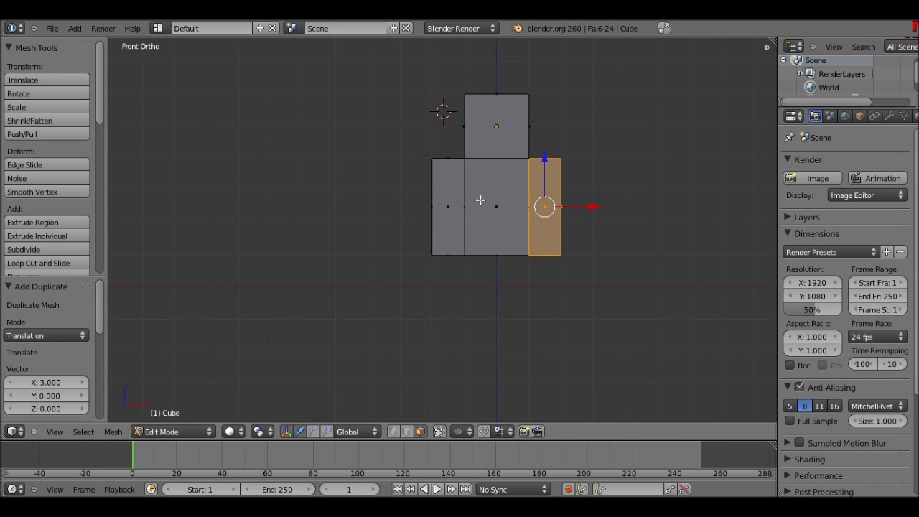
Step: Duplicate the second arm as a leg below the torso, offset -1 unit in X and -3 units in Z
scroll(480, 200, "down", 2, "ctrl")
scroll(488, 200, "down", 4, "shift")
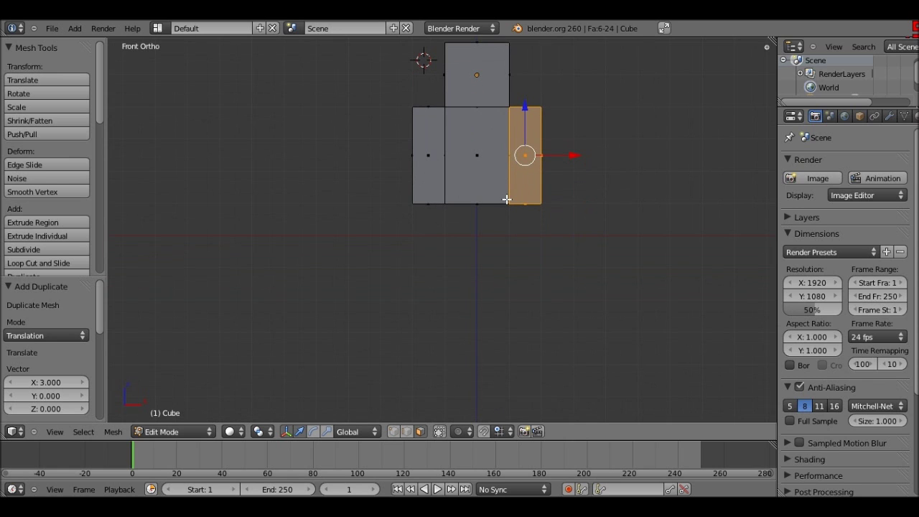
scroll(502, 220, "down", 1, "ctrl")
scroll(503, 223, "up", 2, "shift")
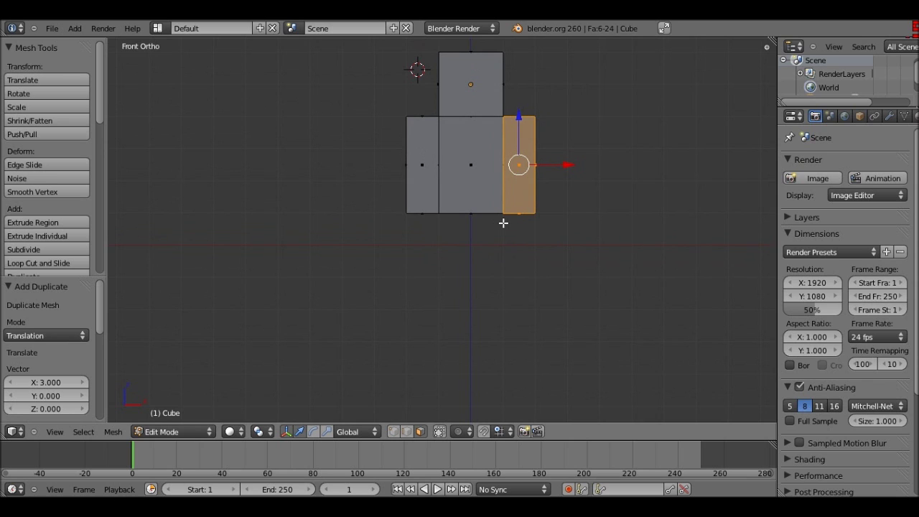
scroll(503, 223, "up", 2)
key("shift+d")
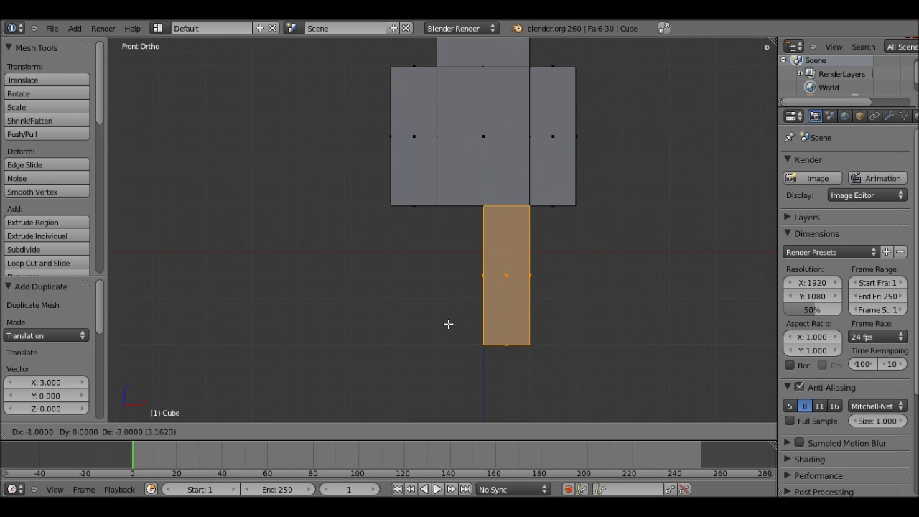
left_click(446, 328)
Step: Duplicate the leg block -1 unit along the X axis to form the second leg
key("shift+d")
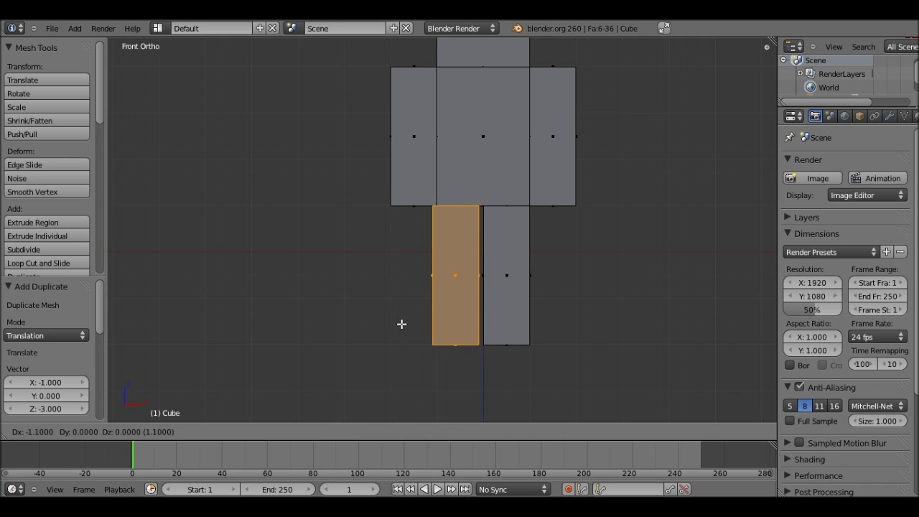
left_click(401, 323)
scroll(459, 272, "down", 2)
Step: Inspect the alignment of the head, torso, arms and legs from the front and at an angle
key("Tab")
middle_click_drag(512, 222, 495, 235)
key("Tab")
key("KP_1")
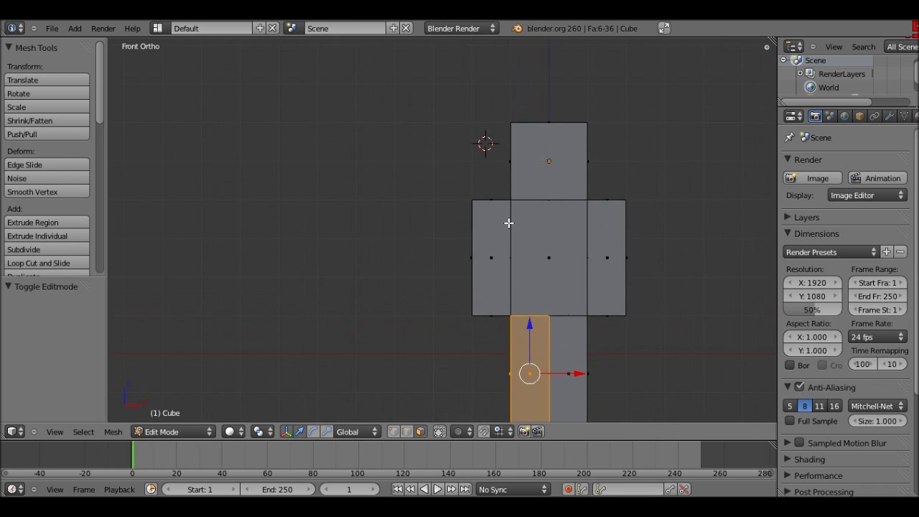
scroll(508, 222, "up", 2)
middle_click_drag(422, 197, 295, 161, "shift")
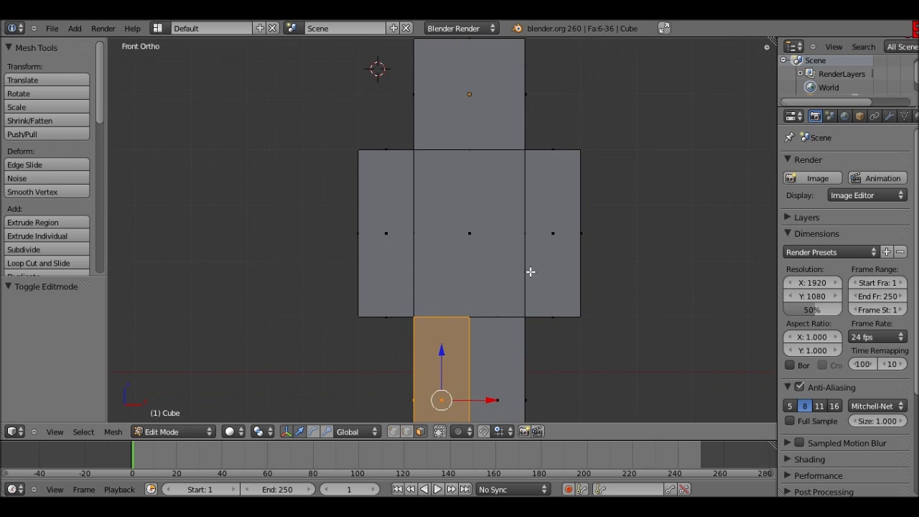
scroll(469, 220, "down", 1)
scroll(469, 219, "up", 2, "shift")
scroll(469, 219, "up", 2)
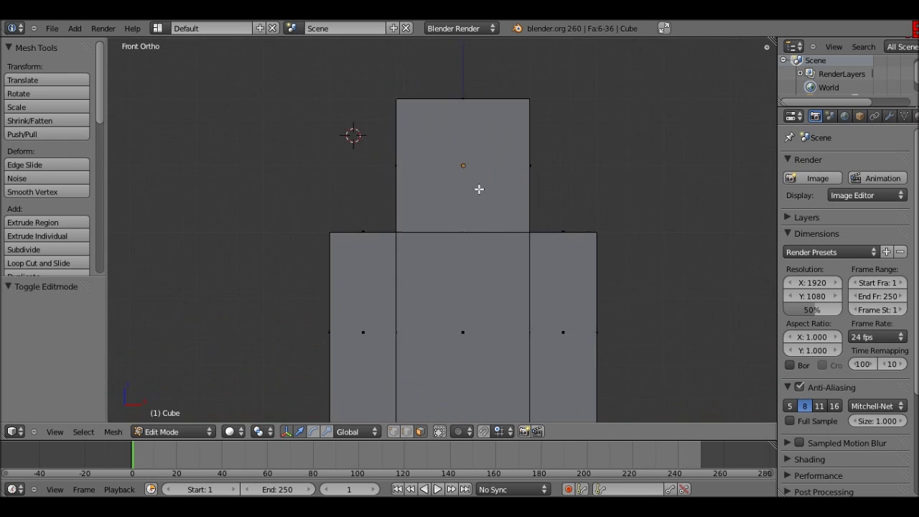
scroll(478, 188, "up", 2)
middle_click_drag(479, 189, 397, 279, "shift")
scroll(408, 267, "down", 7)
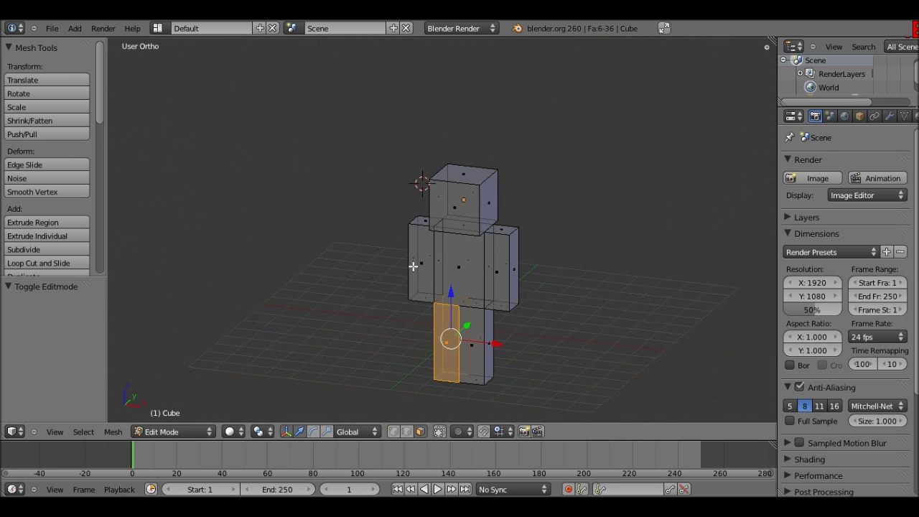
scroll(469, 234, "up", 3)
scroll(469, 233, "up", 2)
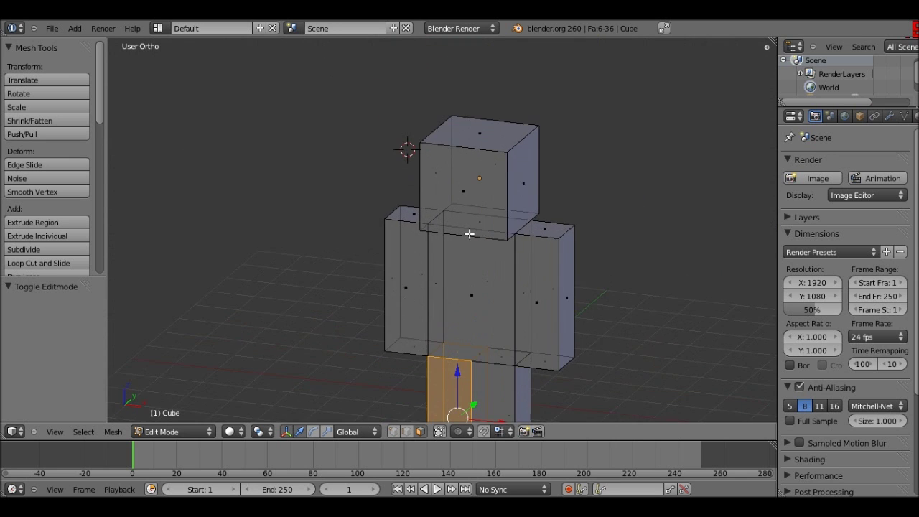
key("KP_1")
scroll(464, 194, "down", 4, "shift")
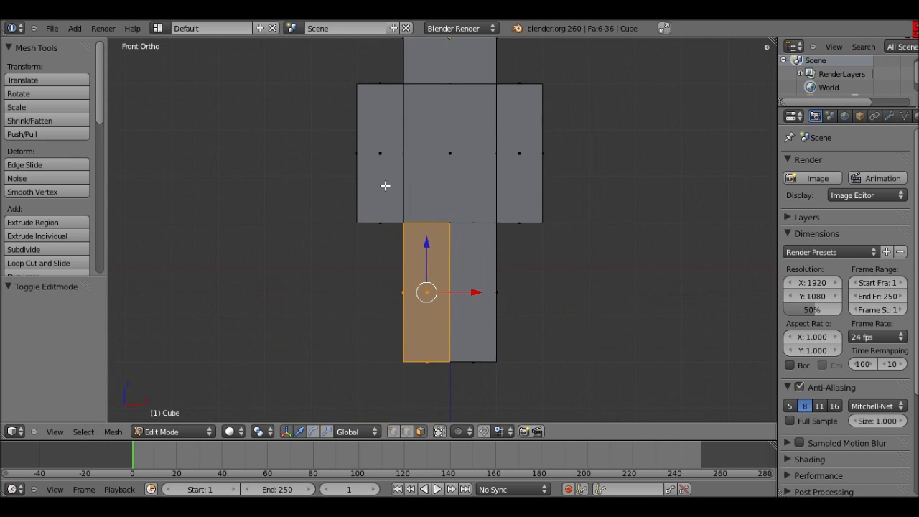
Step: Deselect all faces and switch the screen layout to UV Editing
key("a")
middle_click_drag(256, 149, 276, 159, "shift")
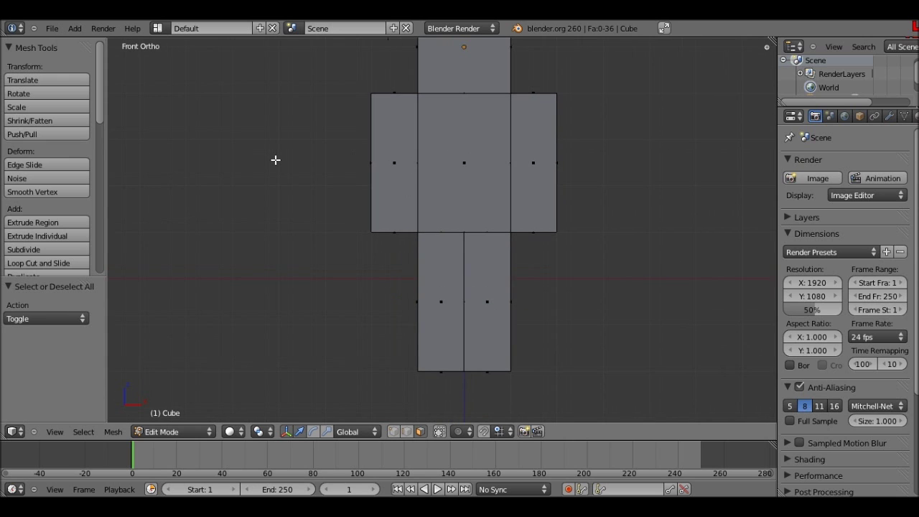
middle_click_drag(276, 159, 364, 173, "shift")
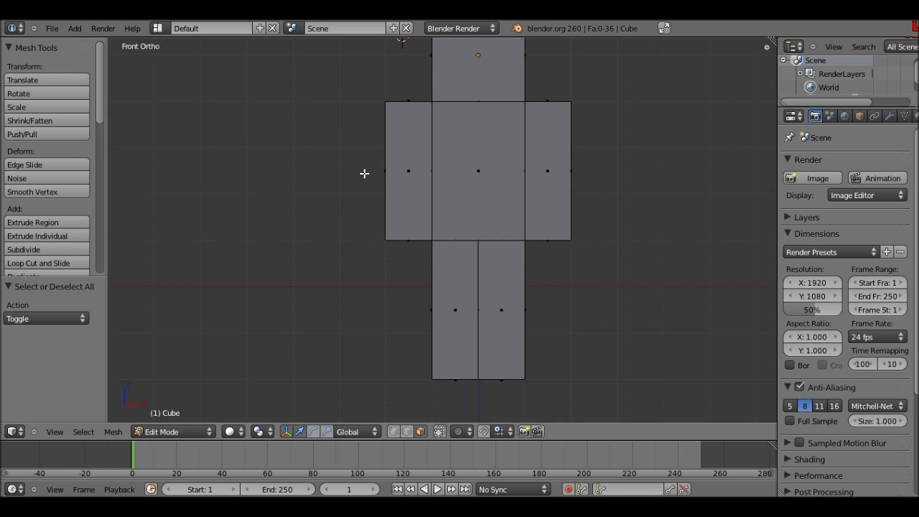
scroll(363, 173, "down", 1)
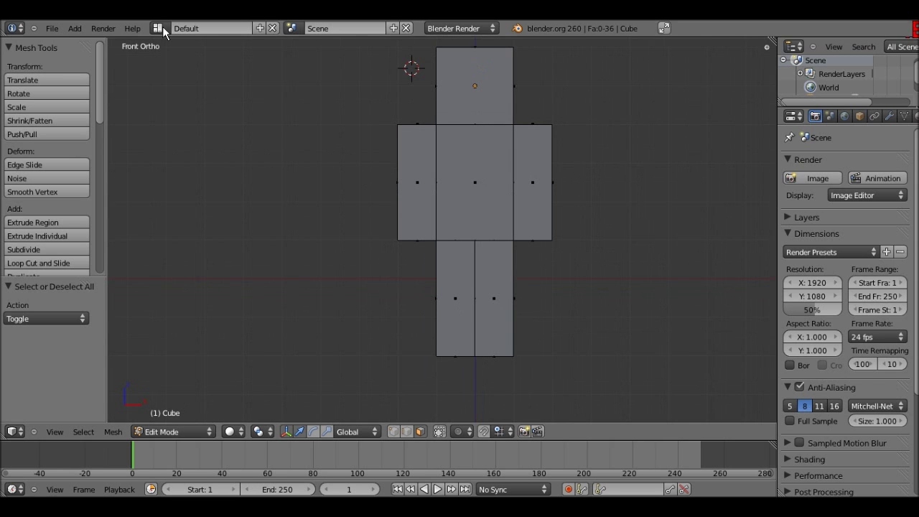
left_click(157, 28)
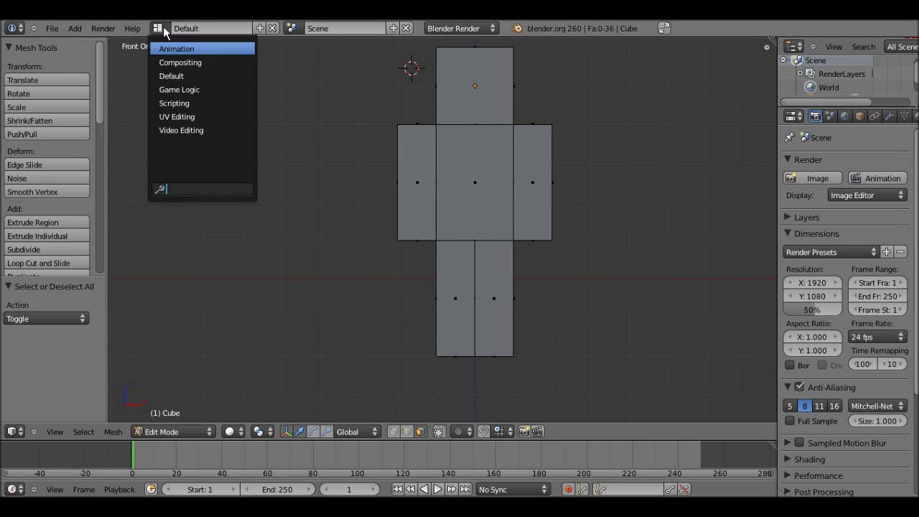
key("Escape")
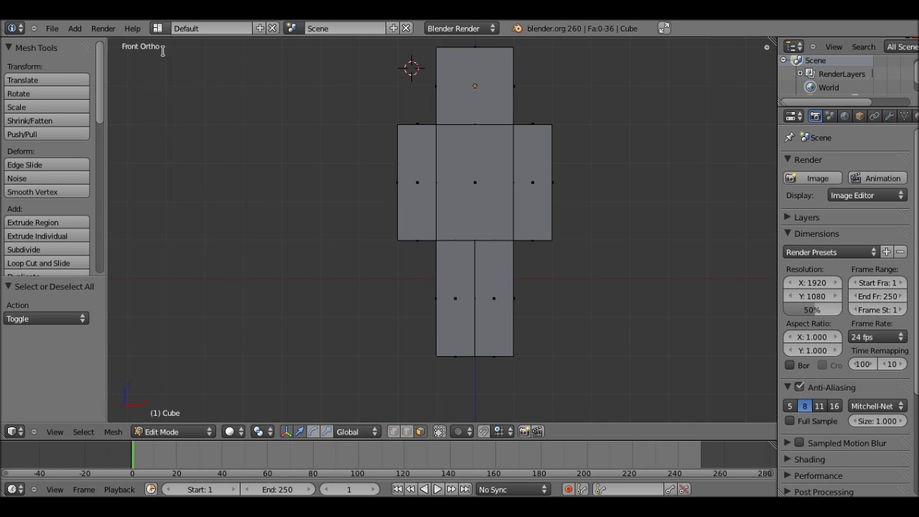
left_click(156, 28)
left_click(180, 116)
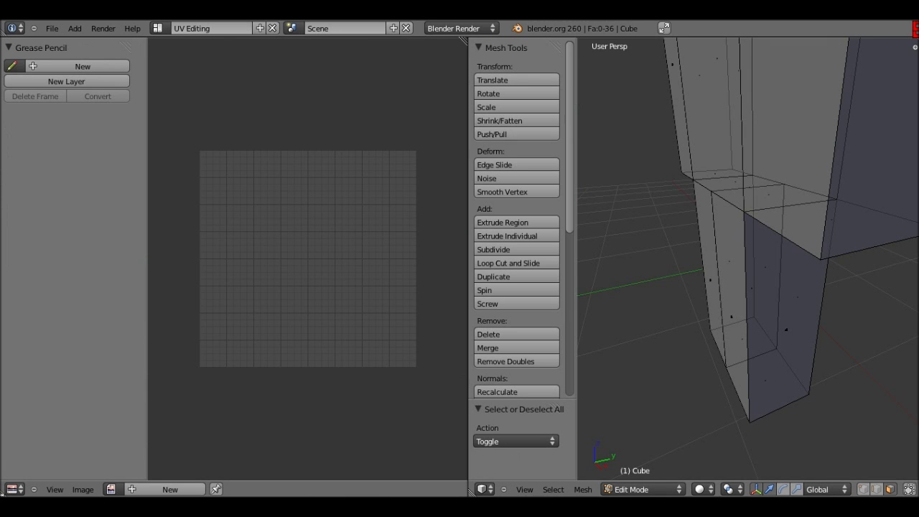
Step: Split the UV/Image Editor horizontally and turn the lower area into a Properties editor
left_click_drag(3, 477, 11, 320)
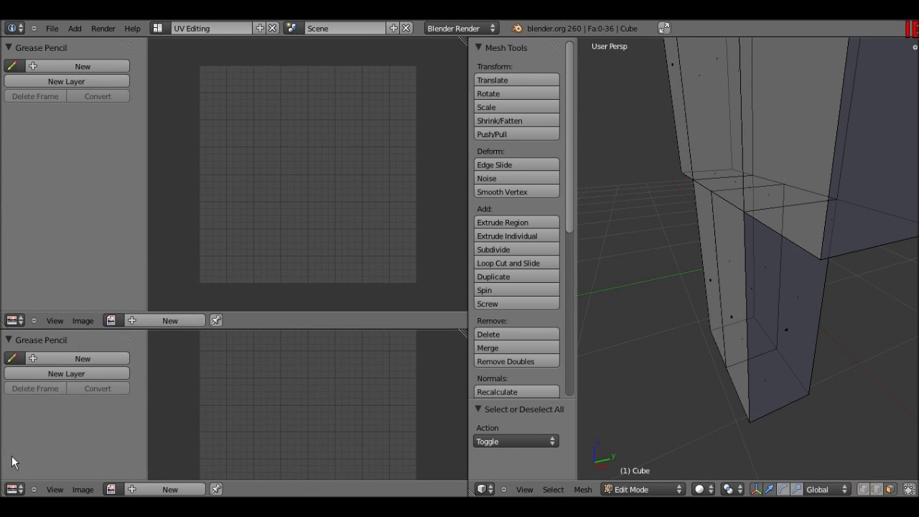
left_click(14, 489)
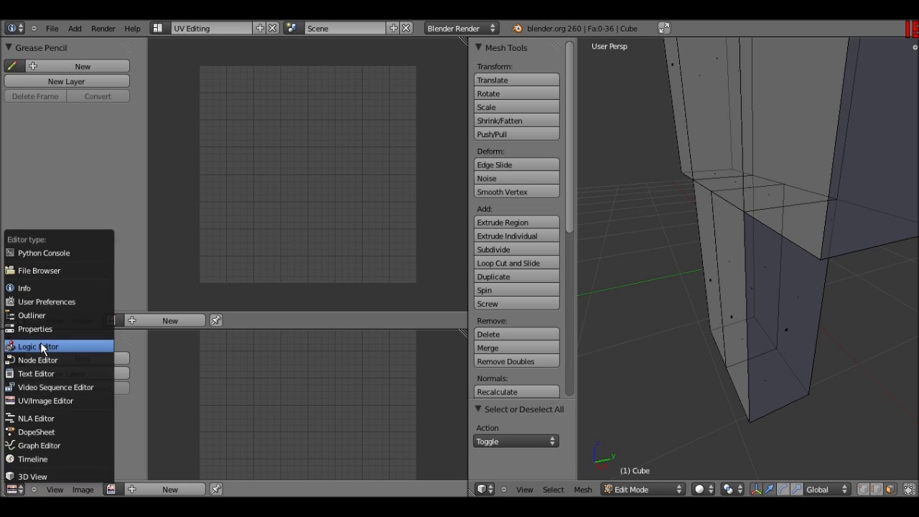
left_click(36, 329)
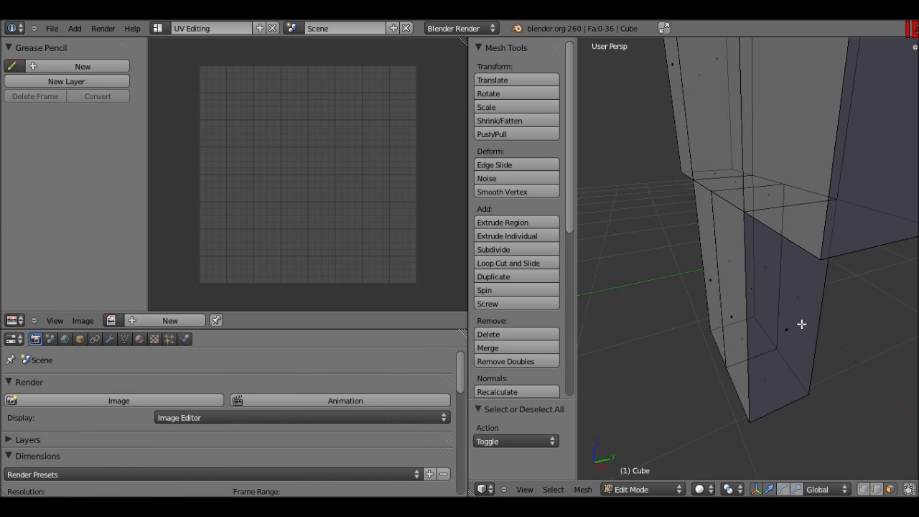
Step: Set the 3D view's viewport shading to Textured and bring the whole figure into view
scroll(732, 276, "down", 4)
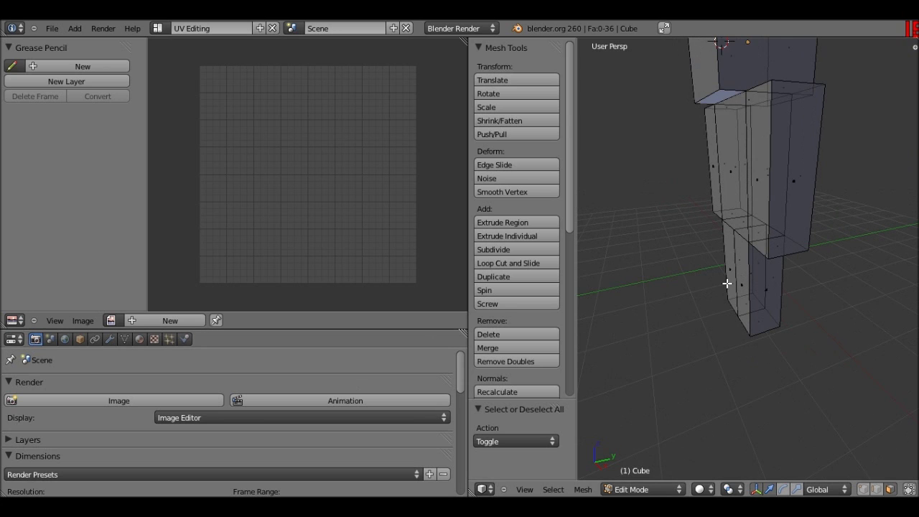
scroll(726, 284, "down", 2)
left_click(705, 490)
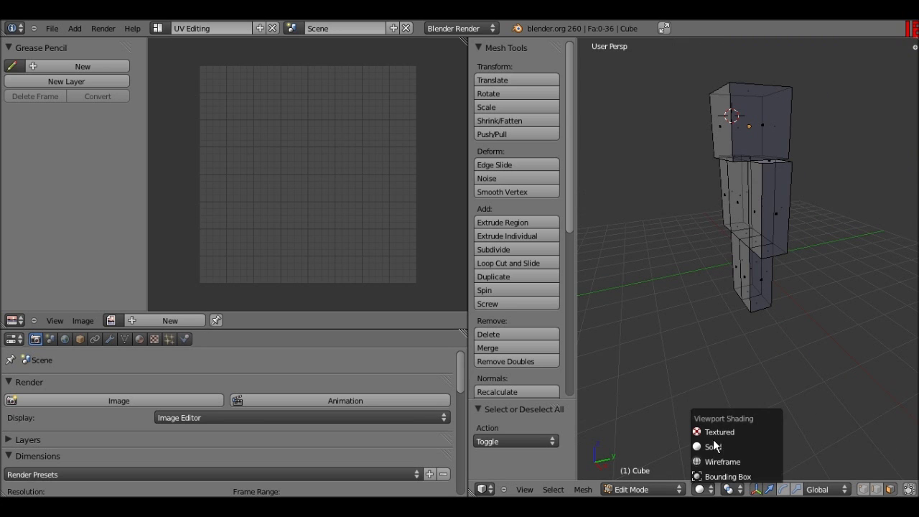
left_click(718, 431)
mouse_move(719, 431)
middle_mouse_down()
mouse_move(806, 282)
mouse_move(800, 290)
middle_mouse_up()
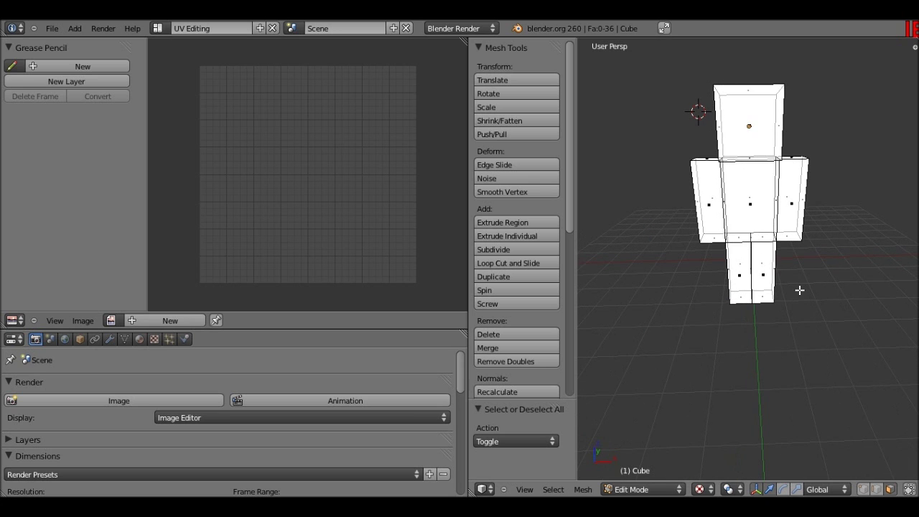
Step: Set the 3D view to front orthographic with the figure centred and no faces selected
key("KP_1")
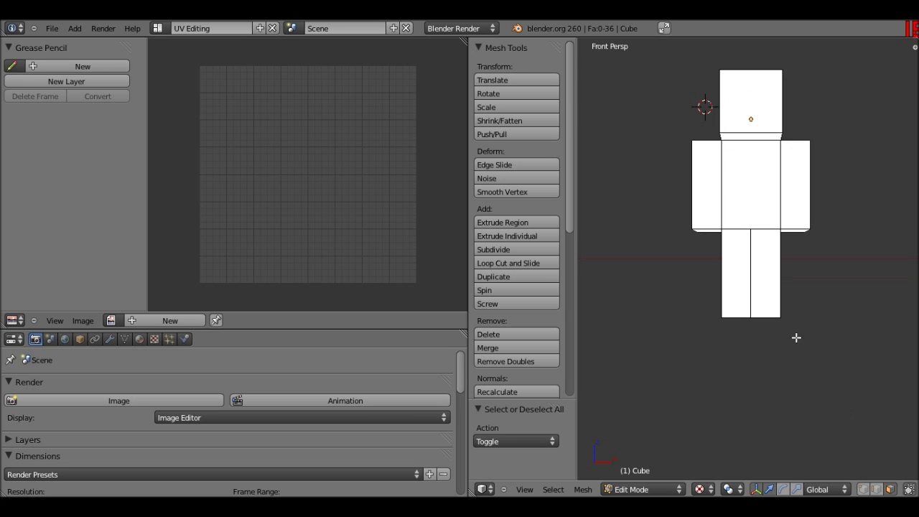
right_click(765, 259)
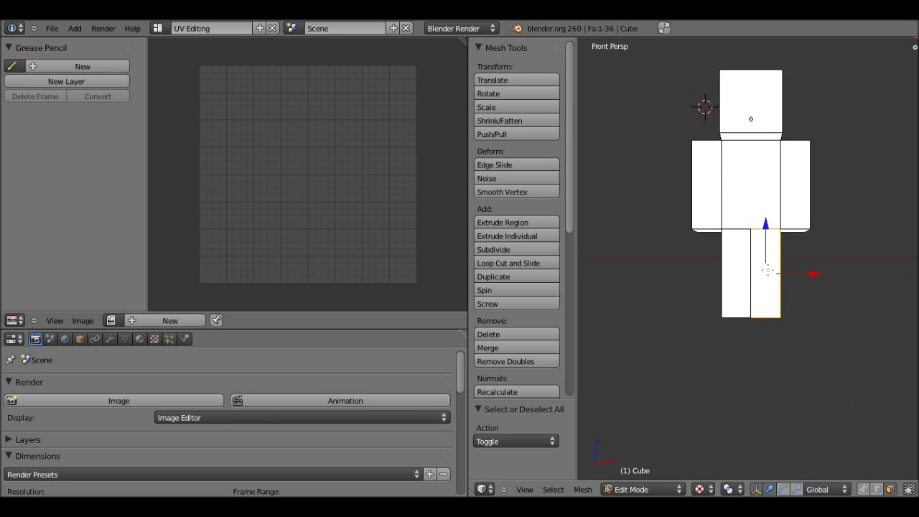
middle_click_drag(751, 310, 816, 316)
key("KP_1")
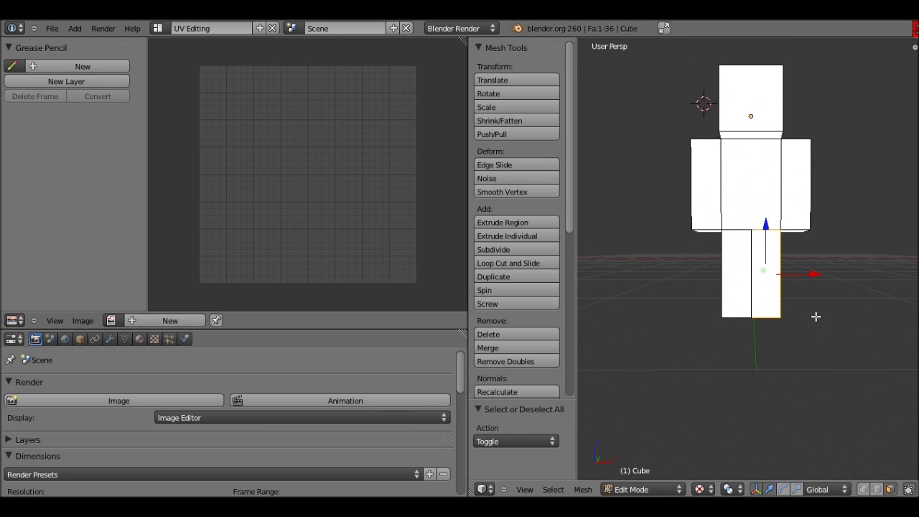
key("KP_1")
key("KP_5")
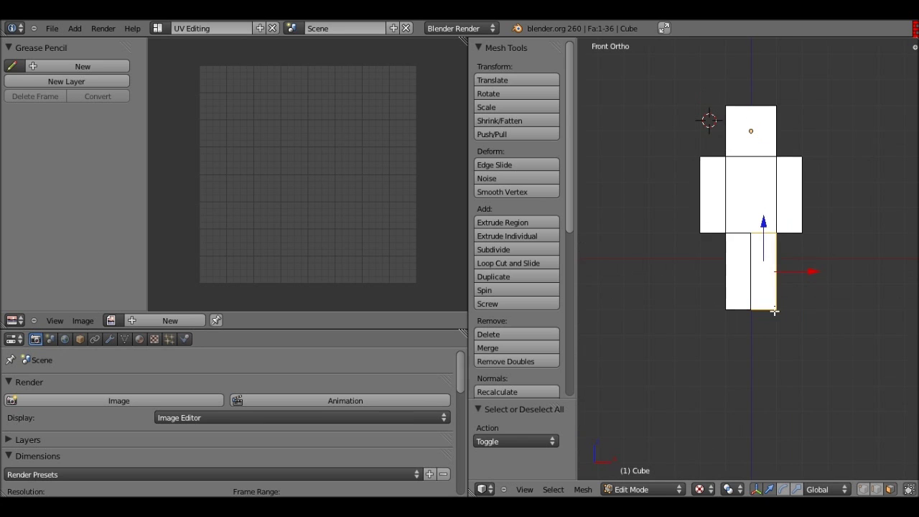
middle_click_drag(775, 308, 781, 329, "shift")
middle_click_drag(781, 329, 788, 347, "shift")
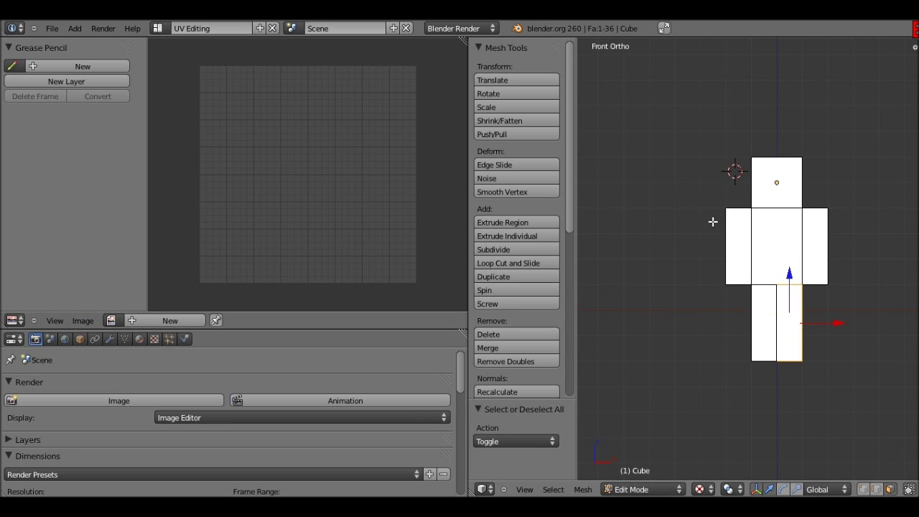
scroll(712, 221, "up", 1)
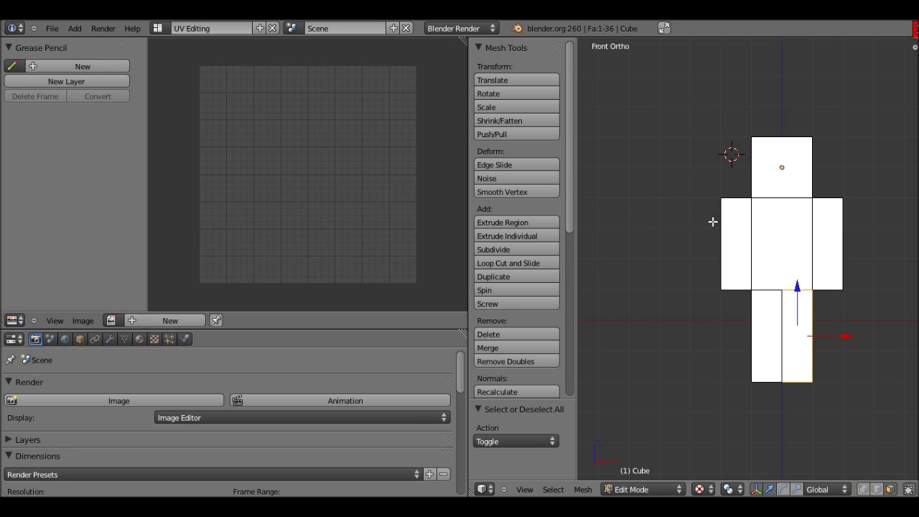
key("a")
scroll(713, 222, "up", 1)
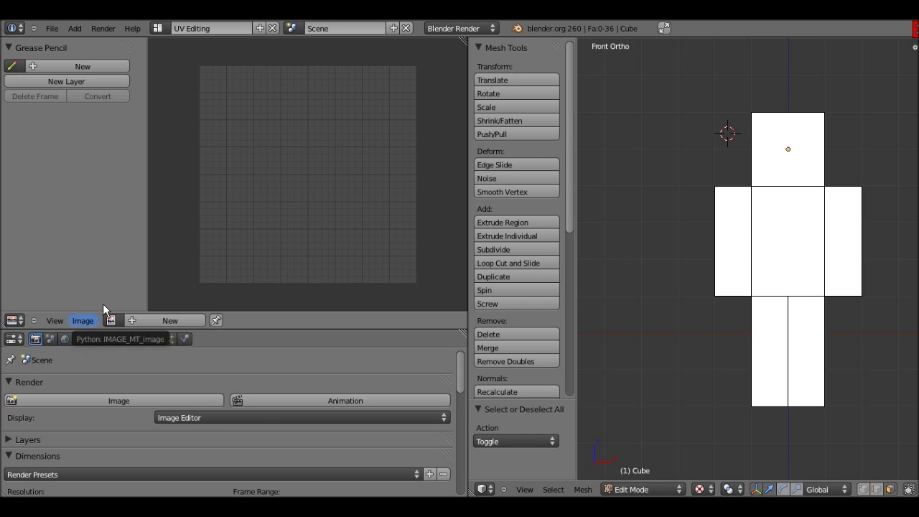
Step: Open the image Steve.png from the Skins folder inside Blender\Minecraft in the UV/Image Editor
left_click(80, 321)
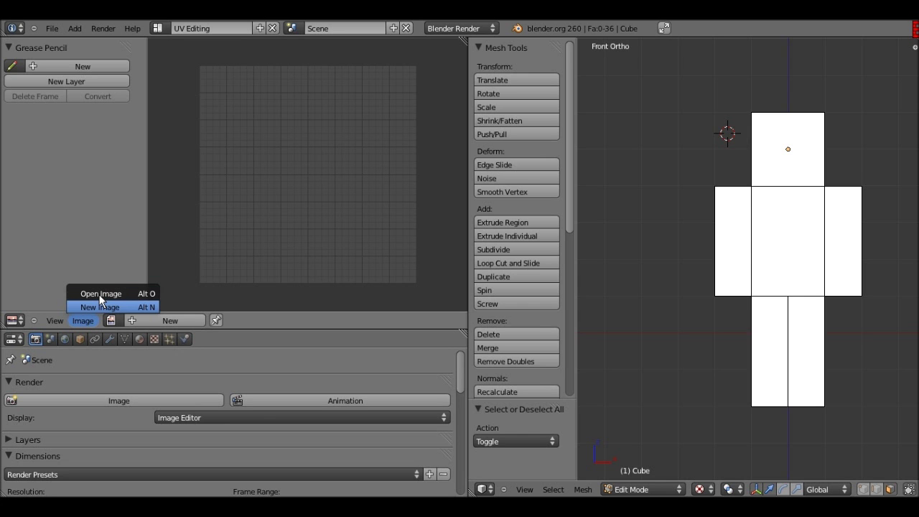
left_click(97, 292)
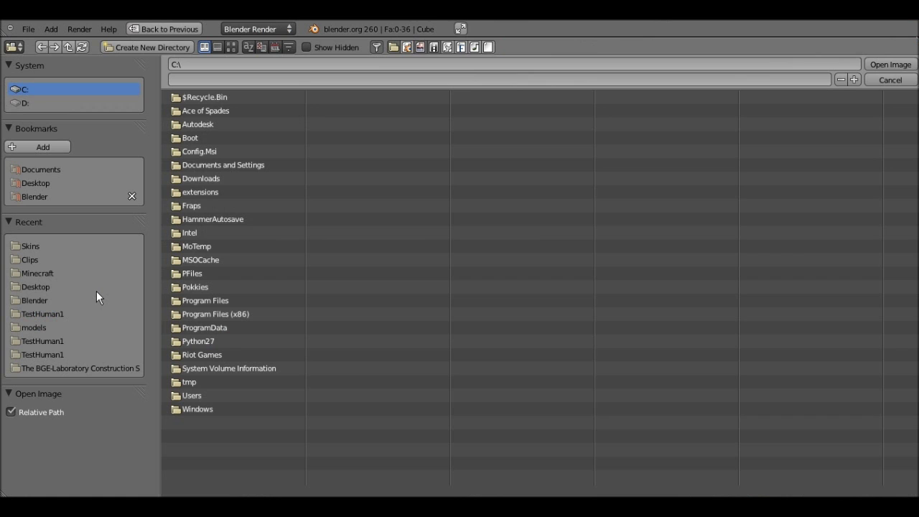
left_click(28, 198)
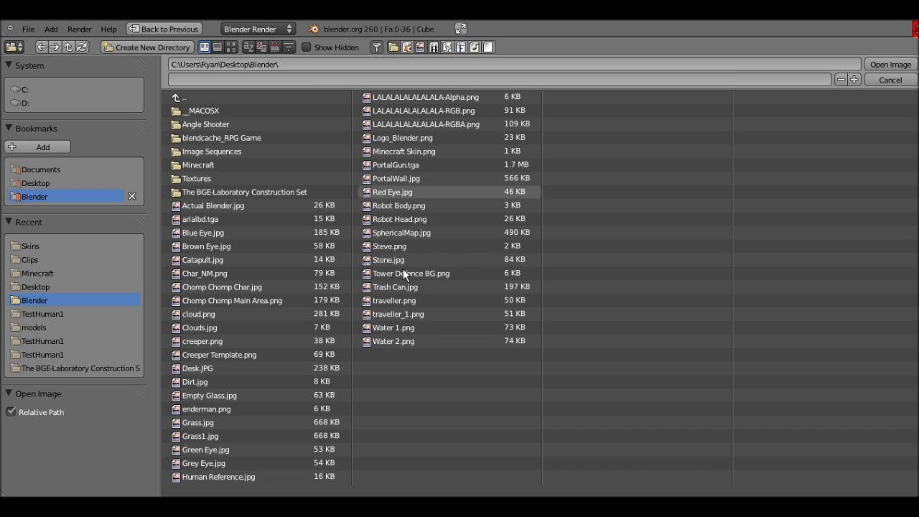
left_click(392, 246)
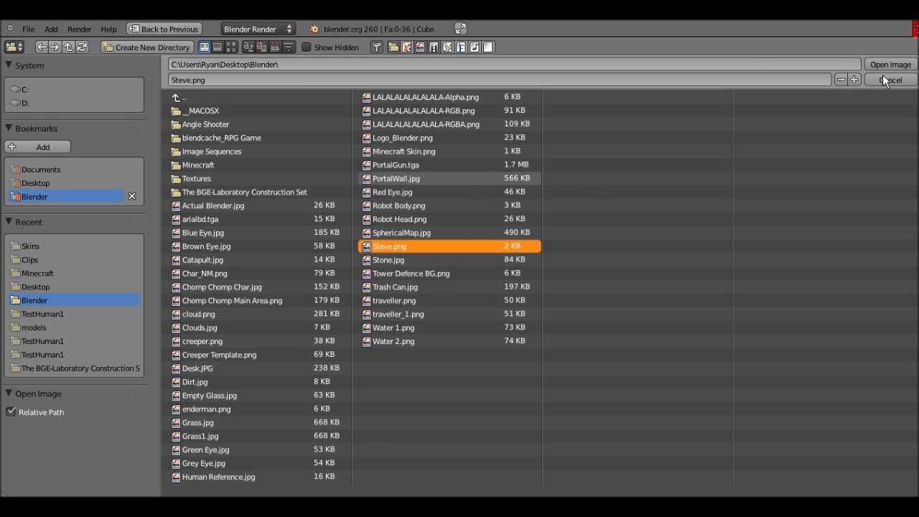
left_click(199, 165)
left_click(210, 135)
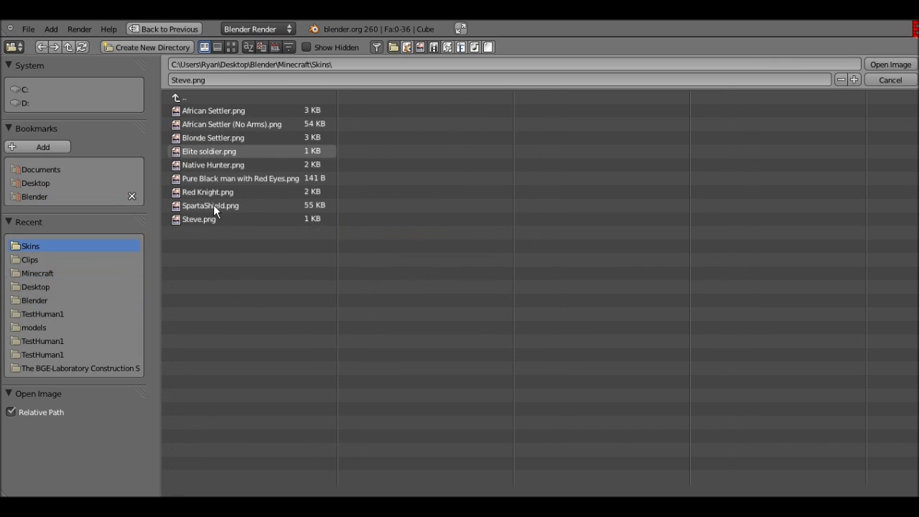
left_click(887, 64)
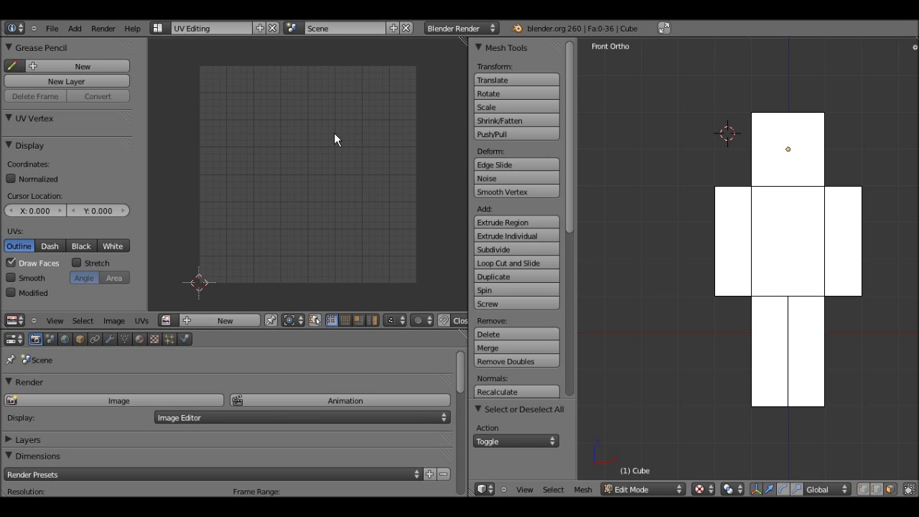
Step: Select every face of the figure and assign the Steve.png image to them in the UV/Image Editor
left_click(170, 319)
left_click(182, 342)
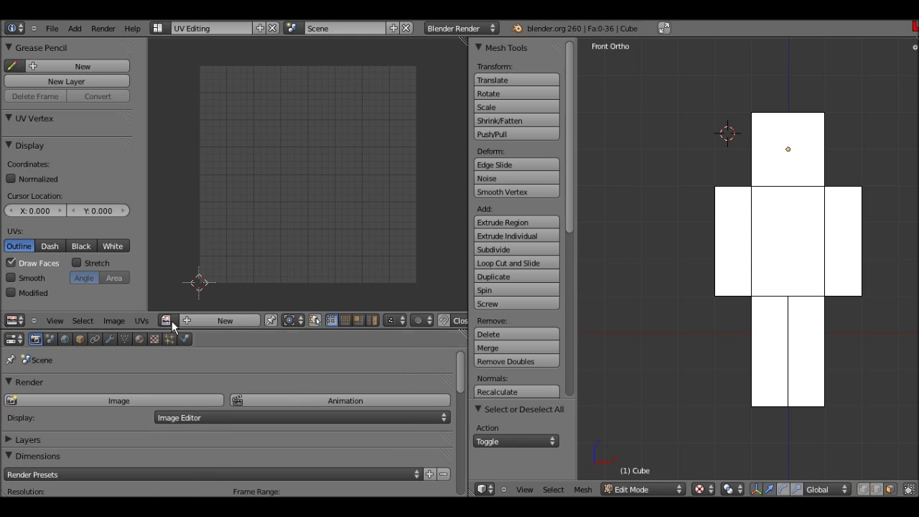
key("a")
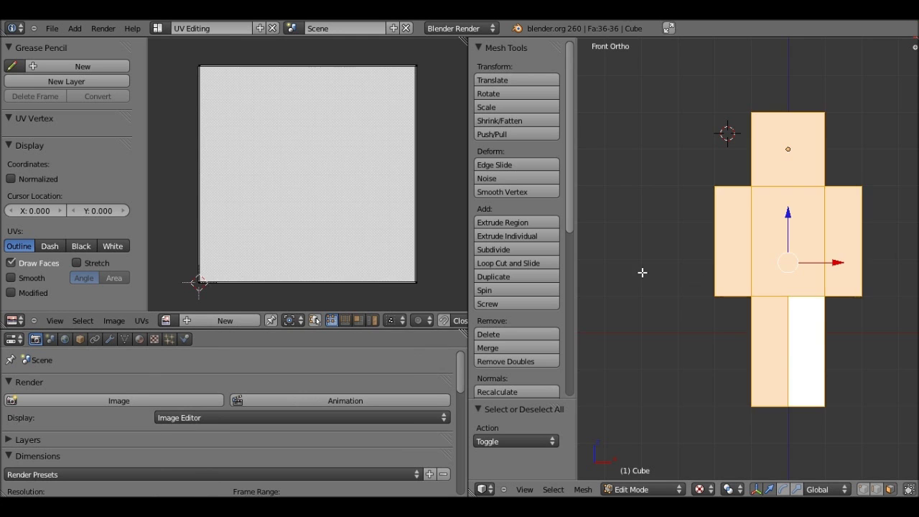
left_click(170, 321)
left_click(181, 343)
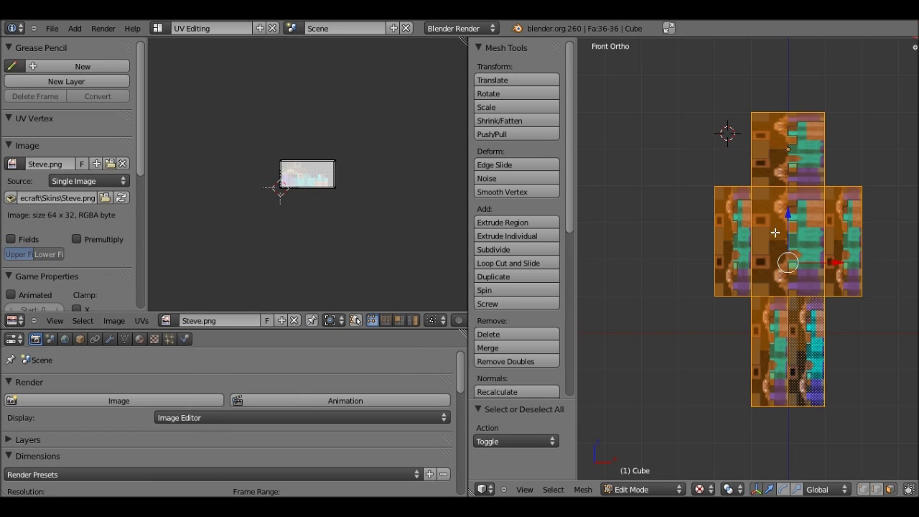
key("a")
key("a")
key("a")
key("a")
key("a")
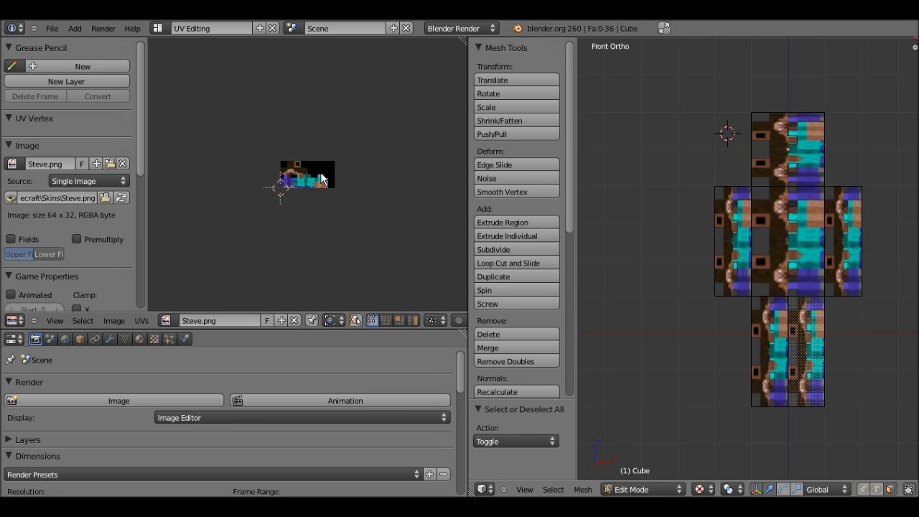
key("a")
key("a")
key("a")
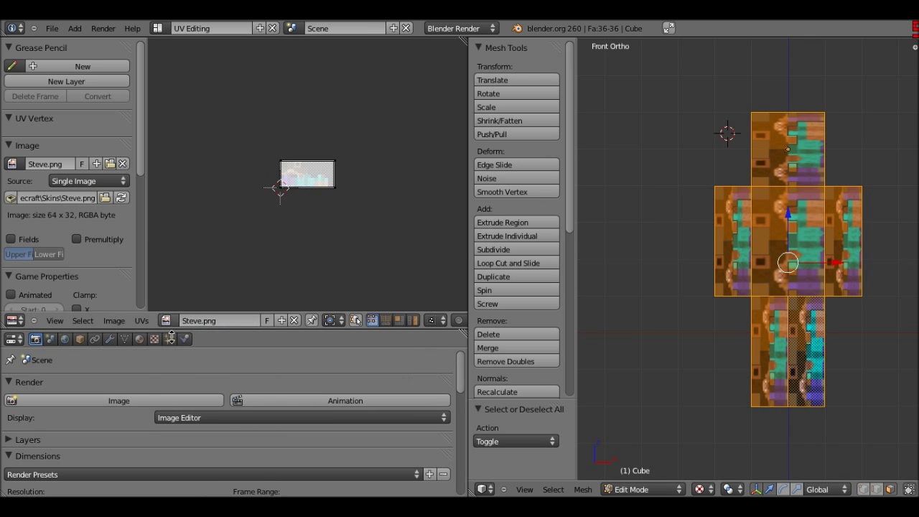
left_click(166, 320)
Step: Select only the front face of the head and unwrap it
scroll(317, 157, "up", 3)
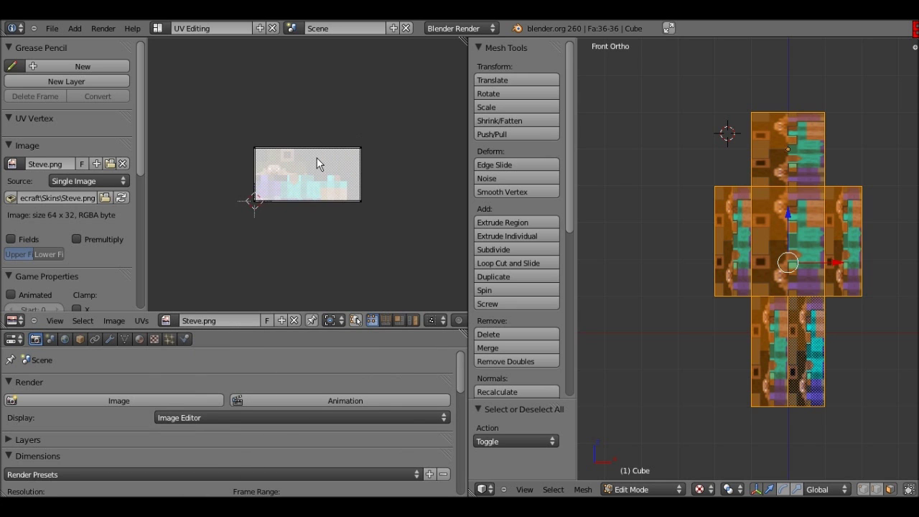
scroll(317, 157, "up", 2)
scroll(670, 220, "up", 2)
middle_click_drag(694, 206, 684, 181, "shift")
middle_click_drag(724, 233, 725, 257, "shift")
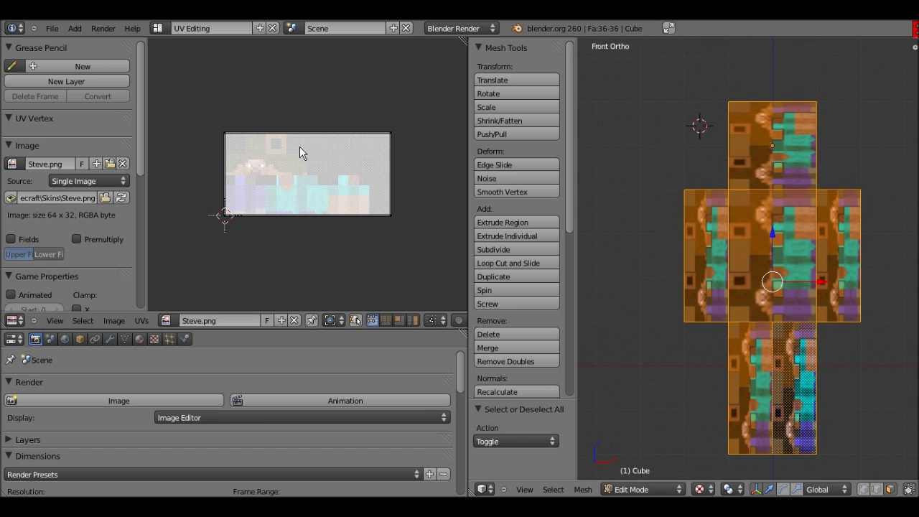
scroll(277, 154, "up", 1)
scroll(277, 154, "up", 1)
scroll(351, 172, "down", 1)
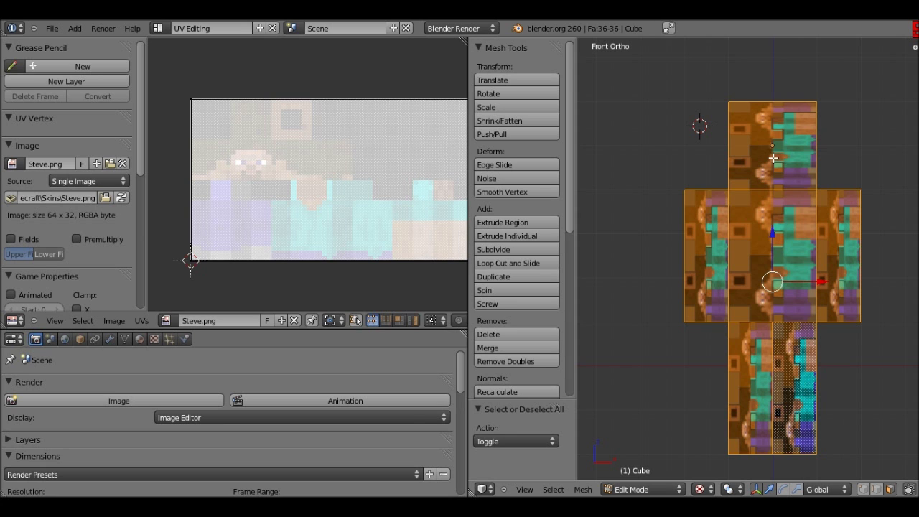
key("a")
right_click(772, 158)
middle_click_drag(772, 158, 772, 164, "shift")
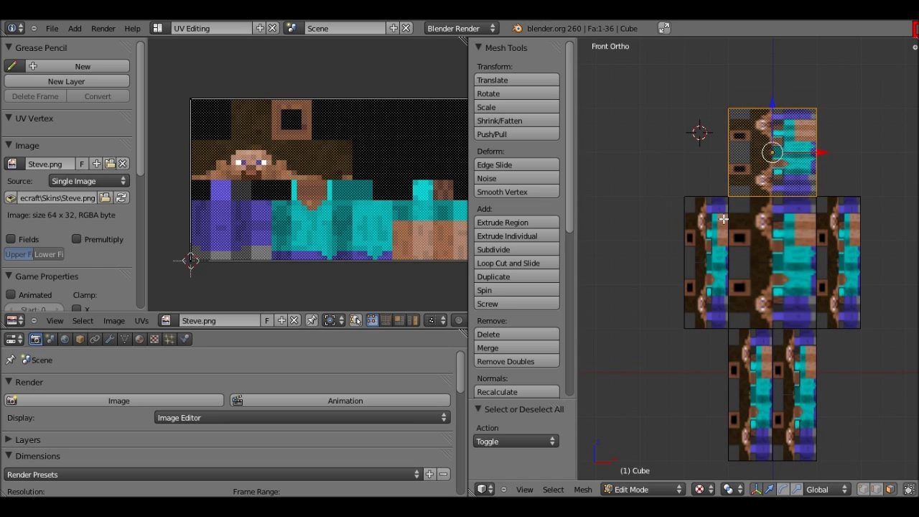
middle_click_drag(723, 219, 724, 213, "shift")
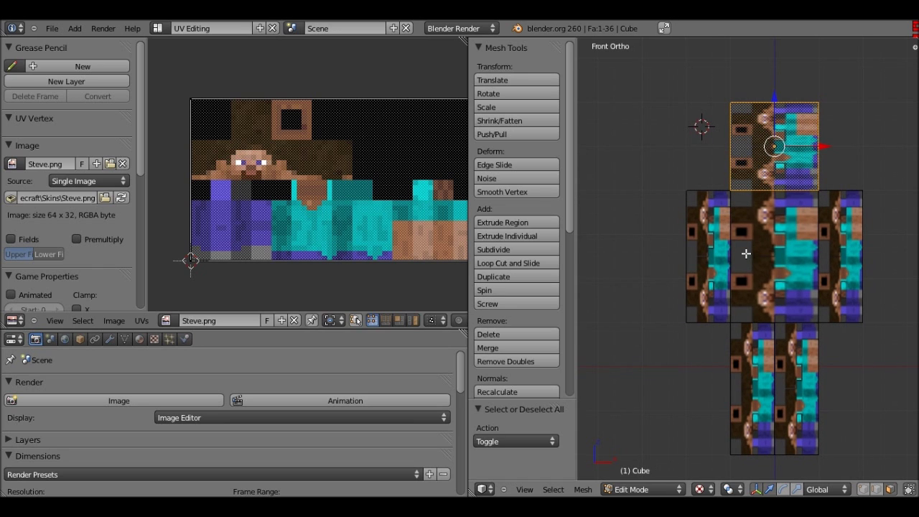
middle_click_drag(737, 145, 739, 160, "shift")
key("u")
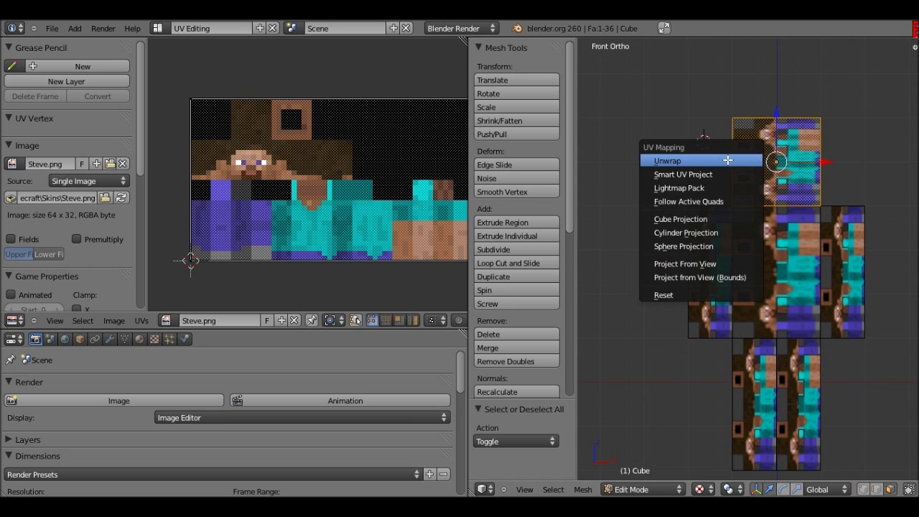
left_click(739, 160)
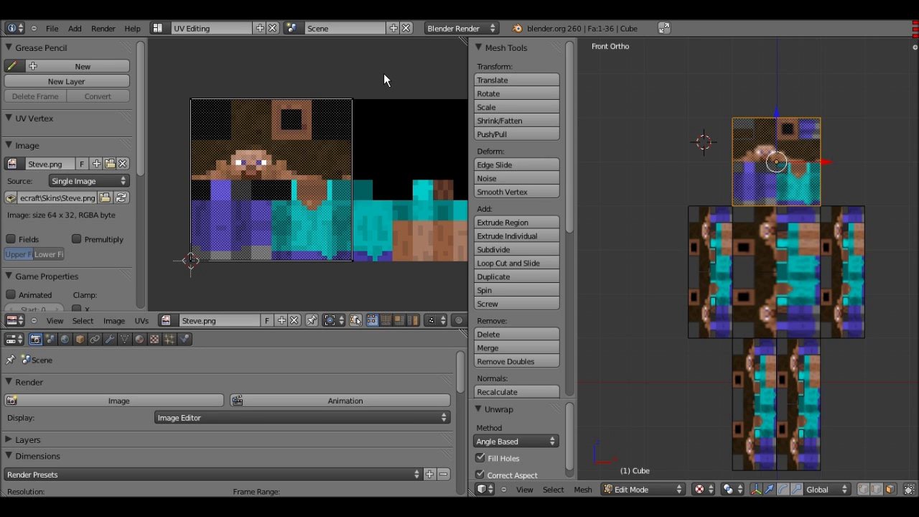
Step: Select all UV vertices of the head's front face and scale them by 0.256
key("a")
type("s")
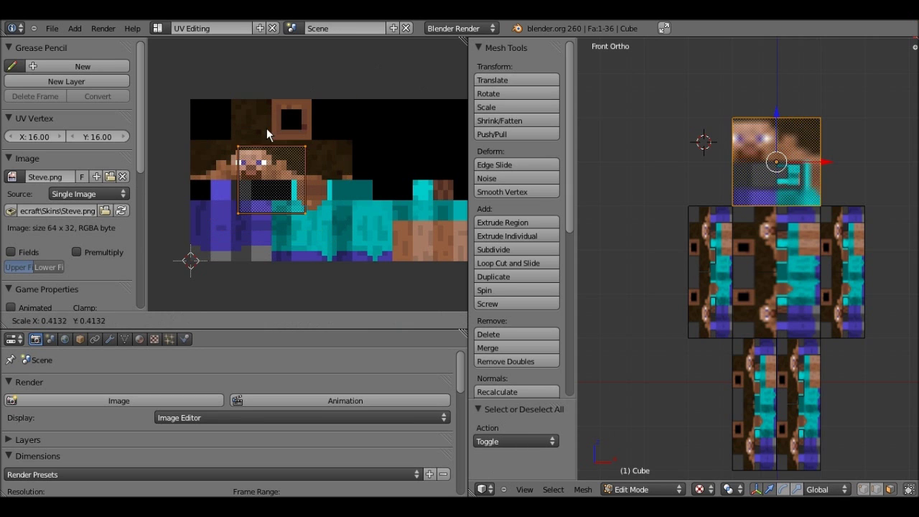
type("0.2")
key("BackSpace")
type("3")
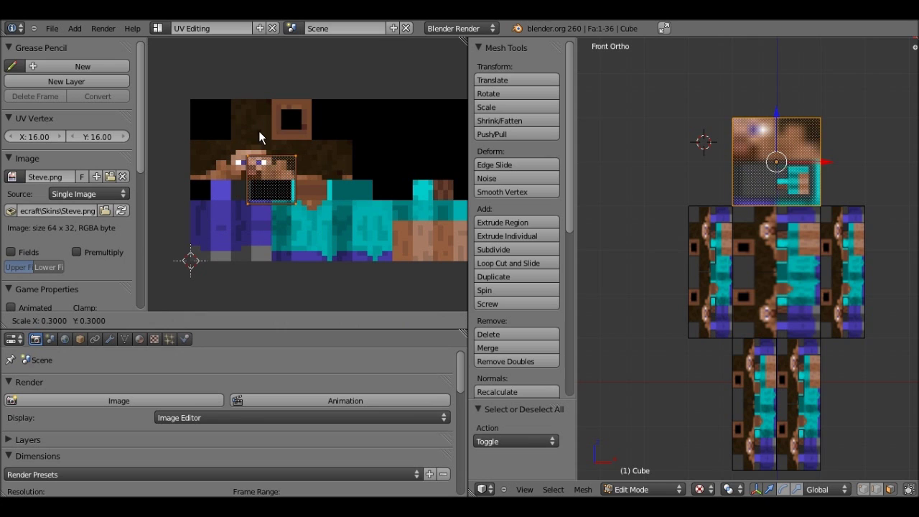
key("BackSpace")
type("2")
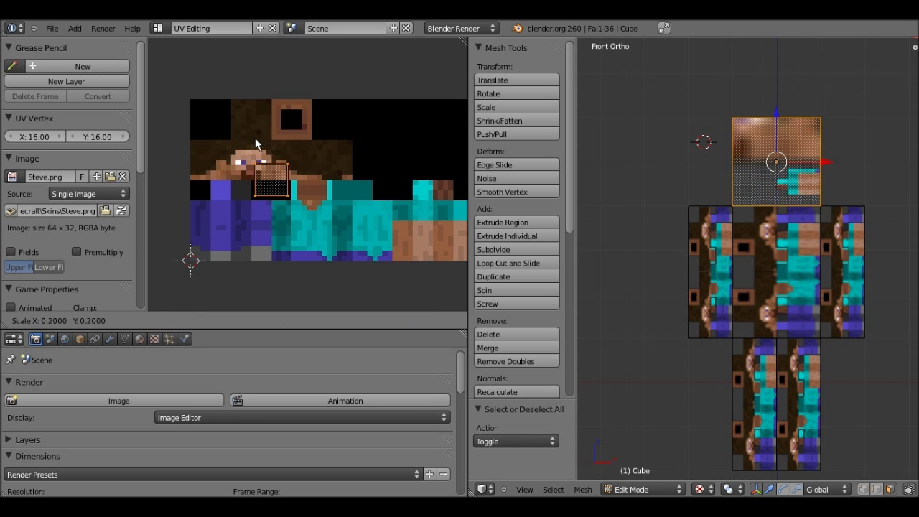
type("56")
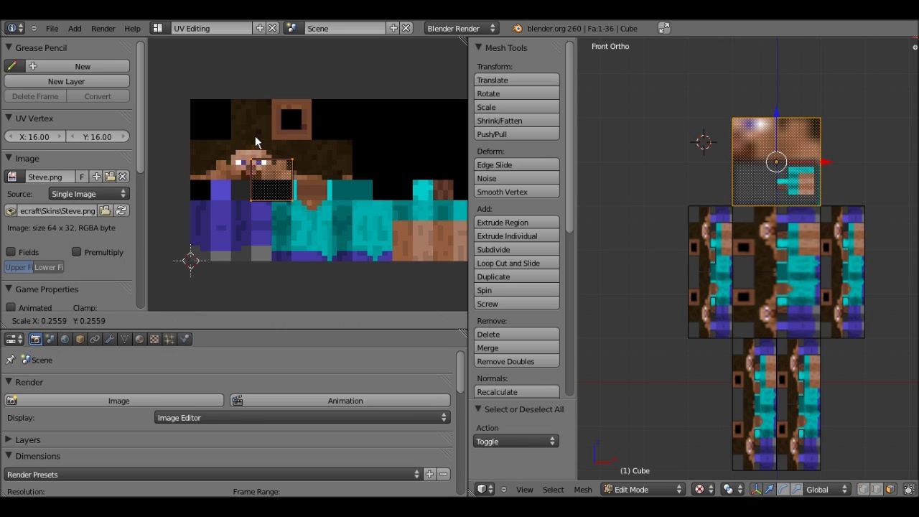
key("Return")
Step: Move the scaled UV square onto the face area of the Steve.png texture
scroll(307, 201, "up", 1)
middle_click_drag(297, 193, 306, 195)
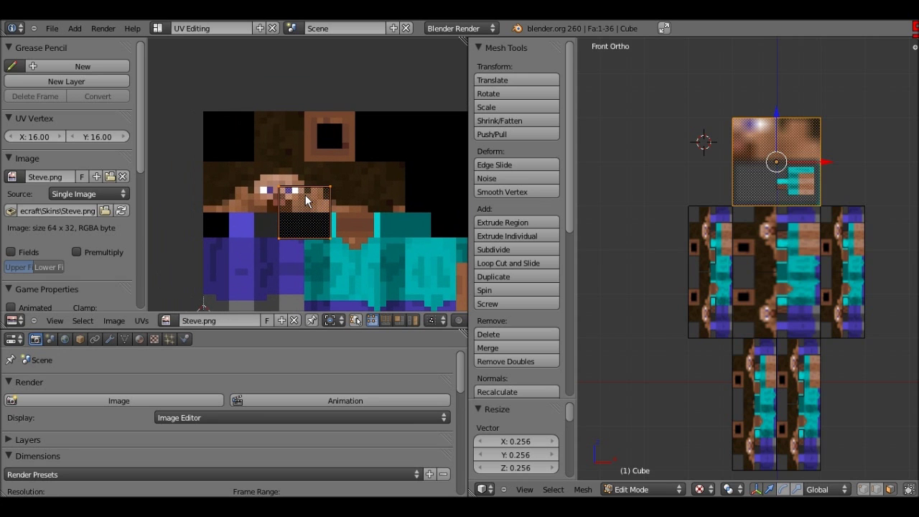
scroll(306, 201, "up", 1)
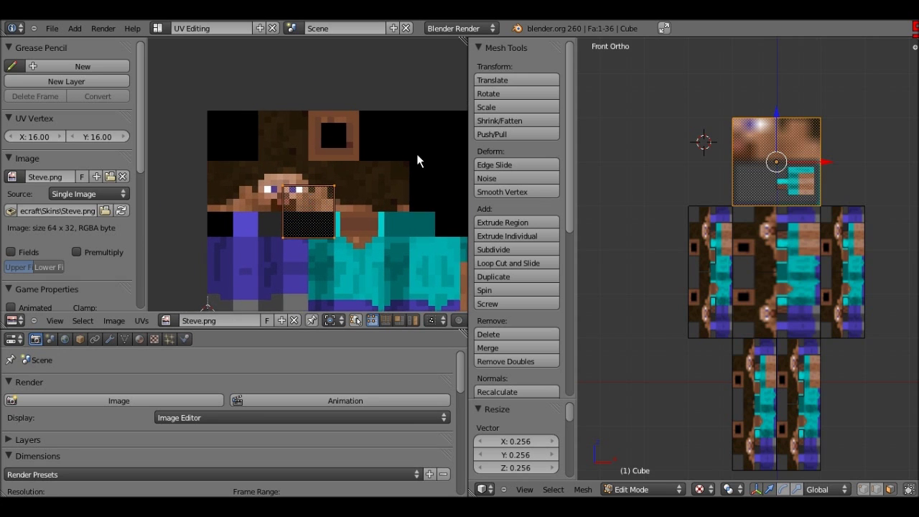
scroll(361, 188, "down", 1)
scroll(317, 153, "up", 2)
key("g")
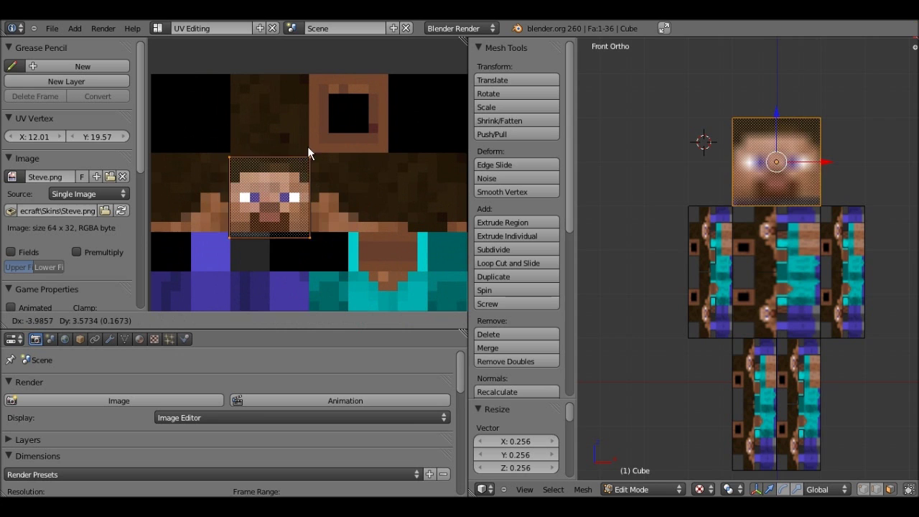
left_click(299, 170)
Step: Fine-tune the UV square's size and position around the texture's face area, and snap the selected vertices to pixels
scroll(299, 170, "up", 2)
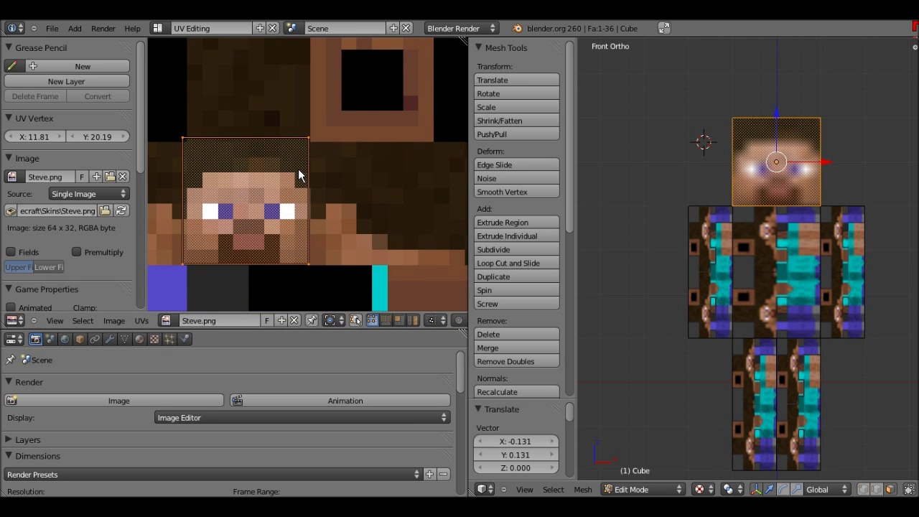
scroll(299, 175, "up", 2)
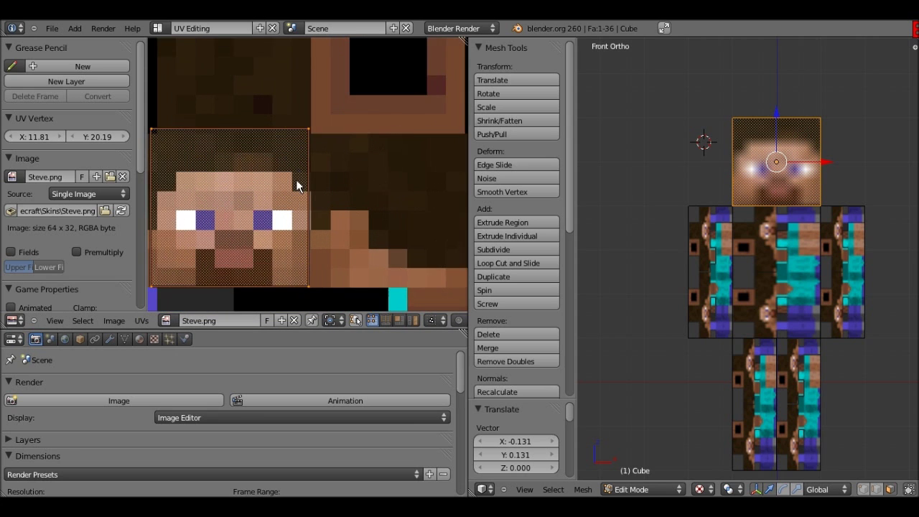
scroll(351, 117, "down", 1)
key("s")
left_click(354, 117)
key("g")
left_click(356, 119)
key("s")
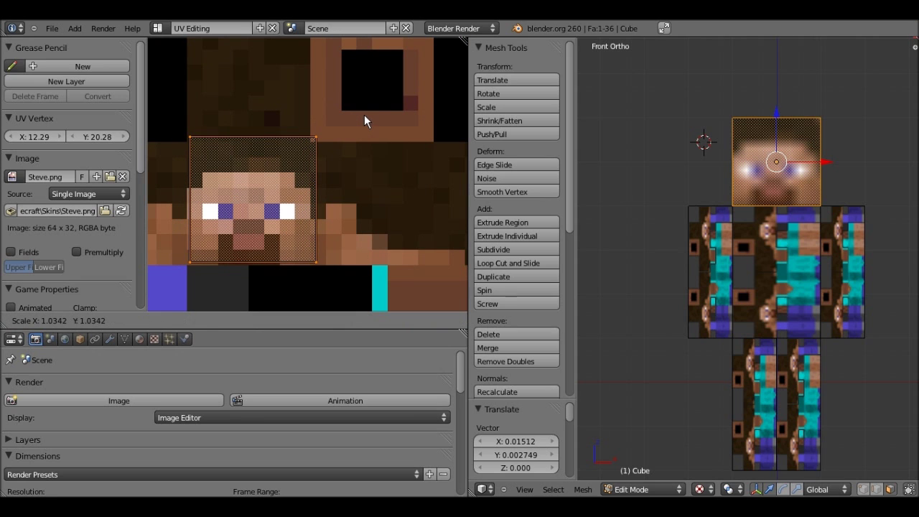
left_click(355, 117)
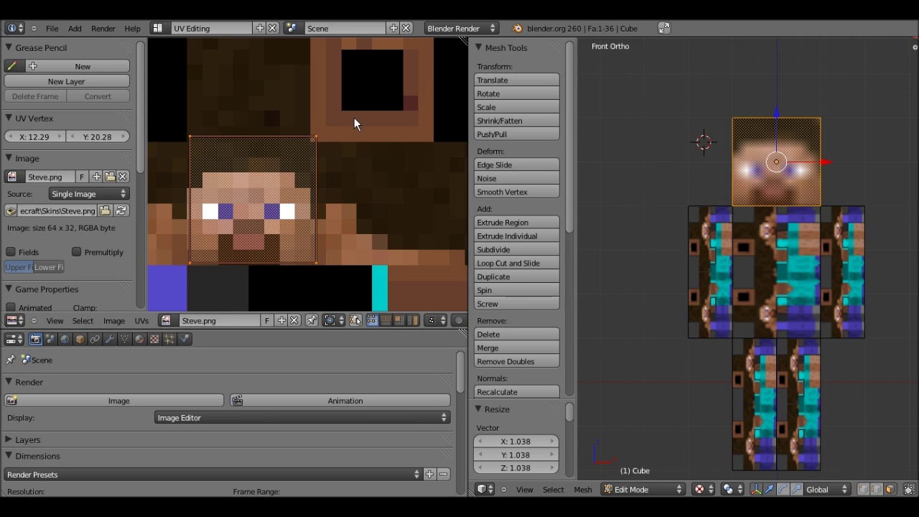
key("shift+s")
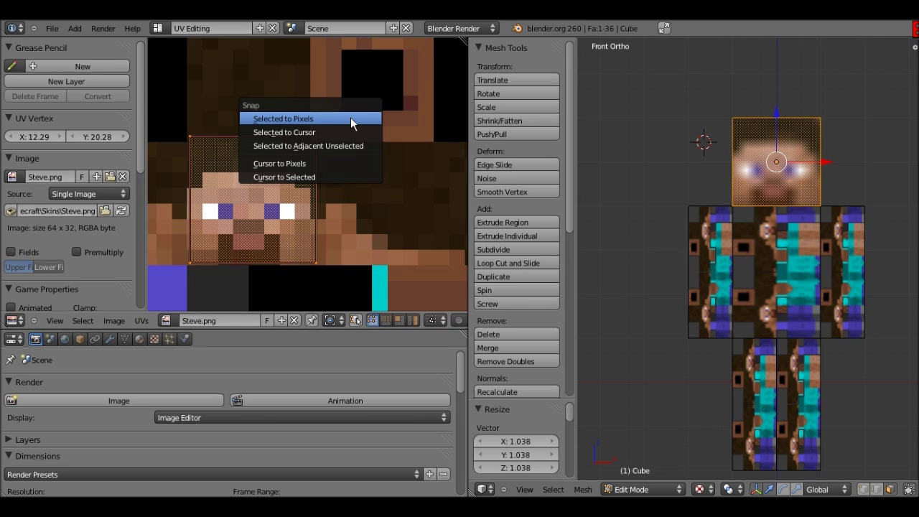
left_click(351, 119)
Step: Try rotating the UV square over the face texture, and undo the rotation
scroll(329, 202, "down", 3)
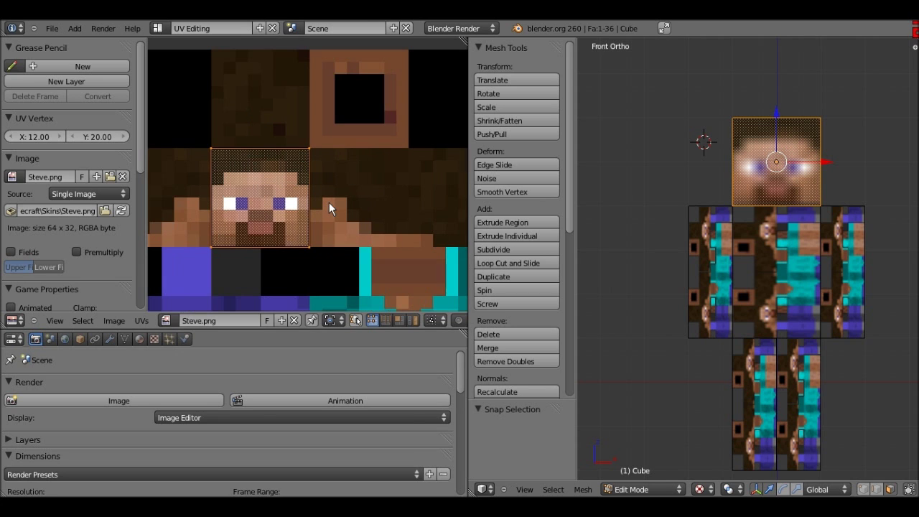
scroll(454, 115, "down", 1)
key("r")
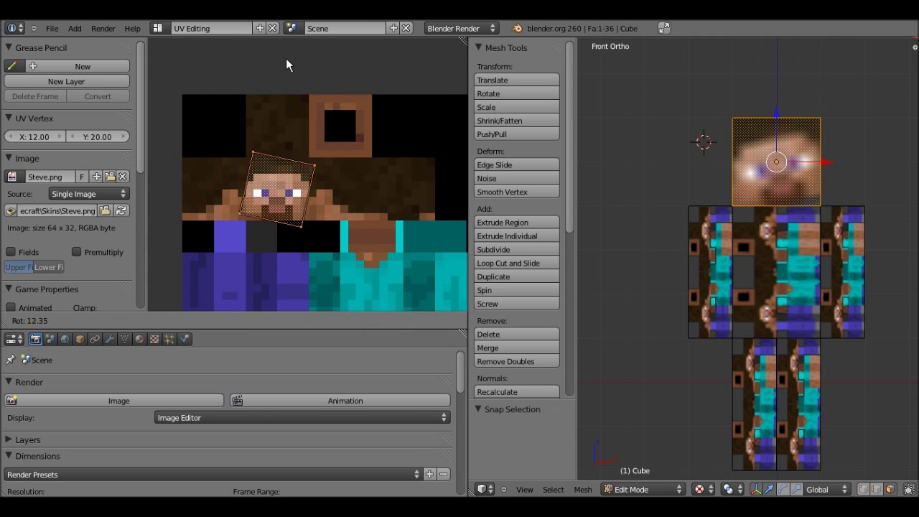
left_click(412, 77)
key("ctrl+z")
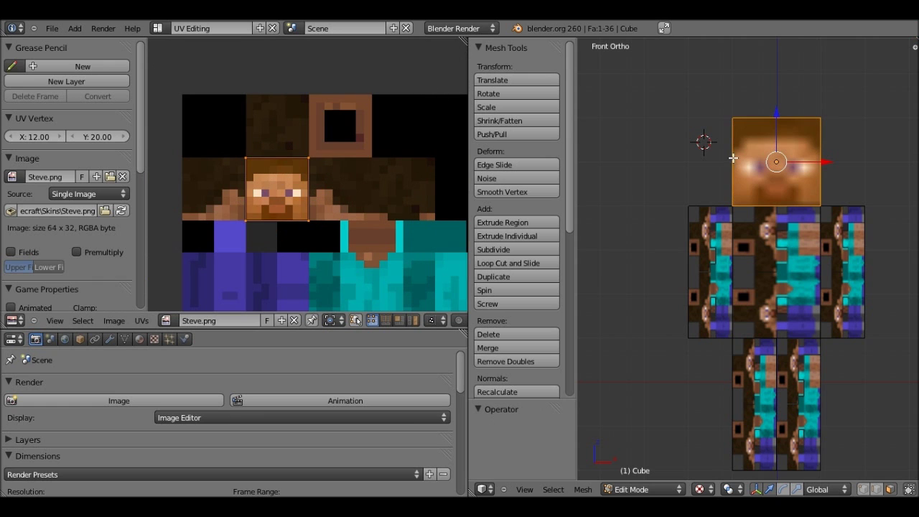
Step: Unwrap the head's side face that lies right of the face as seen from the front, and scale down all its UV vertices
middle_click_drag(732, 157, 781, 173)
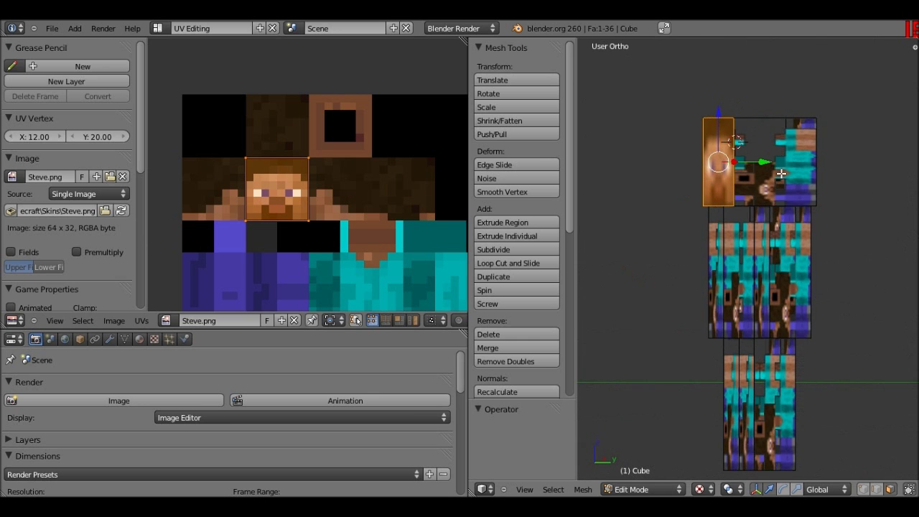
right_click(781, 173)
key("u")
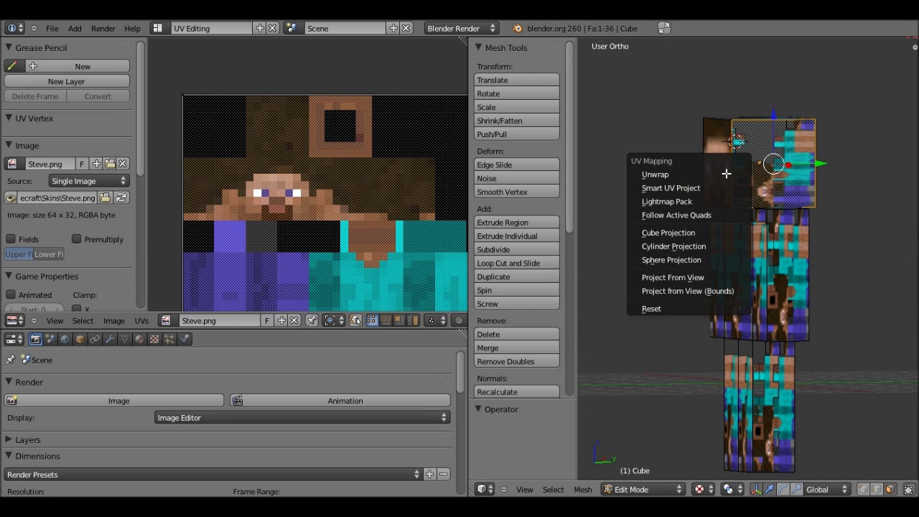
left_click(654, 174)
scroll(351, 101, "down", 4)
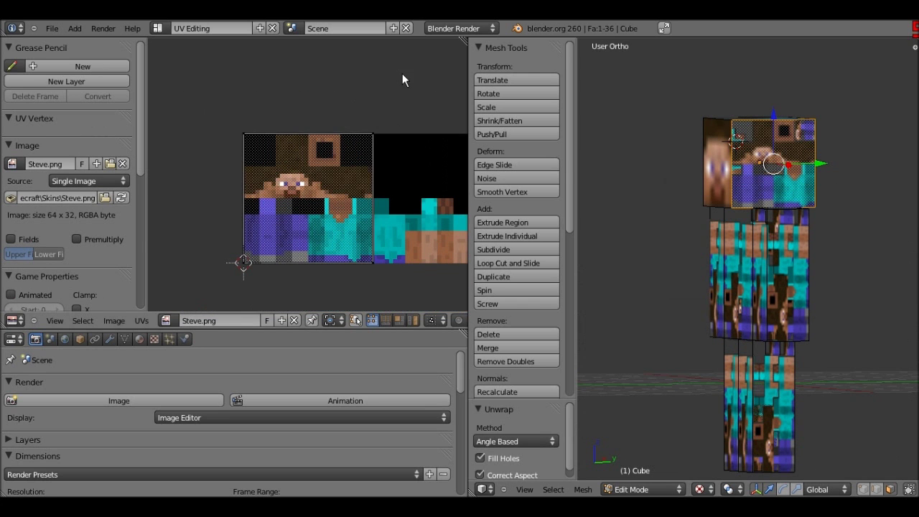
key("a")
key("s")
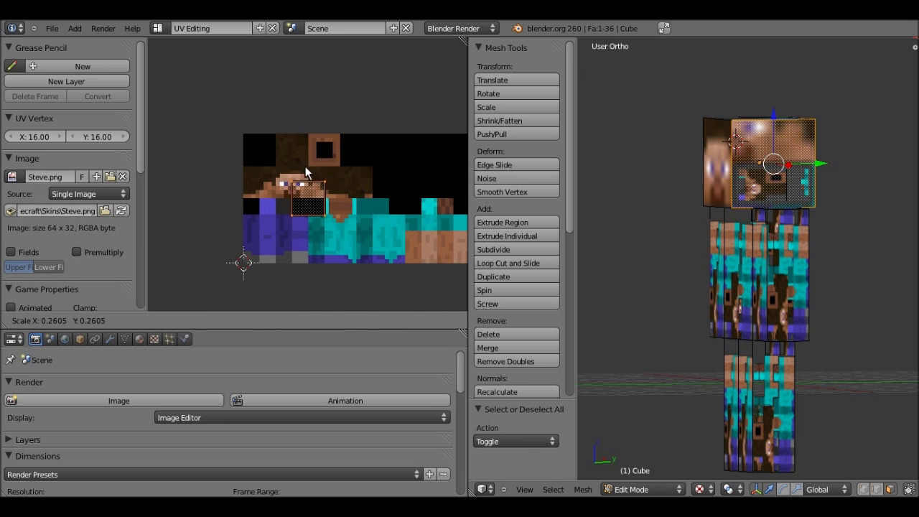
left_click(297, 181)
Step: Fit the UV square onto the head-side texture right of the face, scaling it by 1.21, and snap it to pixels
scroll(297, 181, "up", 3)
key("g")
left_click(319, 148)
type("s1.2")
key("Return")
key("shift+s")
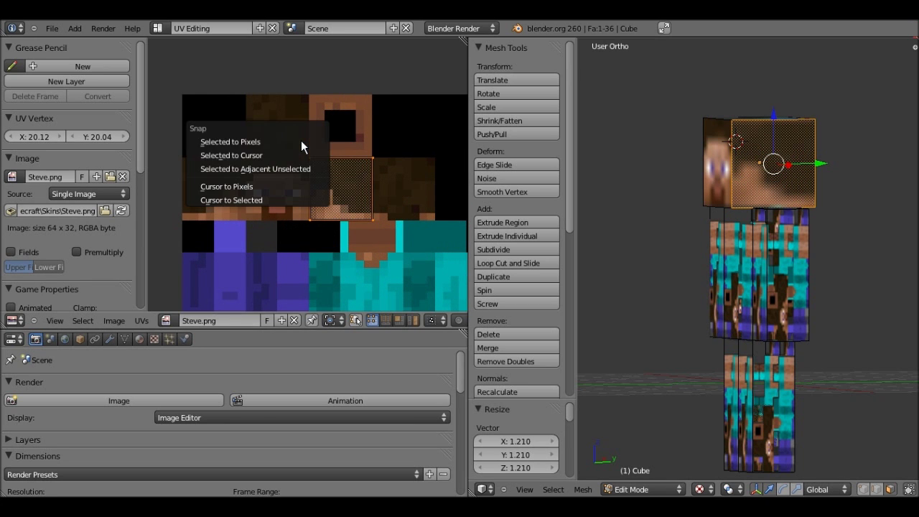
left_click(303, 141)
Step: Unwrap the head's opposite side face and scale all its UV vertices by 0.239
middle_click_drag(812, 225, 761, 165)
right_click(739, 169)
key("u")
left_click(615, 175)
scroll(440, 66, "down", 2)
key("a")
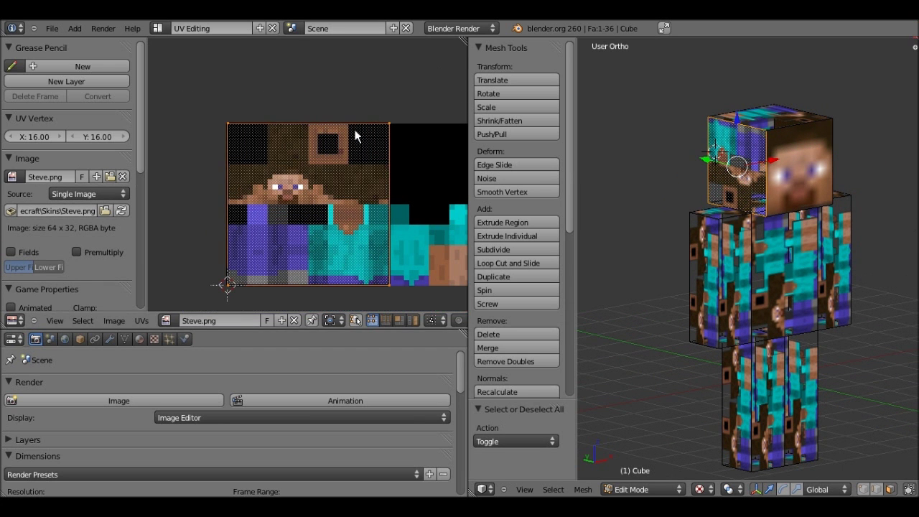
key("s")
left_click(319, 160)
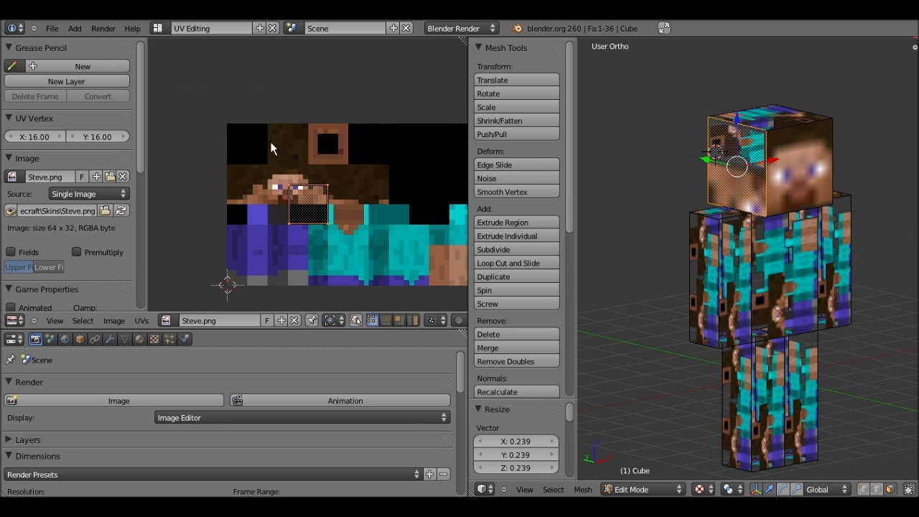
Step: Move the UV square over the face texture as an orientation guide and rotate it 180°
key("g")
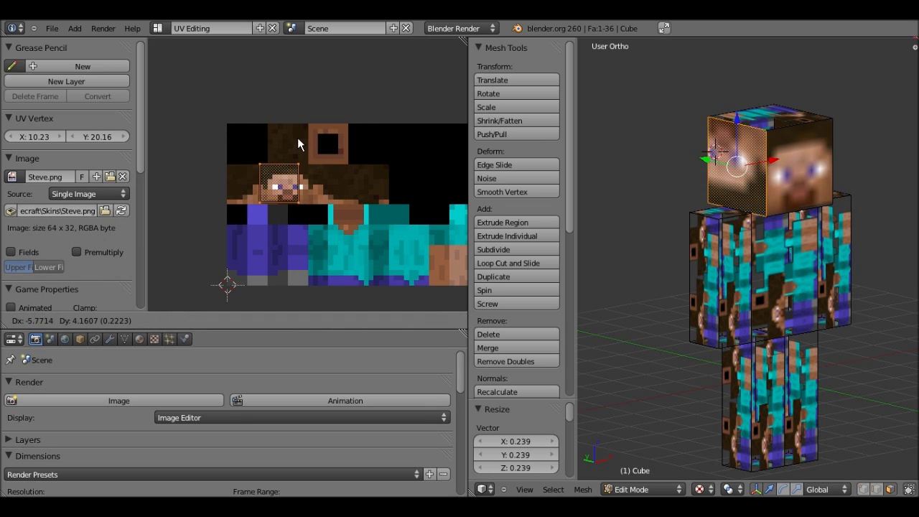
left_click(297, 136)
key("r")
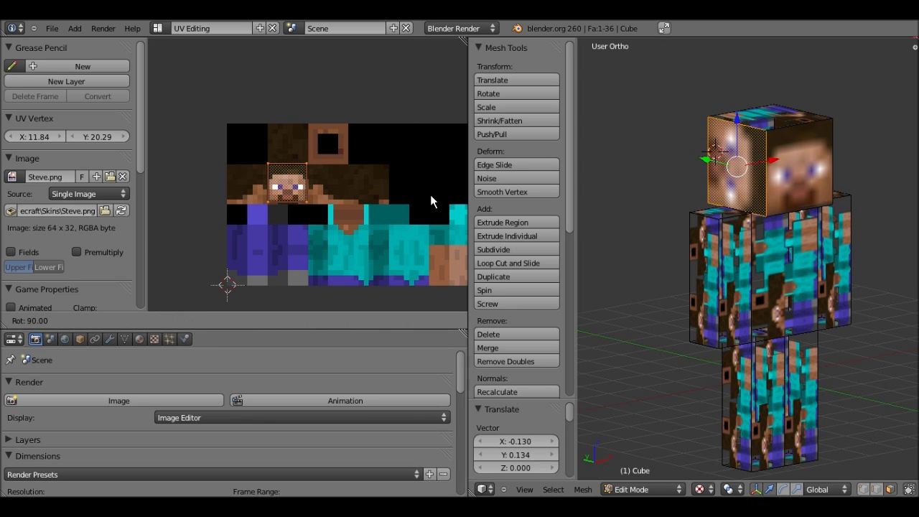
left_click(279, 248)
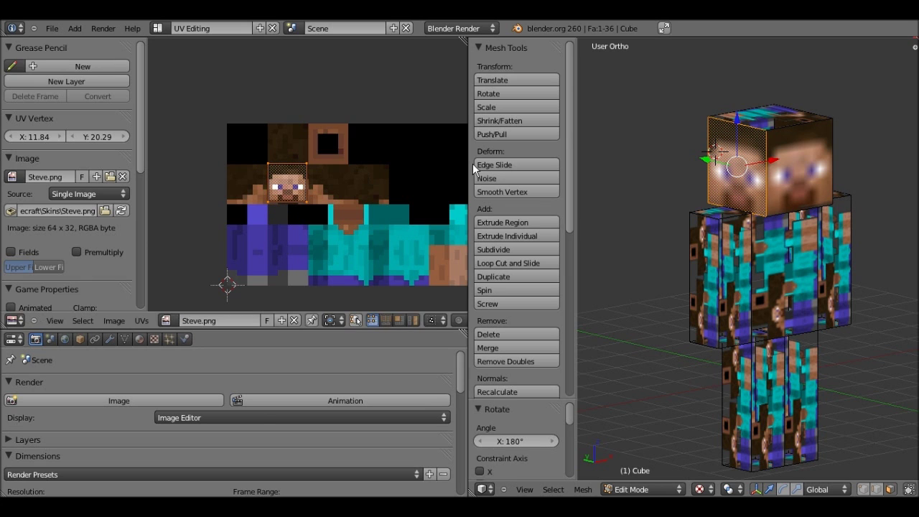
Step: Move the rotated UV square onto the head-side texture left of the face and snap it to pixels
key("g")
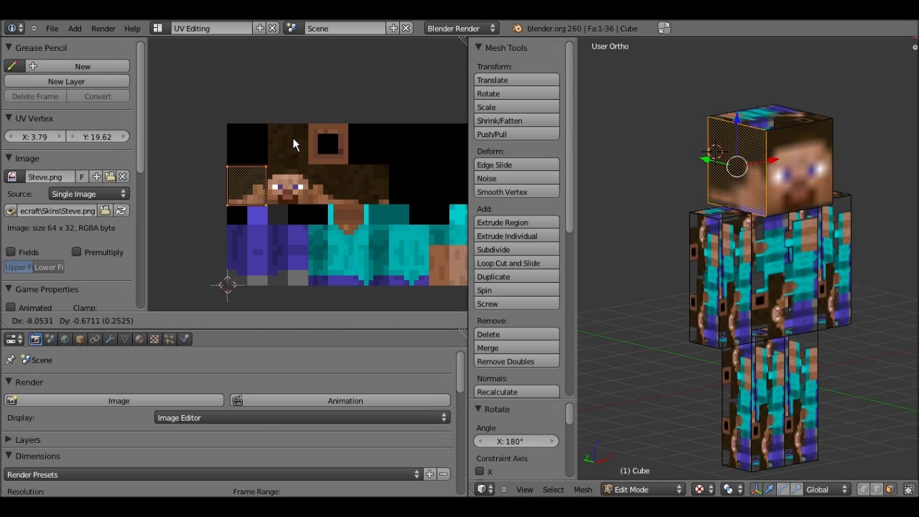
left_click(294, 137)
key("shift+s")
left_click(294, 136)
scroll(291, 167, "up", 4)
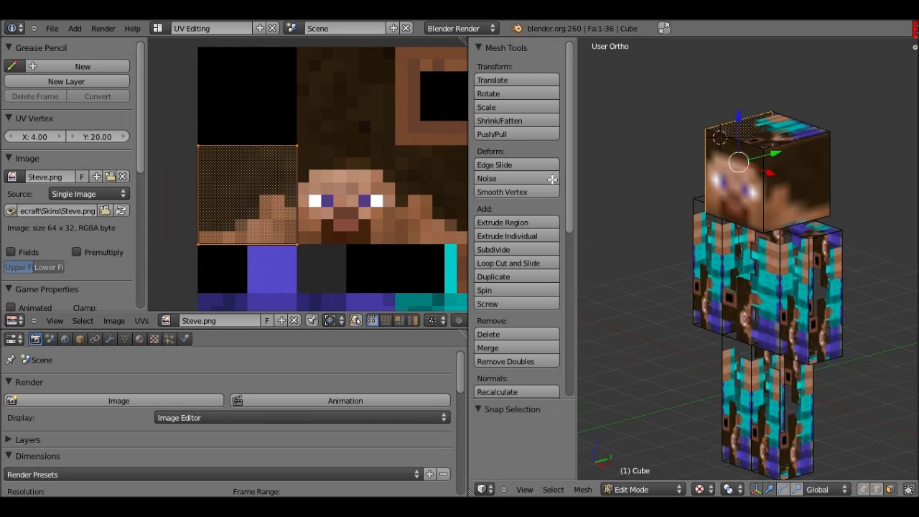
Step: Try enlarging the UV square of the first textured head side, and undo the scaling
right_click(761, 179)
scroll(348, 126, "down", 1)
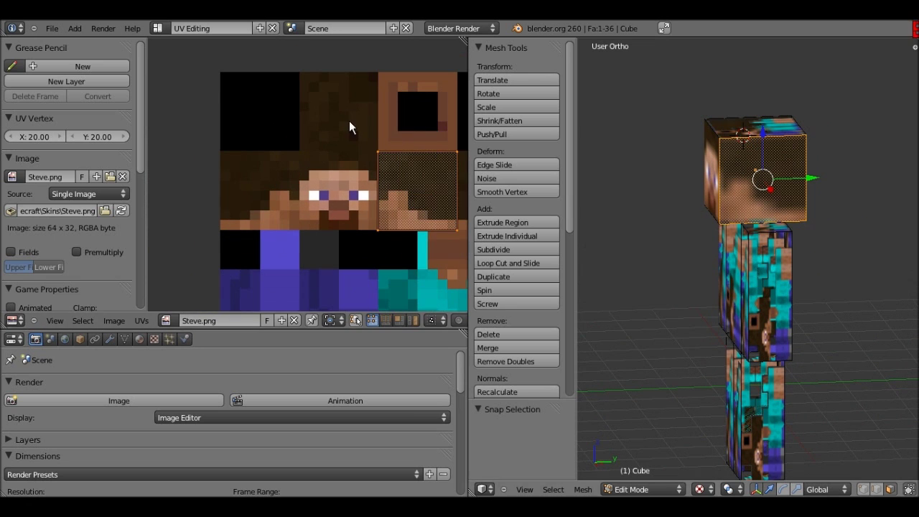
key("s")
left_click(154, 64)
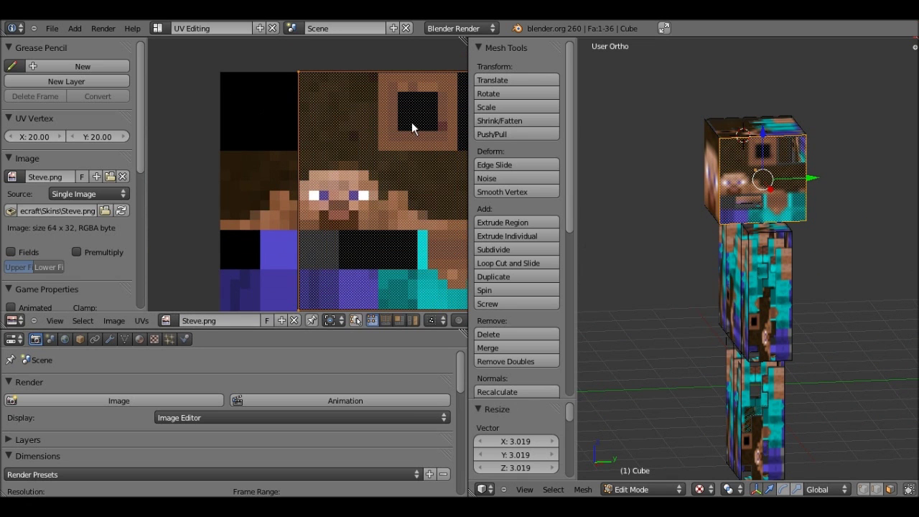
key("ctrl+z")
Step: Unwrap the head's top face and scale its UVs by 0.353
right_click(747, 136)
middle_click_drag(748, 135, 722, 147)
key("u")
left_click(722, 147)
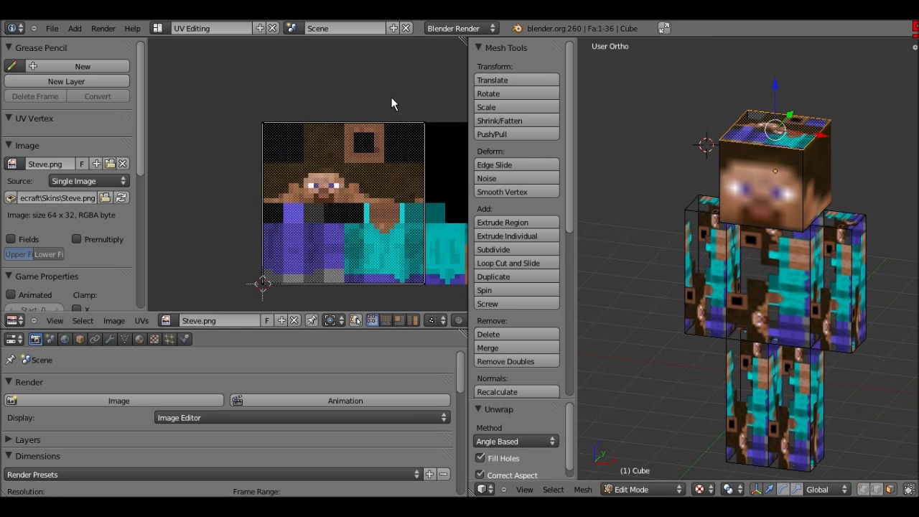
key("s")
left_click(339, 117)
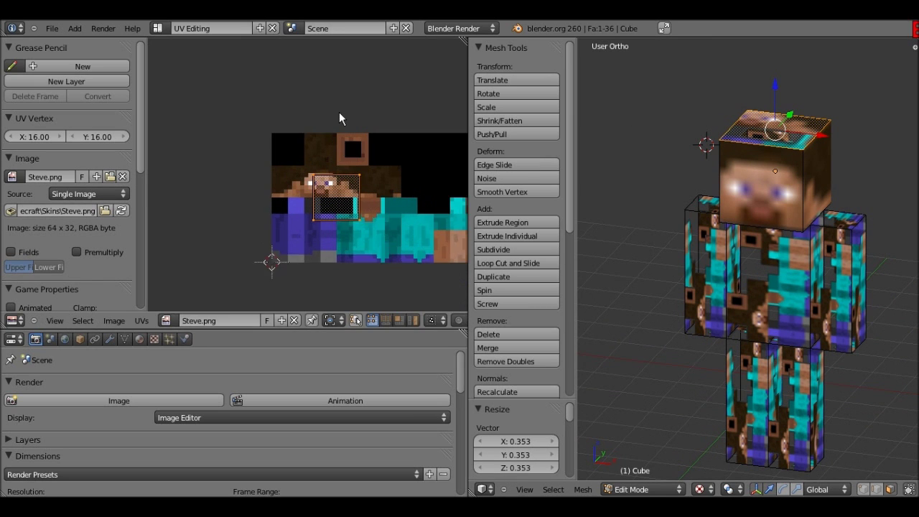
Step: Fit the top face's UV square onto the brown hair area above the face texture and snap it to pixels
scroll(339, 113, "up", 1)
key("g")
left_click(322, 88)
key("s")
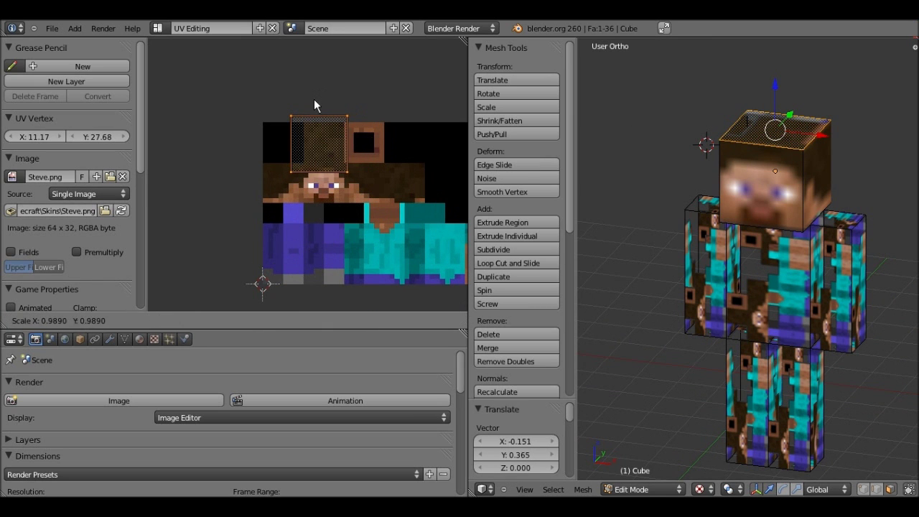
left_click(319, 99)
key("g")
left_click(319, 99)
key("shift+s")
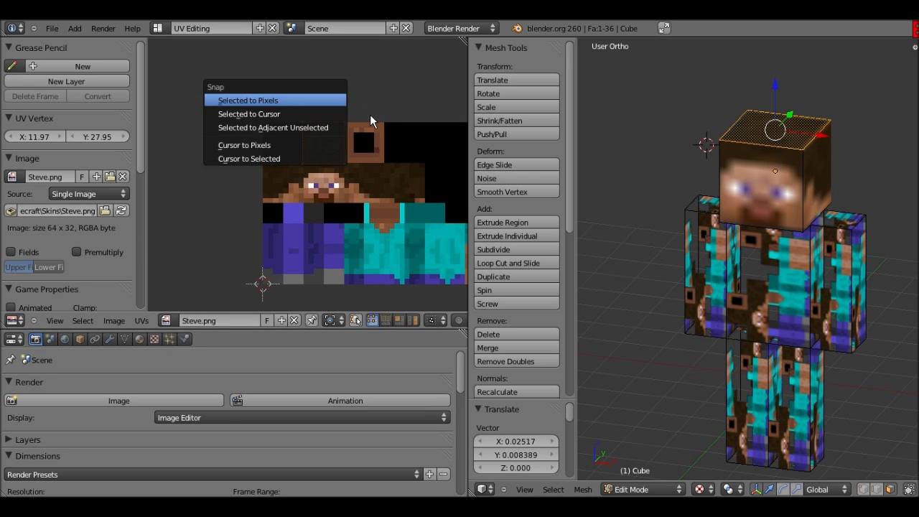
left_click(319, 100)
Step: Unwrap the head's back face and scale all its UV vertices by 0.358
middle_click_drag(337, 129, 329, 132)
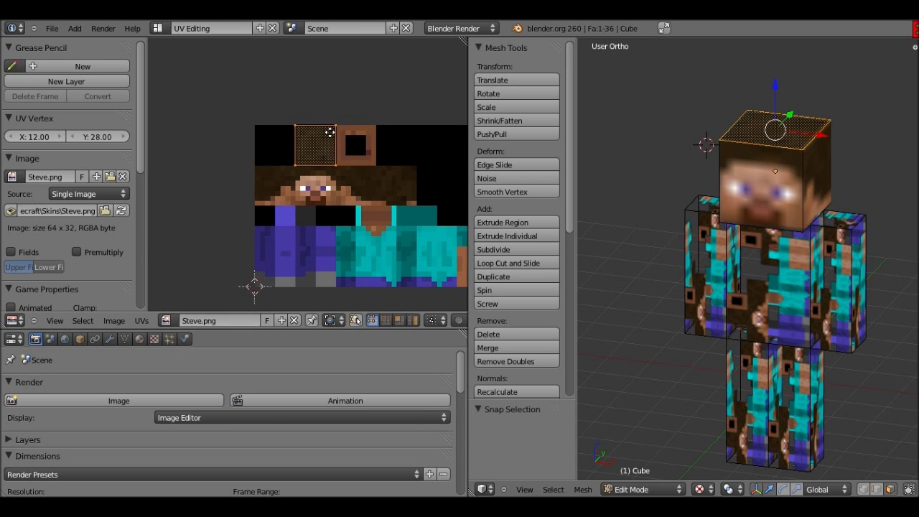
middle_click_drag(330, 132, 311, 135)
middle_click_drag(674, 180, 756, 178)
middle_click_drag(757, 177, 737, 174)
right_click(738, 175)
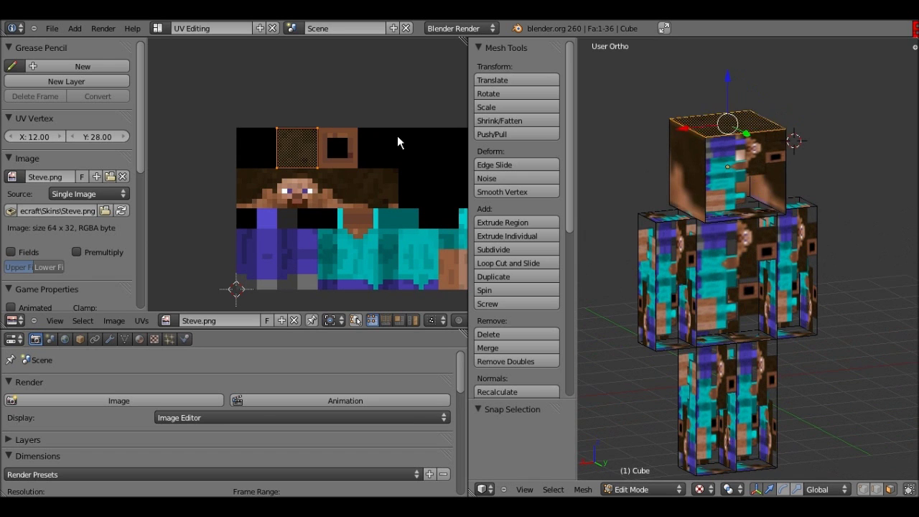
middle_click_drag(382, 130, 314, 79)
scroll(346, 99, "down", 2)
middle_click_drag(320, 116, 366, 146)
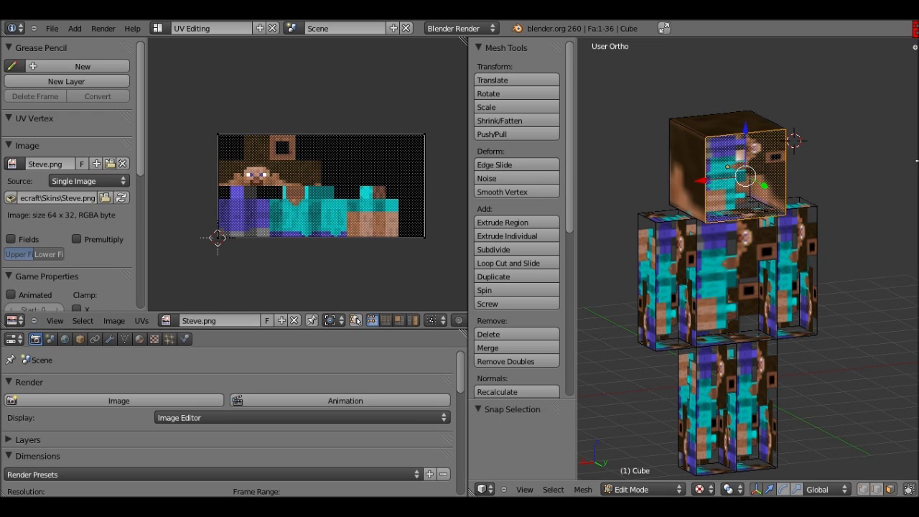
key("u")
left_click(747, 154)
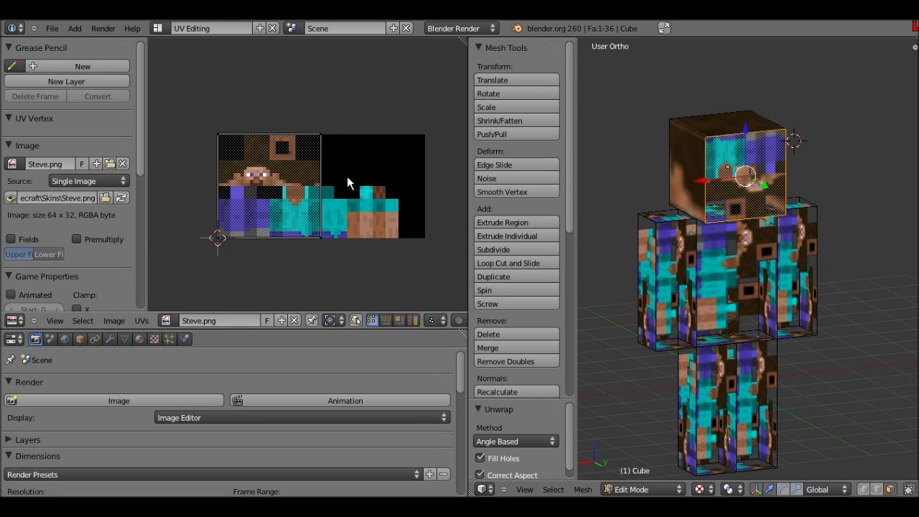
key("s")
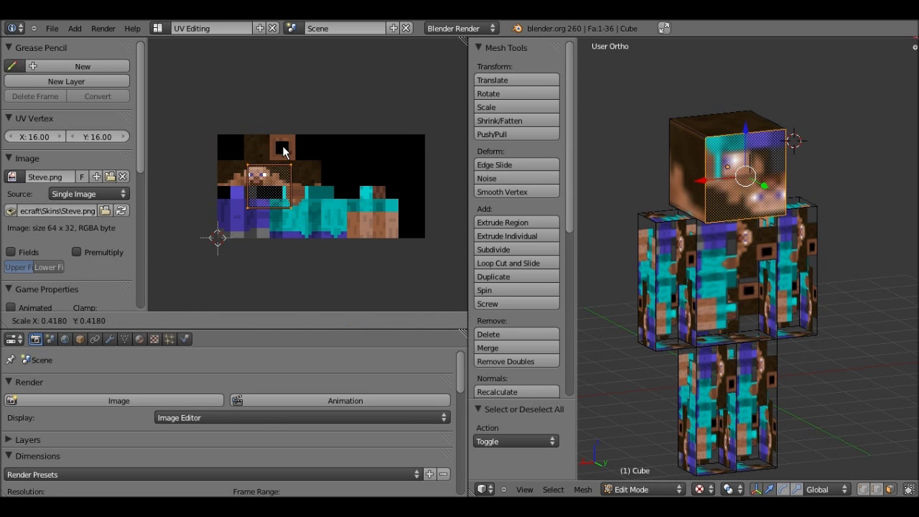
left_click(278, 155)
Step: Scale the back face's UV square by 0.734 and move it toward the back-of-head texture
scroll(278, 159, "up", 1)
scroll(275, 158, "up", 1)
middle_click_drag(306, 150, 354, 186)
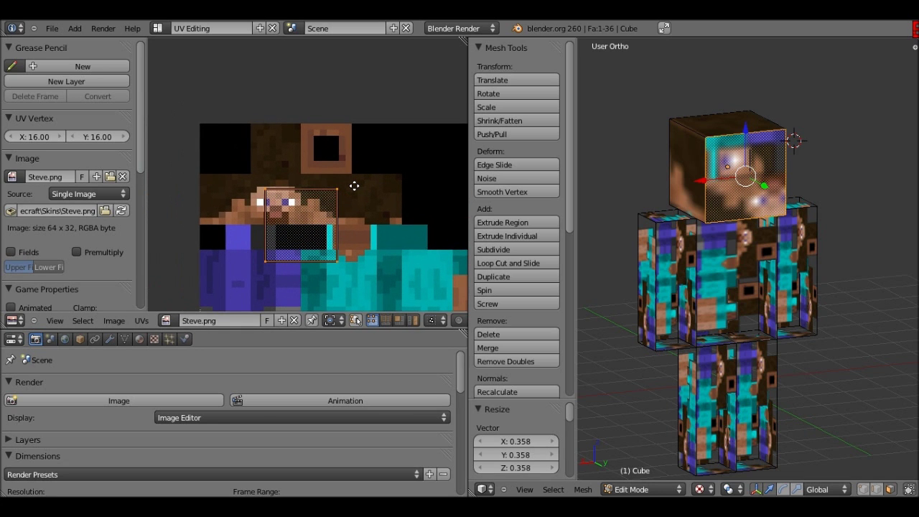
key("s")
left_click(357, 93)
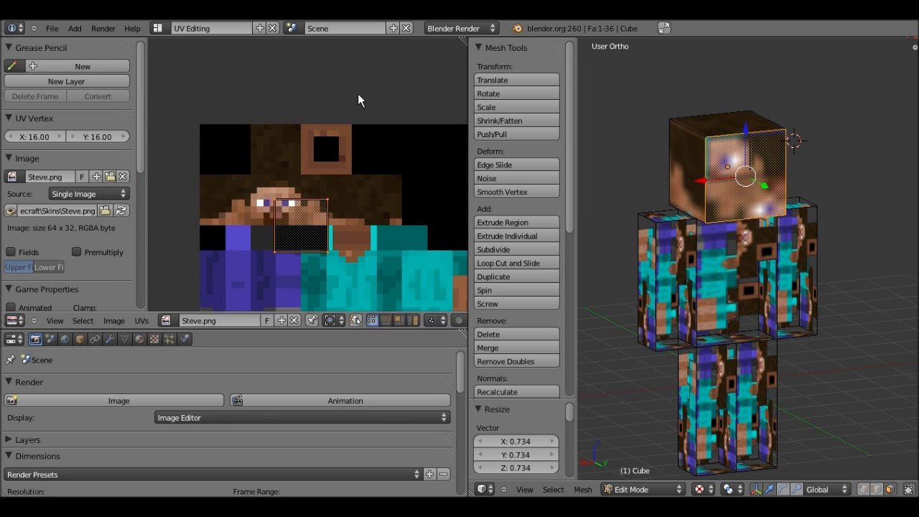
key("g")
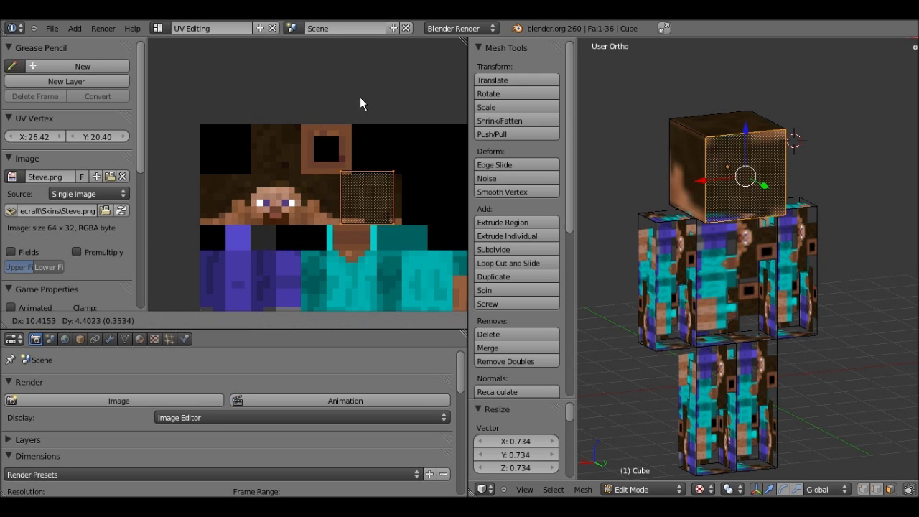
left_click(330, 116)
Step: Enlarge the back face's UV square to check its orientation, rotate it 180°, and shrink it again
key("s")
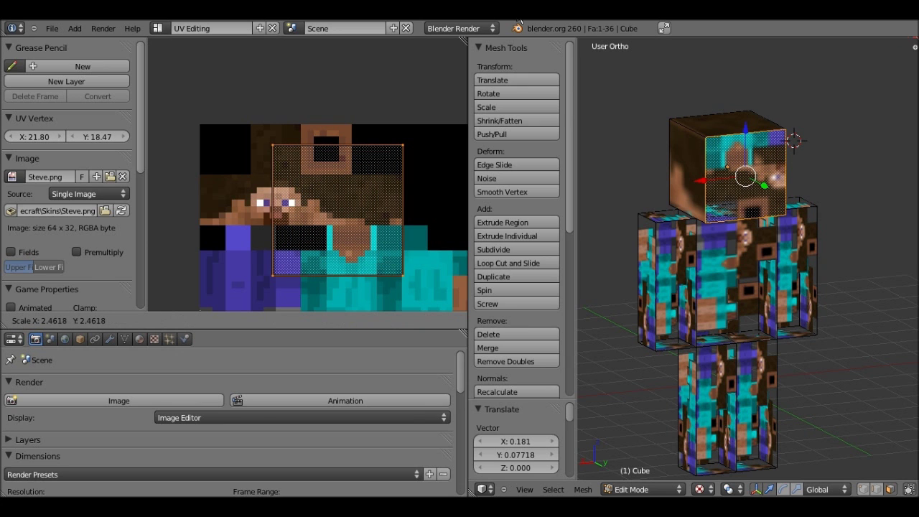
left_click(379, 65)
key("r")
type("180")
left_click(253, 166)
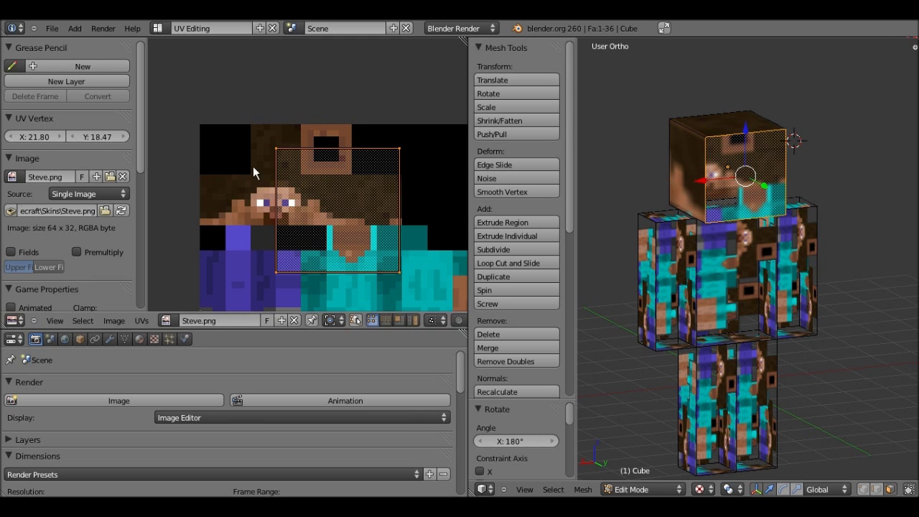
key("s")
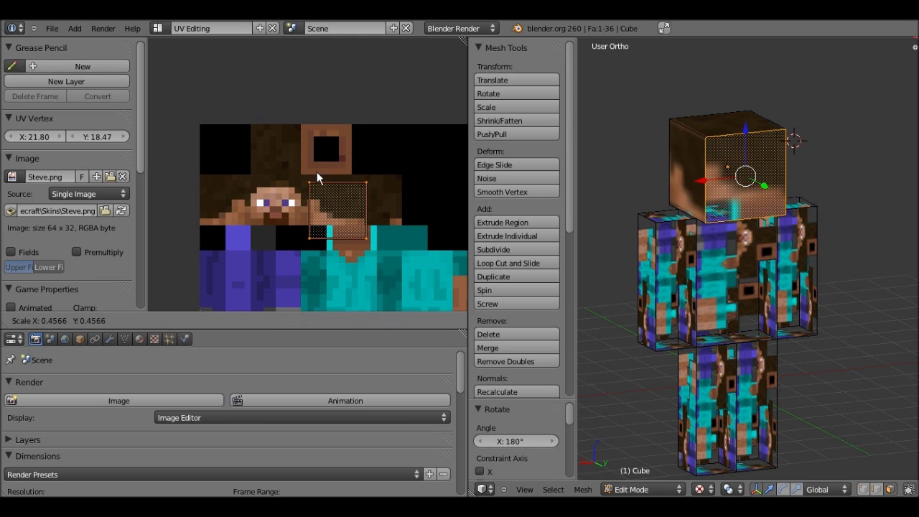
left_click(316, 172)
Step: Move the UV square onto the back-of-head texture, rotate it by 7.63°, and snap its vertices to pixels
key("g")
left_click(317, 168)
key("r")
left_click(317, 163)
key("g")
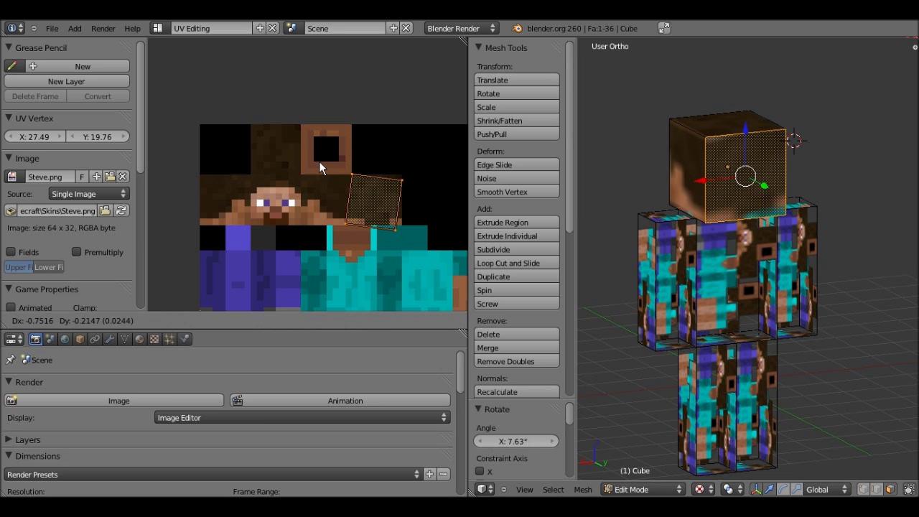
left_click(319, 163)
key("shift+s")
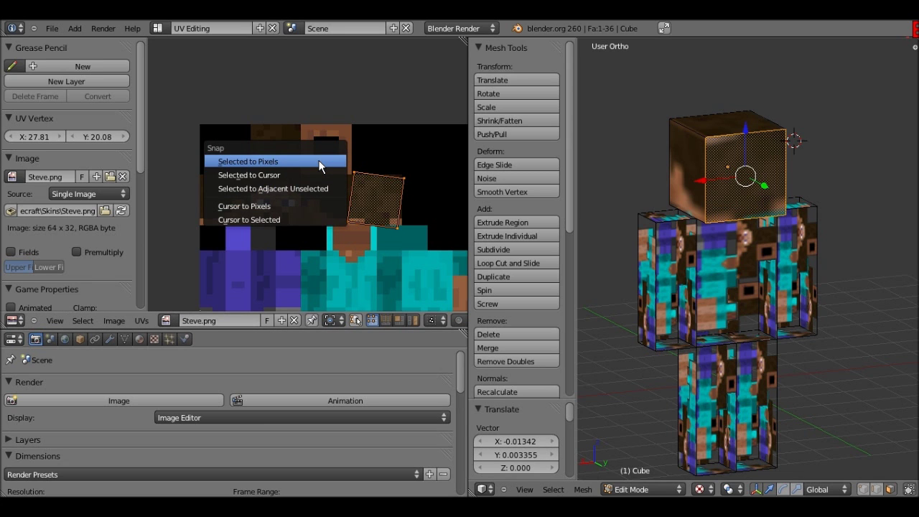
left_click(320, 163)
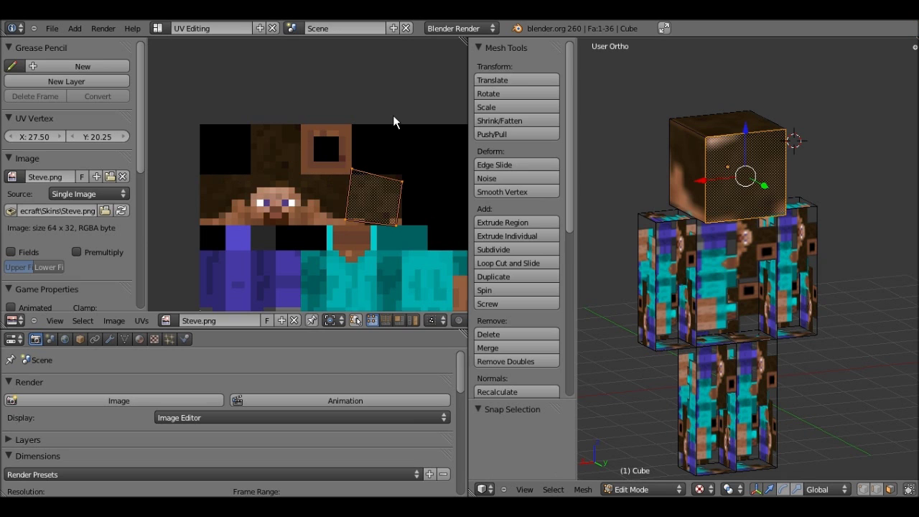
Step: Straighten the UV square by rotating it -12.195° and snapping it to pixels, and move its lower-right vertex onto the texture corner
key("r")
left_click(389, 112)
key("g")
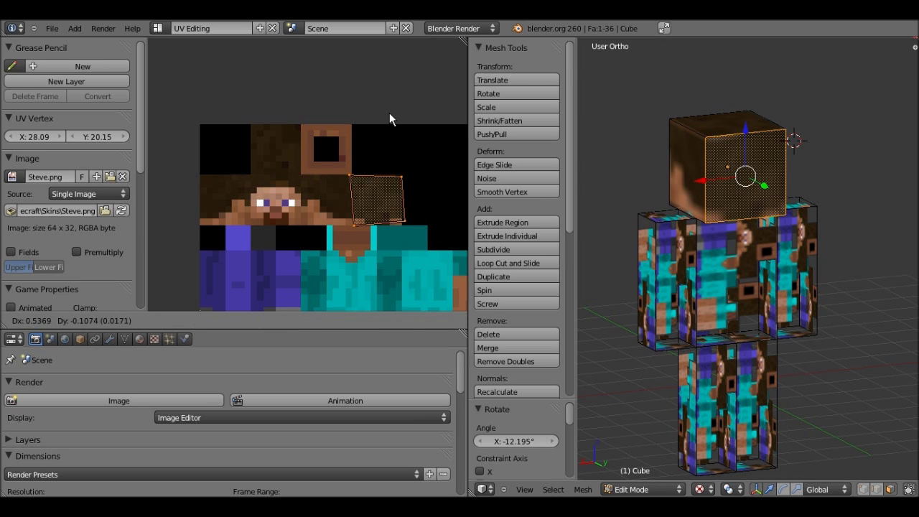
left_click(388, 114)
key("shift+s")
left_click(389, 114)
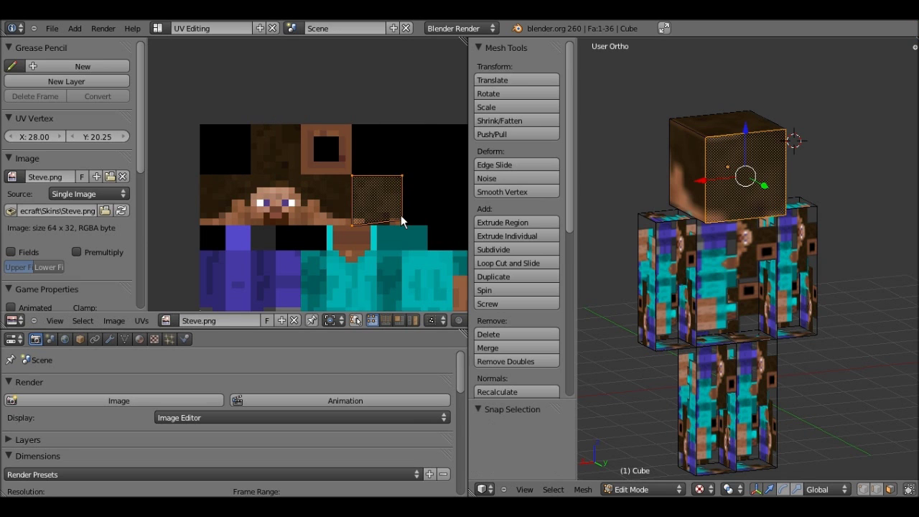
key("g")
left_click(420, 184)
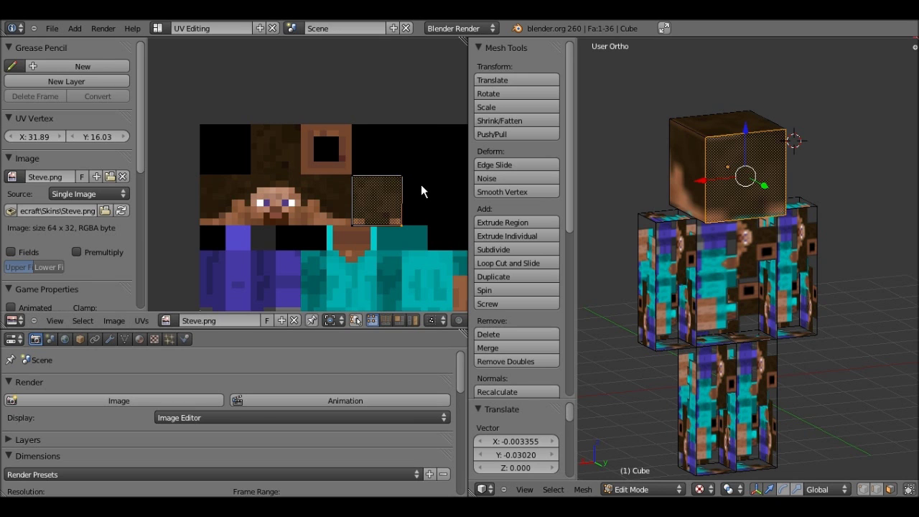
Step: Reposition the head back face's UV square on the back-of-head texture and snap it to pixels
key("shift+s")
left_click(422, 187)
key("g")
left_click(297, 143)
key("shift+s")
left_click(297, 144)
scroll(297, 144, "down", 2)
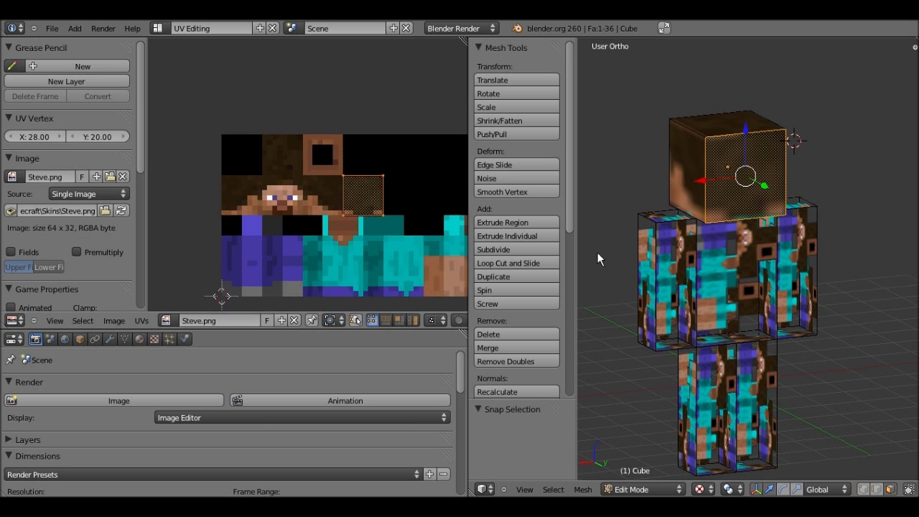
Step: Select only the underside face of the head and unwrap it
middle_click_drag(790, 187, 810, 168)
right_click(761, 194)
mouse_move(761, 194)
middle_mouse_down()
mouse_move(734, 211)
mouse_move(723, 162)
mouse_move(773, 198)
middle_mouse_up()
key("a")
key("a")
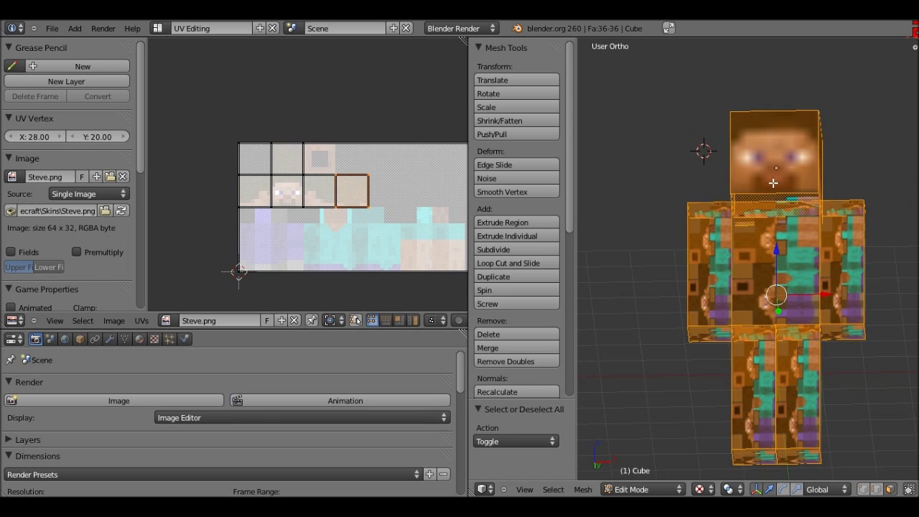
right_click(772, 198)
key("u")
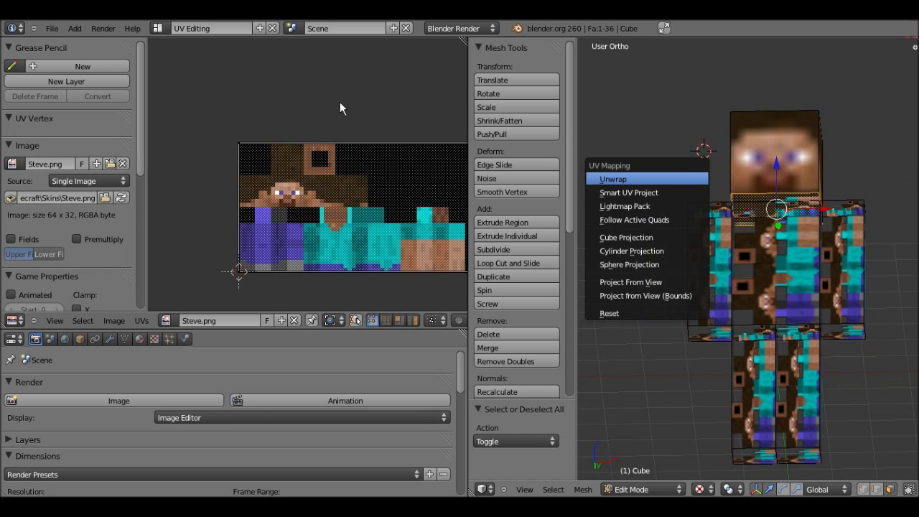
key("Return")
Step: Resize the underside's UV square, finishing with a 1.448 scale, and rotate it 90°
key("s")
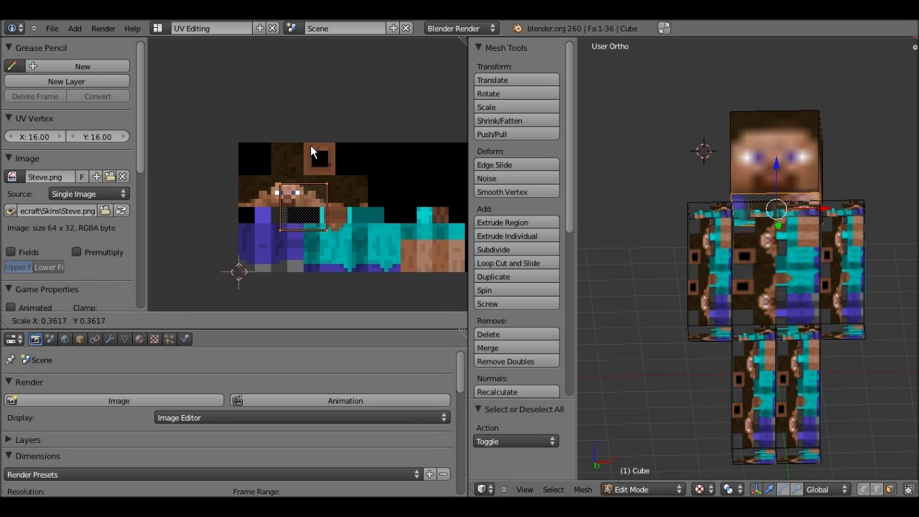
left_click(340, 112)
key("s")
key("4")
key("Return")
key("r")
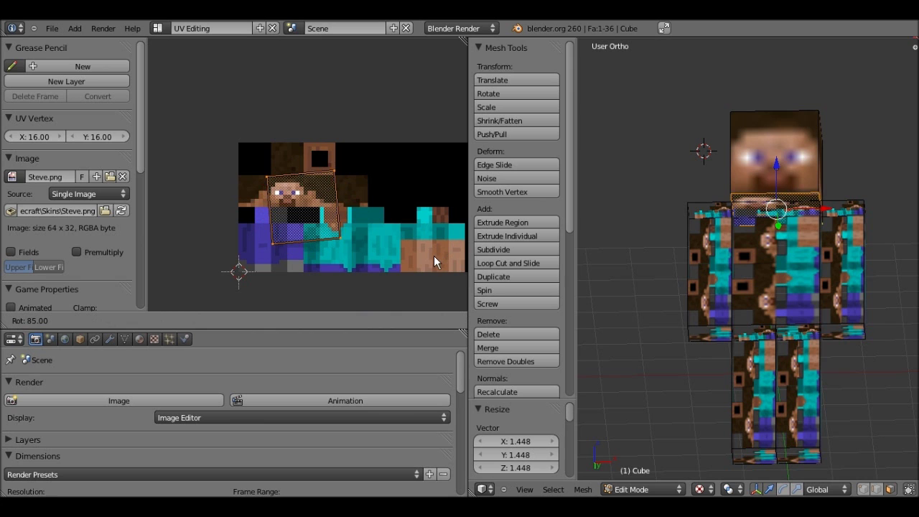
left_click(335, 84)
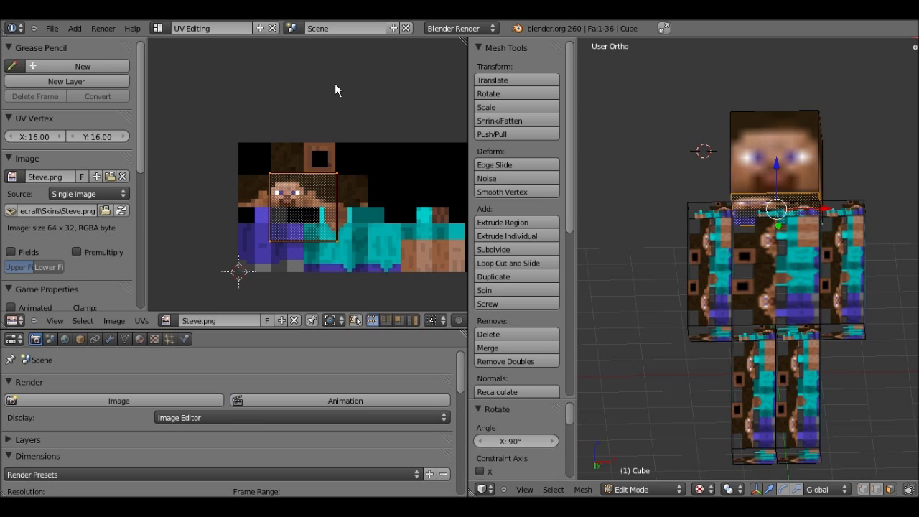
Step: Scale the underside's UV square by 0.484, fit it over the head-underside texture, and snap it to pixels
key("g")
left_click(331, 72)
scroll(331, 71, "up", 3)
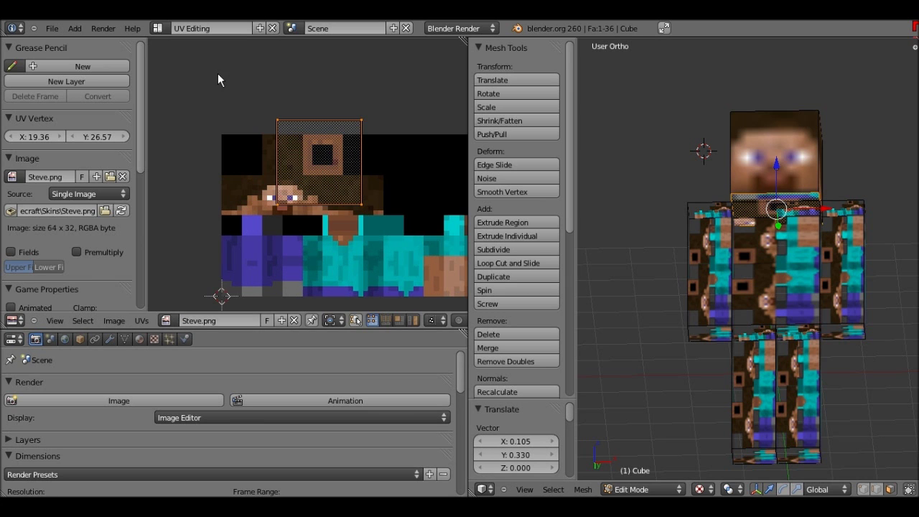
key("s")
left_click(275, 110)
key("g")
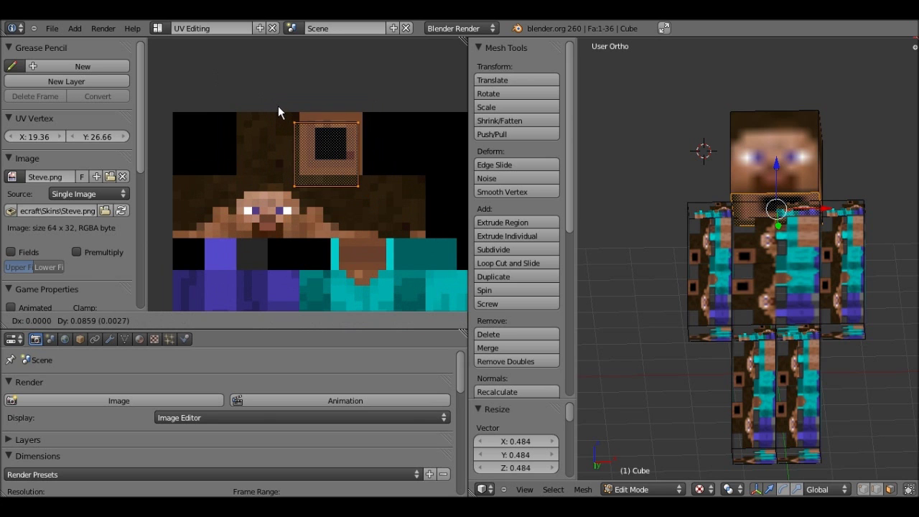
left_click(281, 99)
key("shift+s")
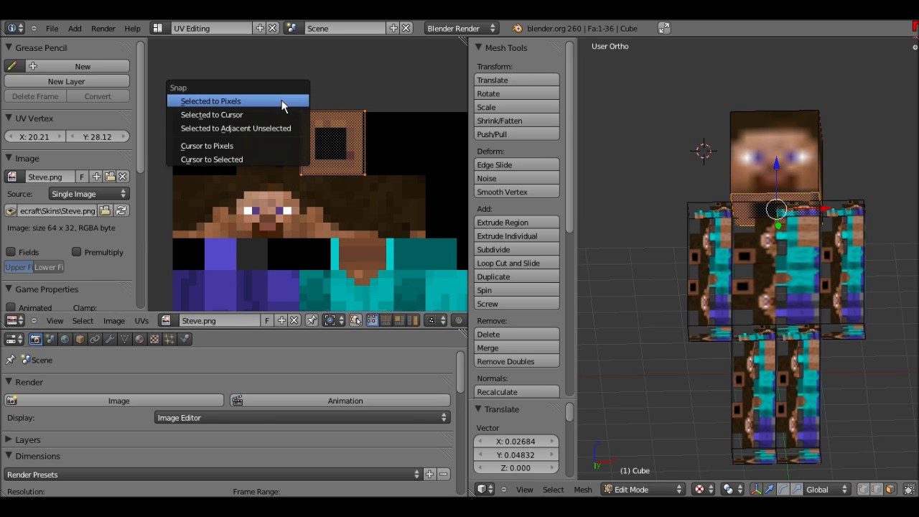
left_click(282, 99)
Step: Select the torso's front face in the front view and unwrap it
middle_click_drag(634, 220, 707, 381)
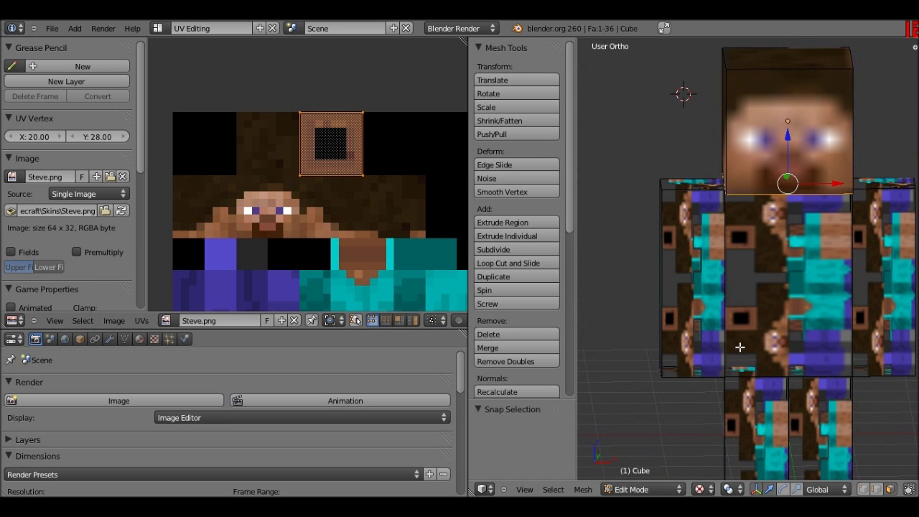
key("KP_1")
middle_click_drag(775, 262, 722, 177)
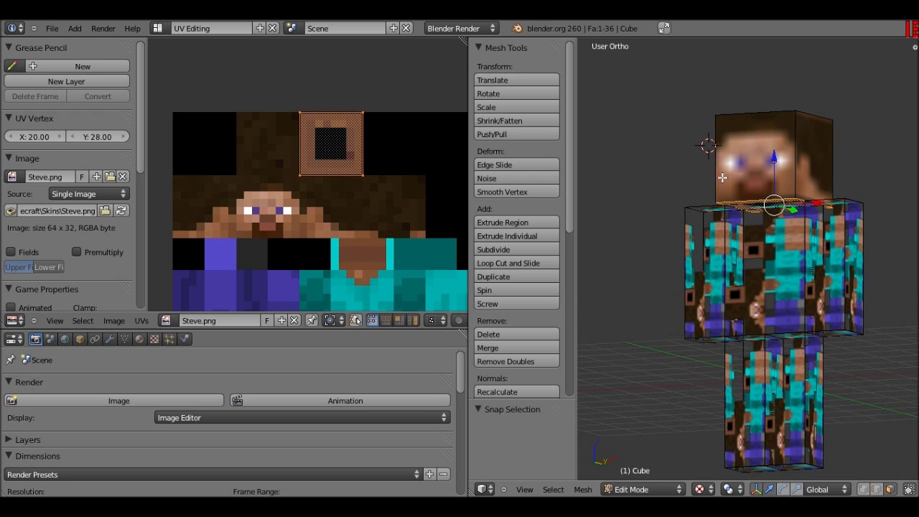
right_click(755, 165)
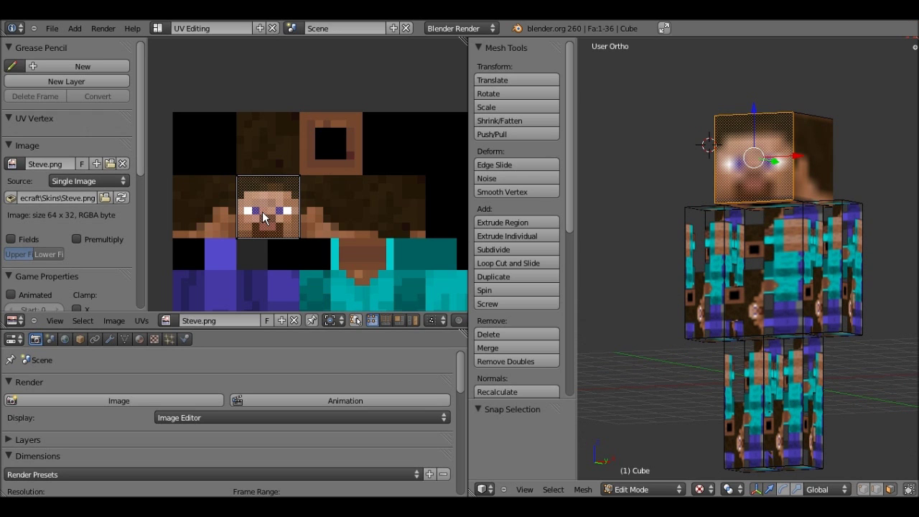
middle_click_drag(739, 244, 765, 261)
right_click(765, 260)
key("KP_1")
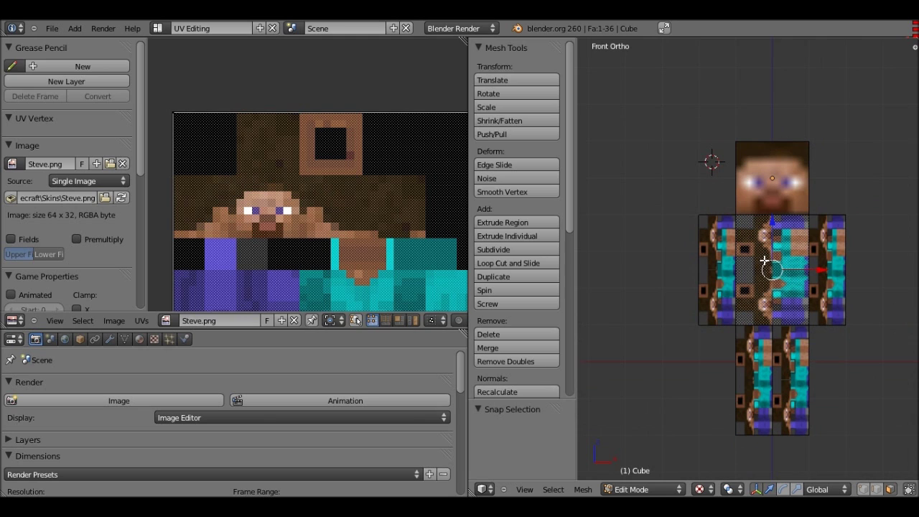
key("u")
left_click(760, 261)
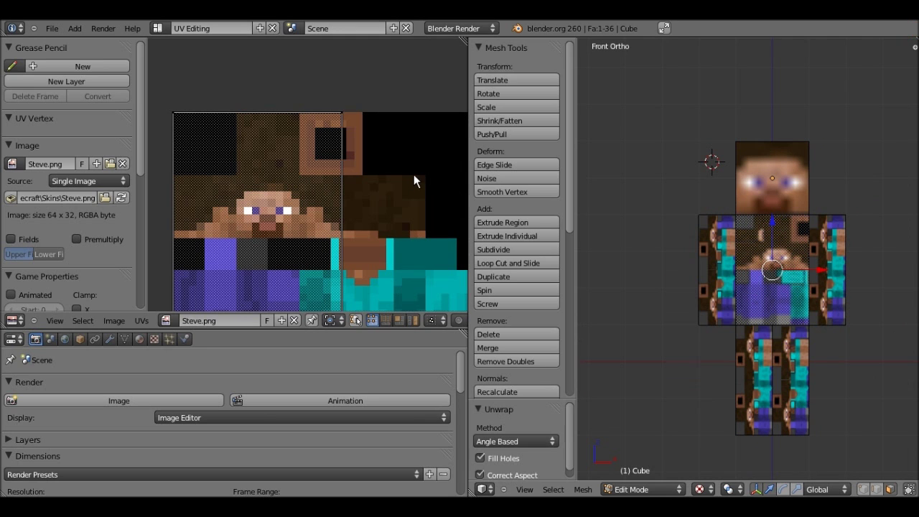
Step: Select all UVs of the torso's front face and scale them by 0.457
scroll(667, 203, "down", 1)
scroll(344, 142, "down", 1)
scroll(344, 141, "down", 2)
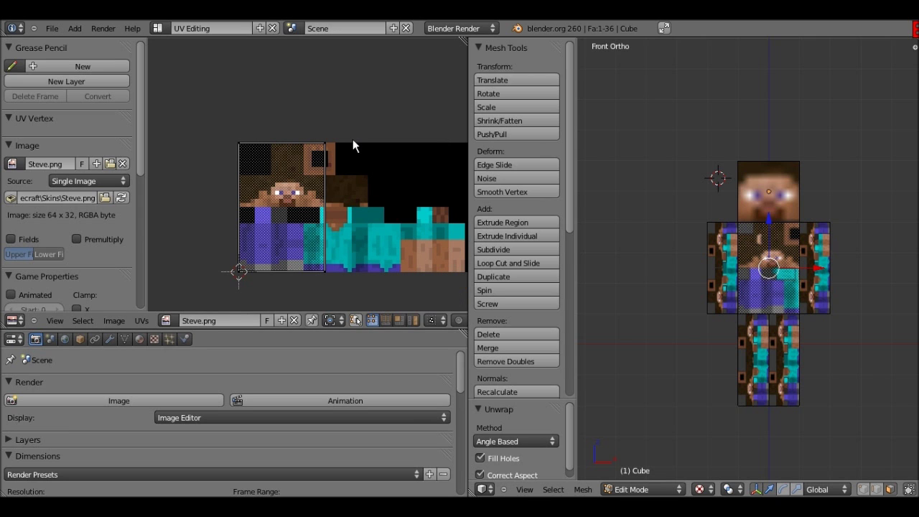
key("a")
key("s")
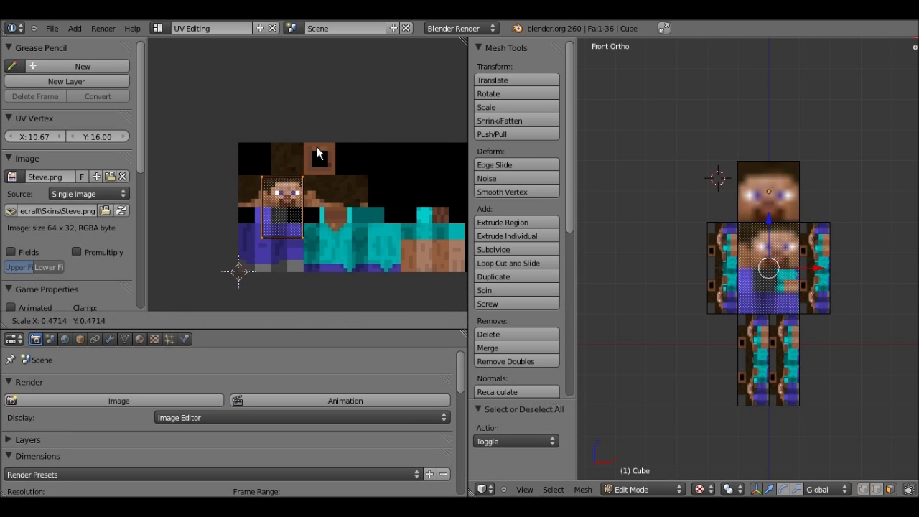
left_click(316, 146)
scroll(316, 146, "up", 2)
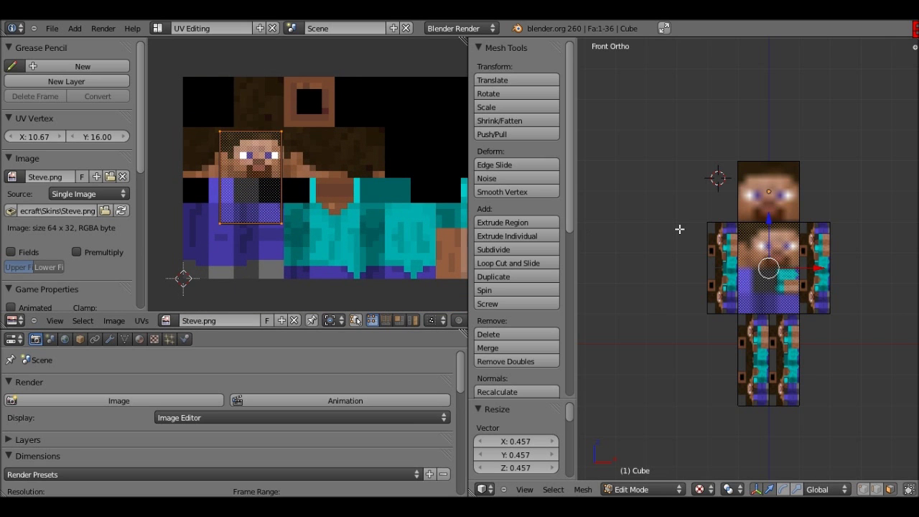
Step: Move the UV rectangle onto the shirt-front texture, scale it by 0.843, and snap it to pixels
key("g")
left_click(401, 153)
key("s")
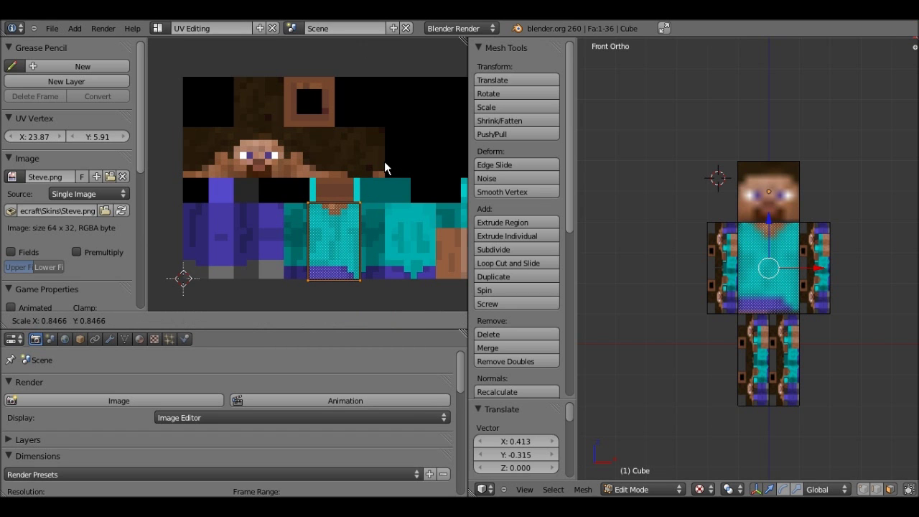
left_click(381, 164)
key("shift+s")
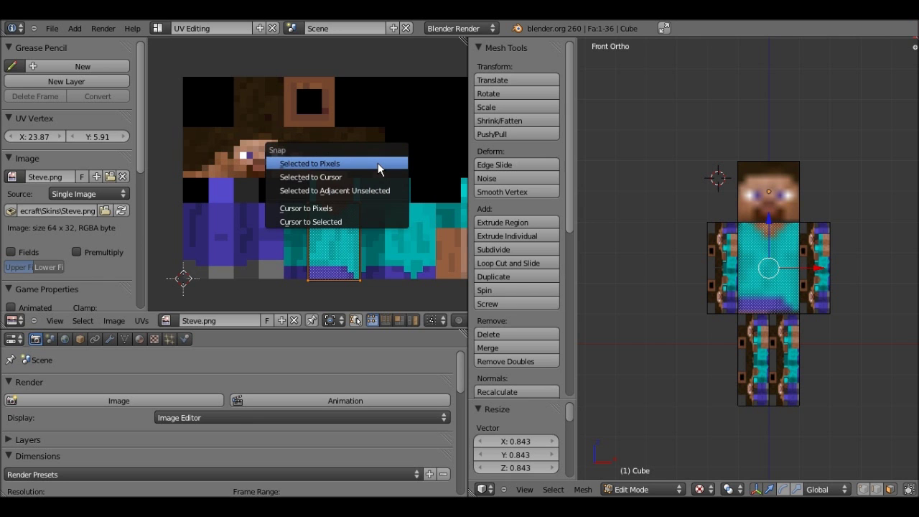
left_click(378, 164)
Step: Box-select the figure's left arm in the front view and move it outward, away from the torso
middle_click_drag(659, 266, 811, 287)
key("KP_1")
key("a")
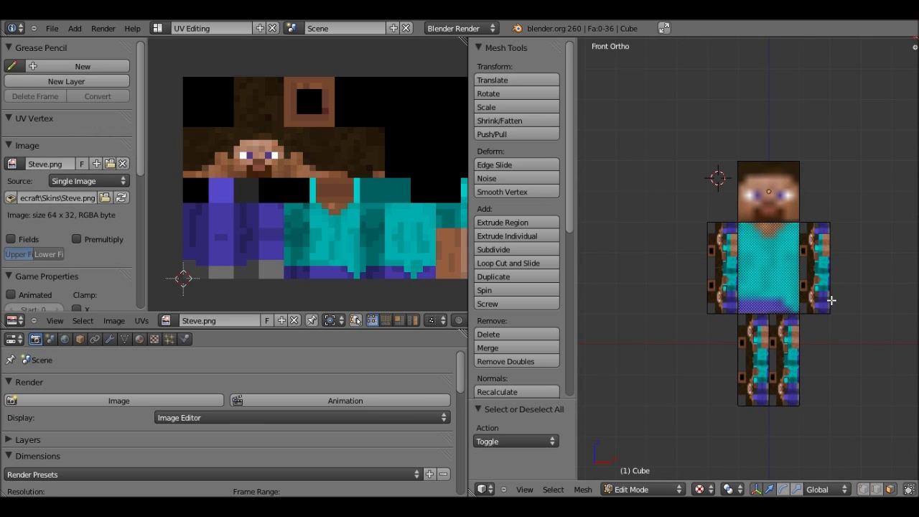
key("b")
left_click_drag(838, 336, 813, 209)
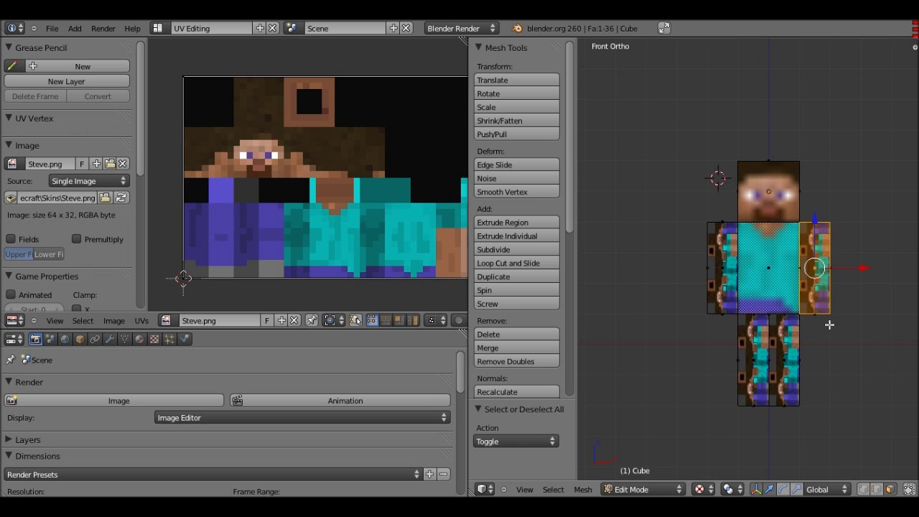
key("b")
left_click_drag(842, 330, 811, 191)
key("g")
left_click(861, 193)
Step: Box-select the figure's right arm and move it outward, away from the torso
key("a")
key("b")
left_click_drag(731, 327, 671, 178)
key("g")
left_click(732, 317)
Step: Box-select the figure's left leg and move it outward and down, away from the torso
key("a")
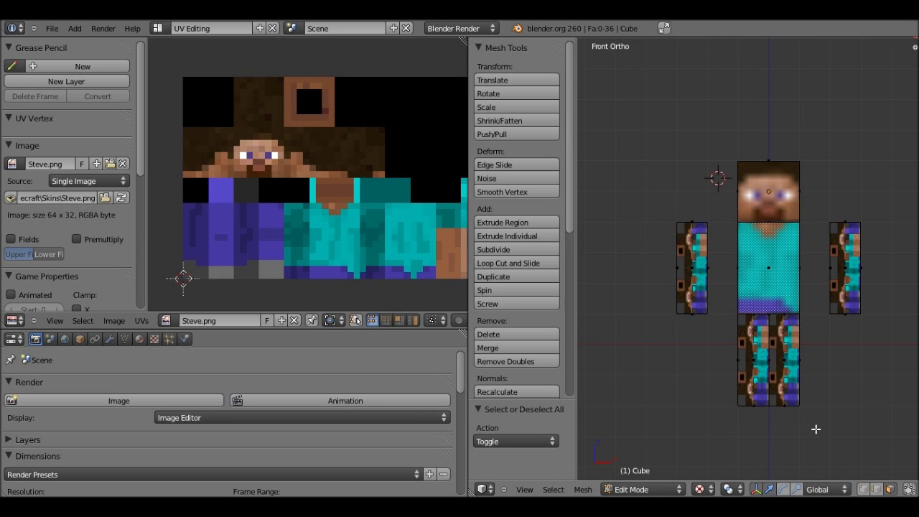
key("b")
left_click_drag(816, 429, 777, 330)
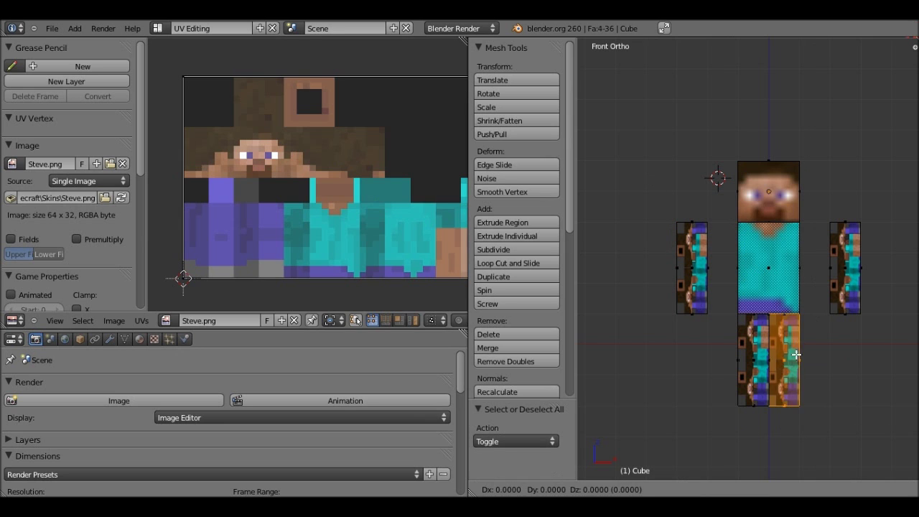
key("g")
left_click(797, 358)
Step: Box-select the figure's right leg and move it by -1 in X and -1 in Z
key("a")
key("b")
left_click_drag(770, 409, 717, 335)
key("g")
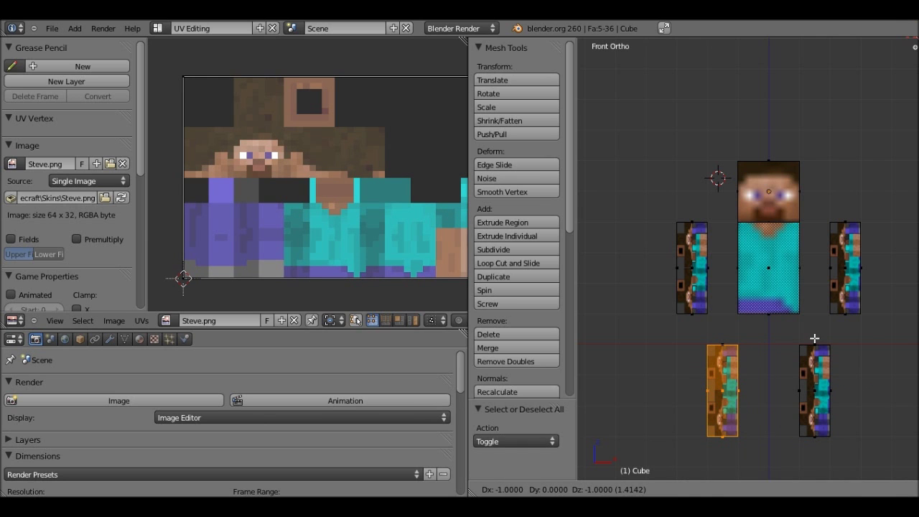
left_click(814, 338)
Step: Box-select the head and move it up, clear of the torso
key("a")
middle_click_drag(816, 267, 822, 290, "shift")
key("b")
left_click_drag(821, 241, 713, 136)
key("g")
right_click(823, 259)
Step: Select the torso's back face in Edit Mode and unwrap it
key("Tab")
middle_click_drag(822, 260, 730, 265)
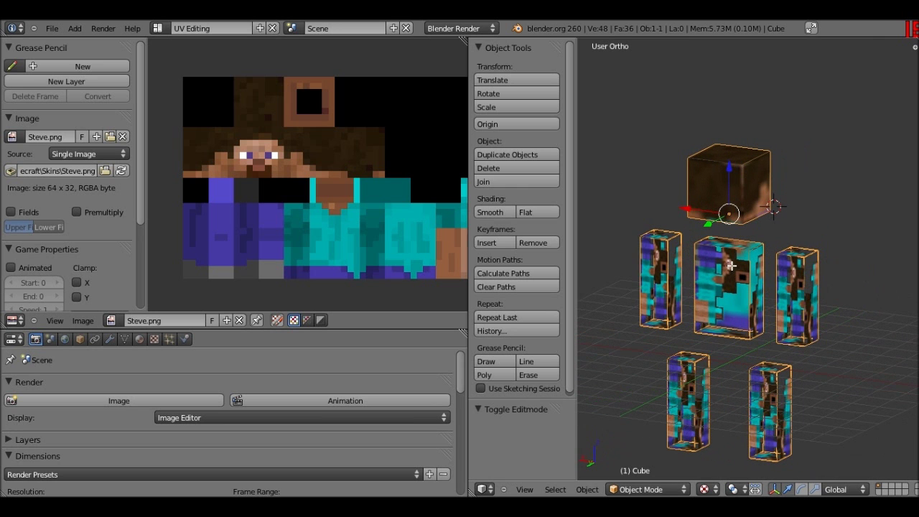
key("Tab")
right_click(727, 268)
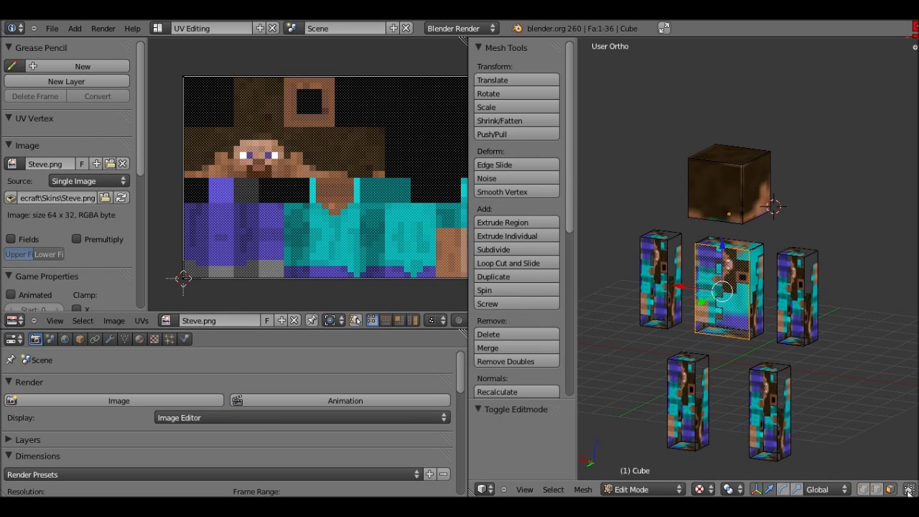
middle_click_drag(690, 317, 712, 287)
key("u")
left_click(710, 263)
Step: Scale the torso back face's UVs by 0.353 and move them by X 0.795, Y -0.322 onto the shirt-back texture
key("a")
key("s")
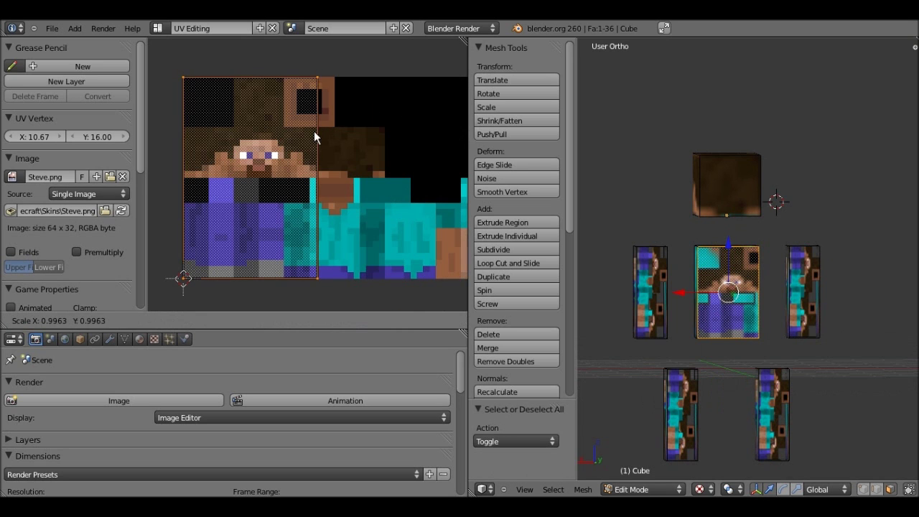
left_click(272, 160)
key("g")
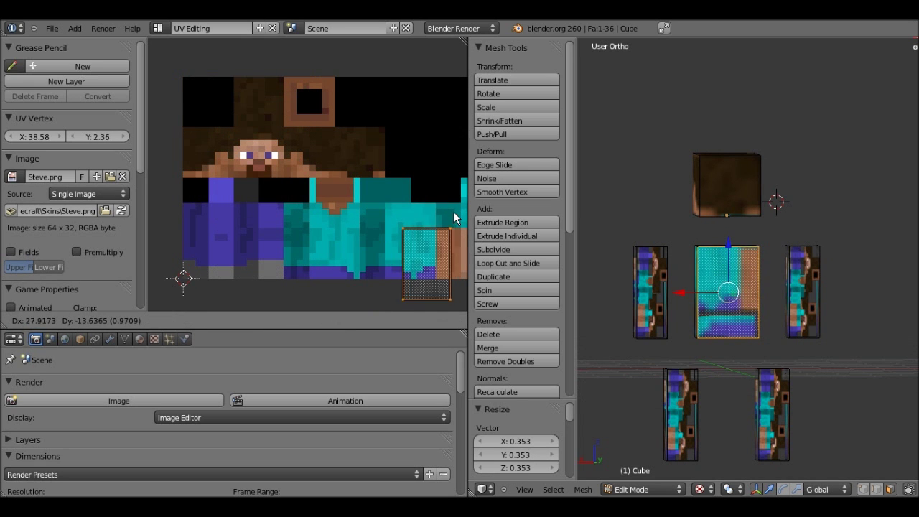
left_click(460, 213)
Step: Enlarge the UV rectangle to cover the shirt-back texture and snap it to pixels
key("s")
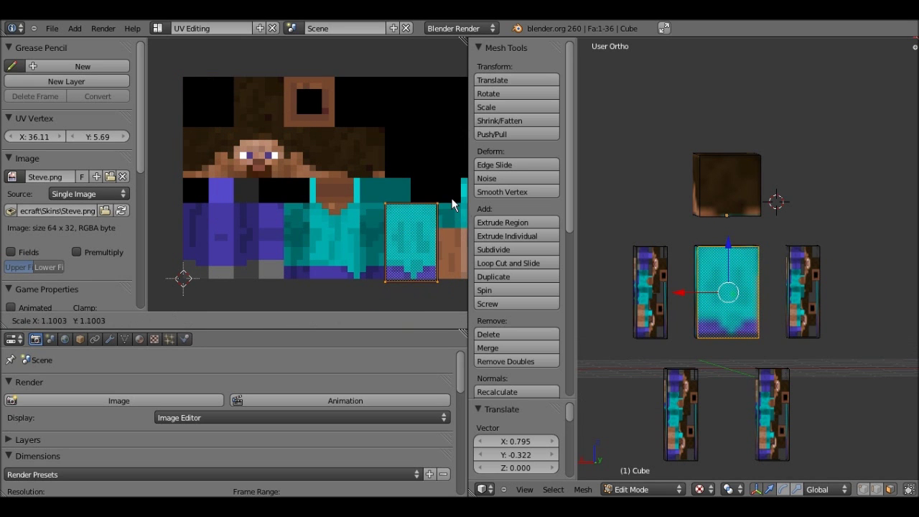
left_click(465, 213)
key("shift+s")
left_click(460, 195)
Step: Select the side face of the torso on the figure's right and unwrap it
middle_click_drag(678, 287, 751, 270)
right_click(752, 270)
key("u")
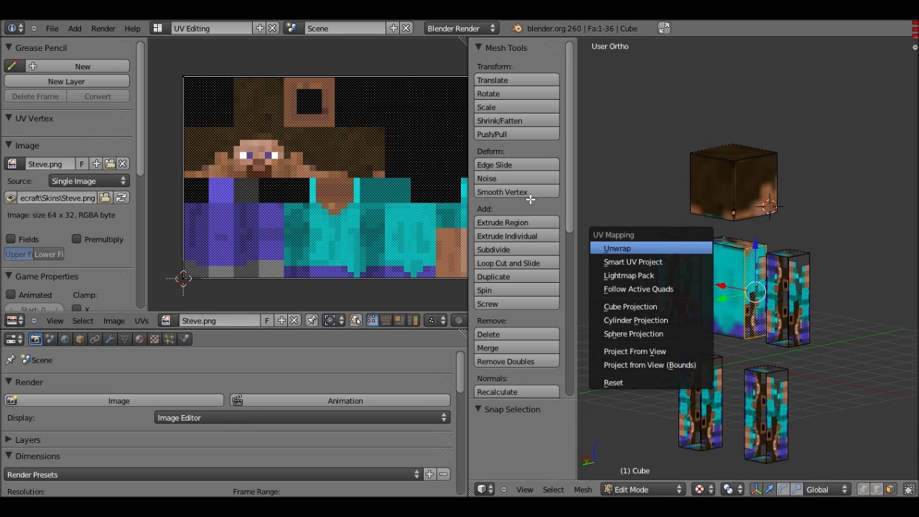
key("Return")
Step: Shrink the side face's UVs and move them by X 0.389, Y -0.349 toward the shirt-side strip beside the trousers texture
key("a")
key("s")
left_click(293, 104)
key("g")
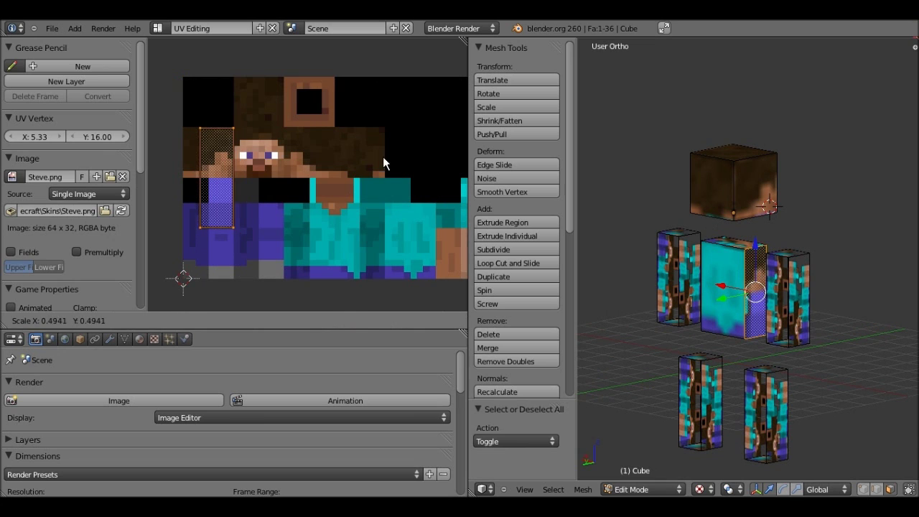
left_click(364, 185)
Step: Shrink the side face's UV rectangle further to fit the shirt-side strip, nudge it up, and snap it to pixels
key("s")
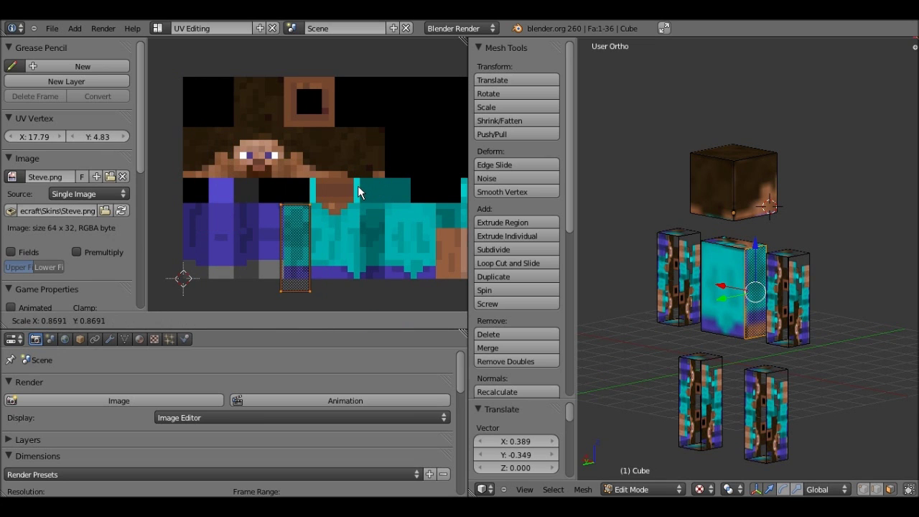
left_click(359, 188)
key("shift+s")
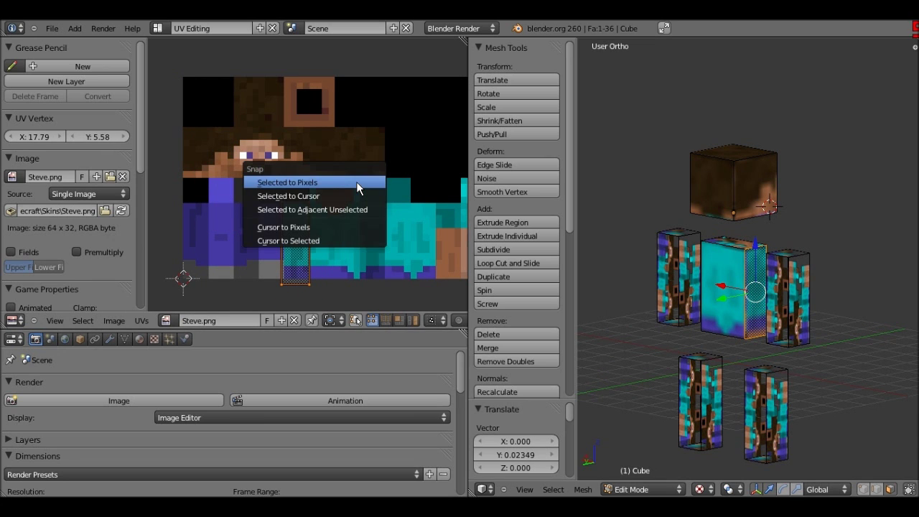
left_click(356, 182)
Step: Select the side face of the torso on the figure's left and unwrap it
middle_click_drag(897, 270, 783, 270)
key("a")
key("u")
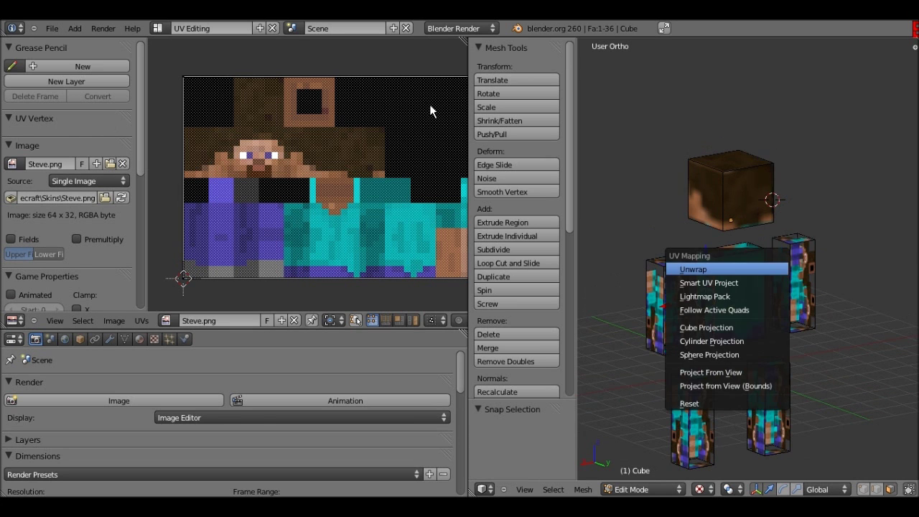
key("Return")
Step: Scale the left side face's UVs by 0.432 and move them by X 0.778, Y -0.315 onto the dark shirt-side strip before the shirt back
key("a")
key("s")
left_click(288, 139)
middle_click_drag(355, 196, 282, 184)
key("g")
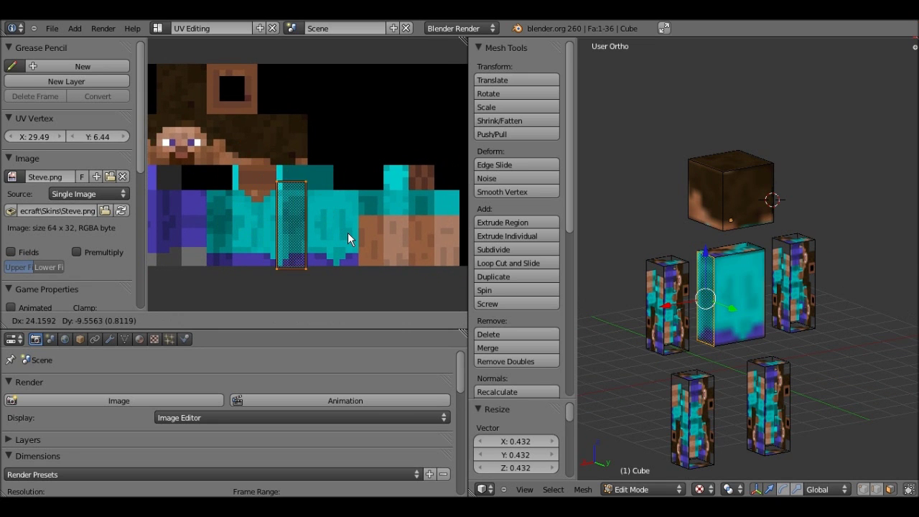
left_click(348, 231)
Step: Shrink the side face's UVs to the strip's width, nudge them by X -0.013, and snap them to pixels
key("s")
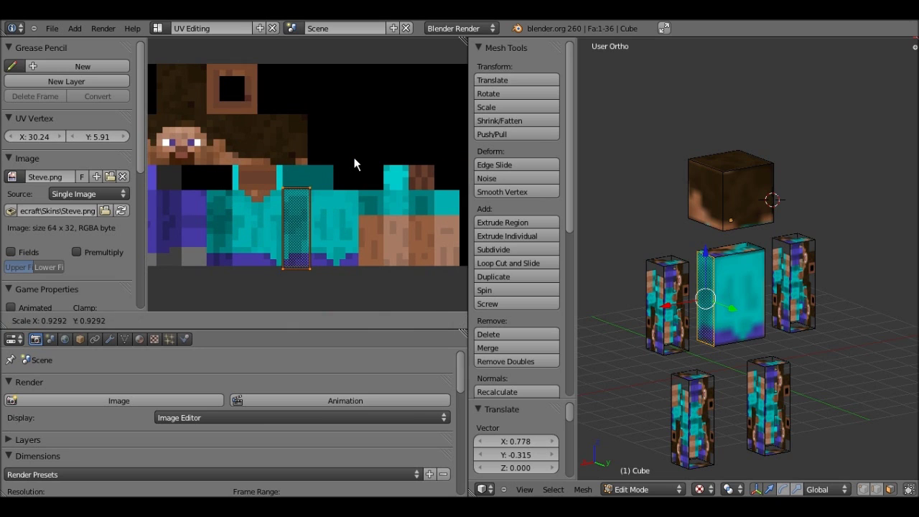
left_click(351, 157)
key("g")
left_click(351, 157)
key("shift+s")
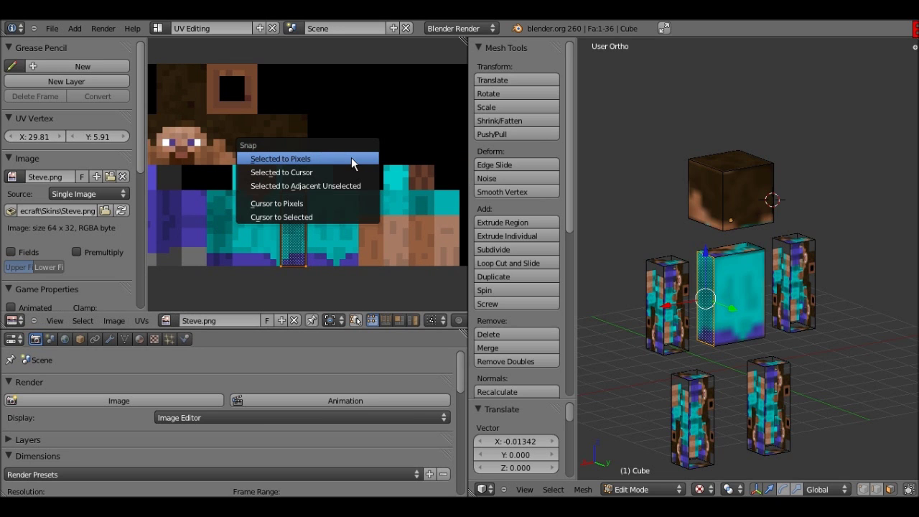
left_click(351, 159)
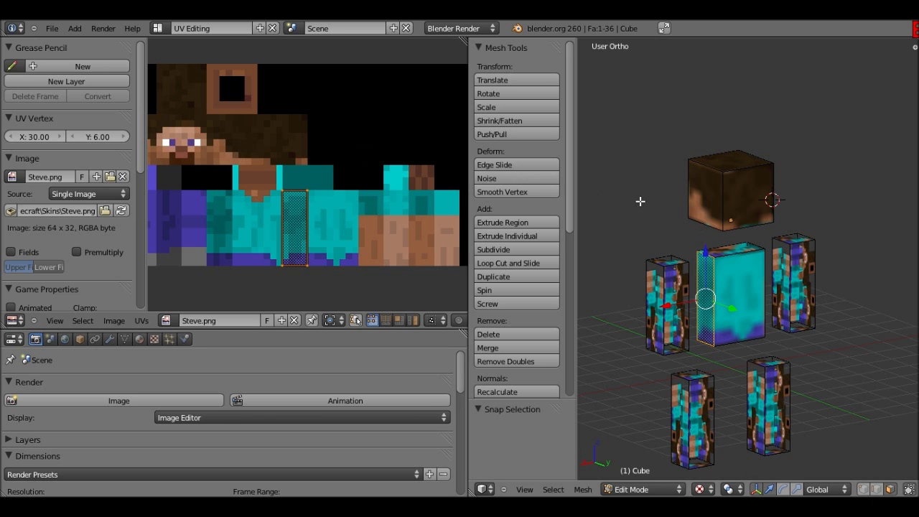
Step: Select the top face of the torso and unwrap it
middle_click_drag(793, 253, 825, 249)
middle_click_drag(798, 267, 759, 248)
right_click(759, 248)
key("u")
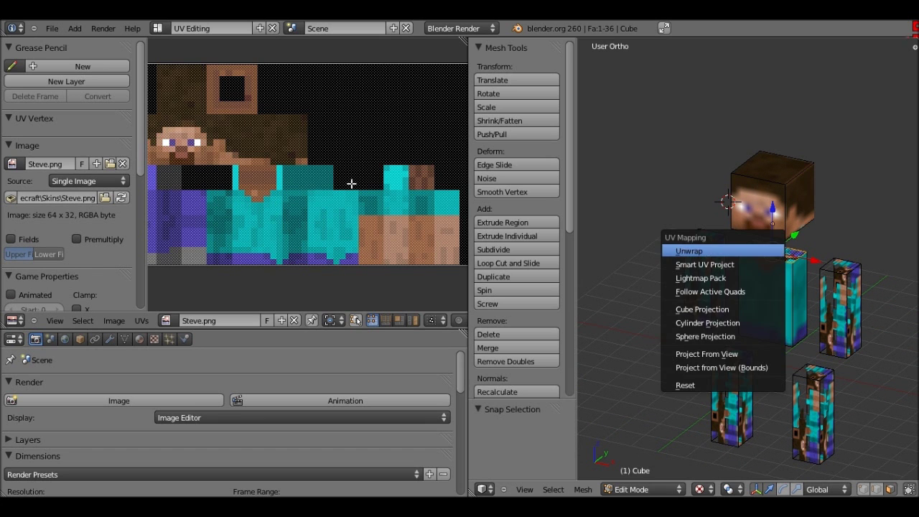
left_click(759, 249)
Step: Scale the top face's UVs by 0.297, shrink them further, and move them by X -0.293, Y -0.054 toward the neck area of the skin
scroll(376, 114, "down", 4)
key("a")
key("s")
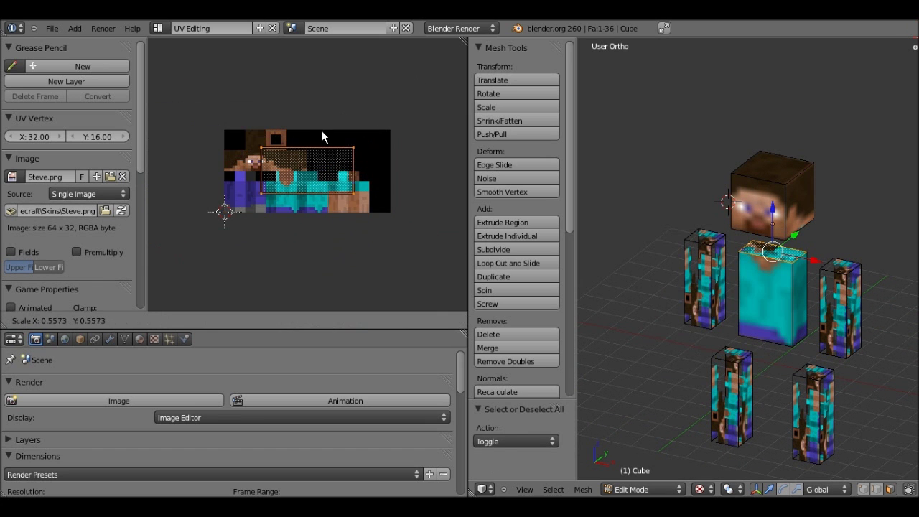
left_click(319, 143)
scroll(318, 144, "up", 3)
scroll(311, 149, "up", 2)
key("s")
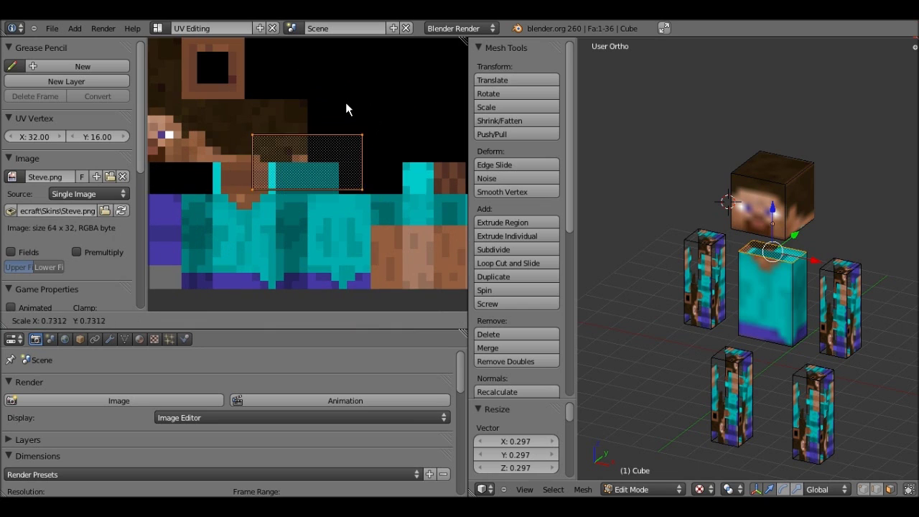
left_click(262, 117)
key("g")
left_click(271, 116)
Step: Shrink the top face's UVs to the neck rectangle, nudge them by X 0.040, Y -0.011, and snap them to pixels
key("s")
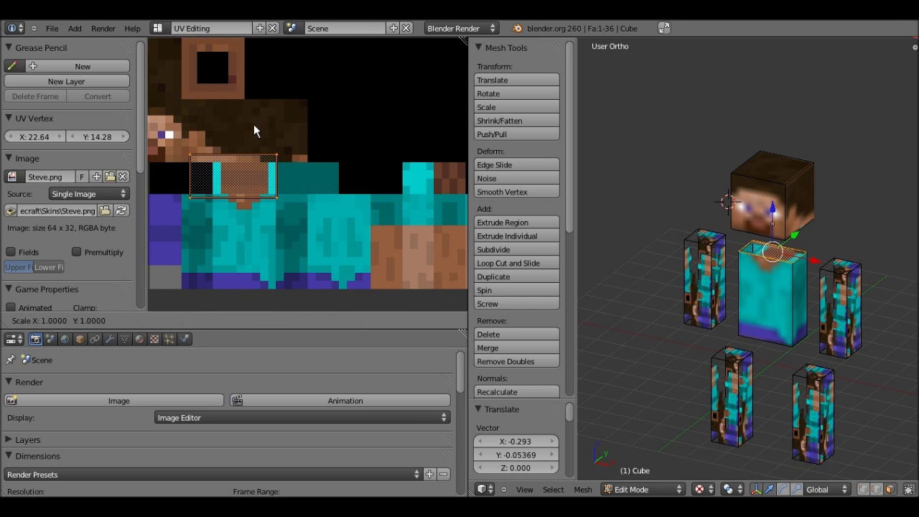
left_click(254, 129)
key("g")
left_click(262, 130)
key("shift+s")
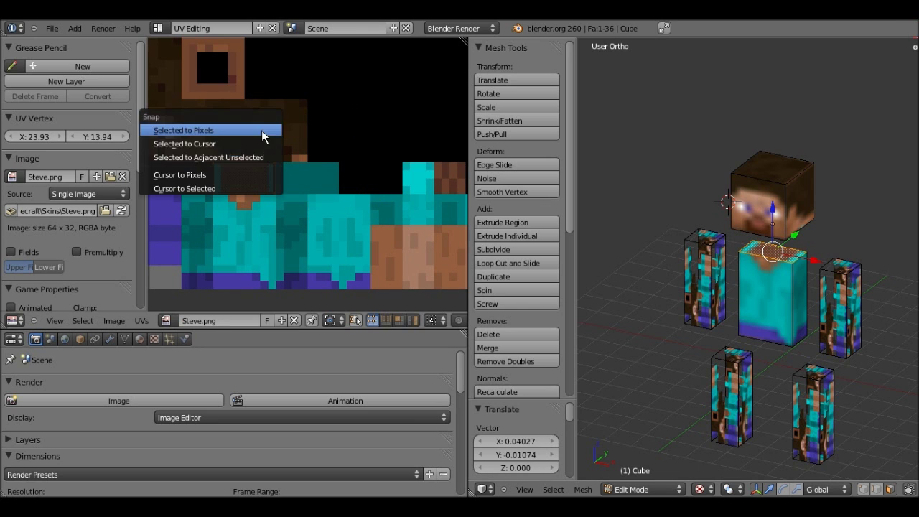
left_click(262, 130)
Step: Select the bottom face of the torso and unwrap it
middle_click_drag(740, 246, 765, 313)
key("u")
left_click(765, 313)
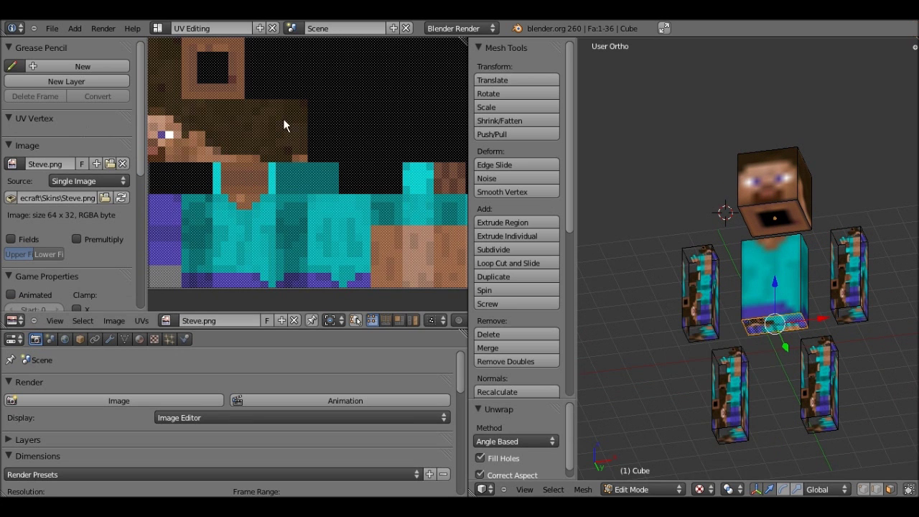
Step: Scale the torso bottom face's UVs by 0.318 and again by 0.496
scroll(308, 120, "down", 4)
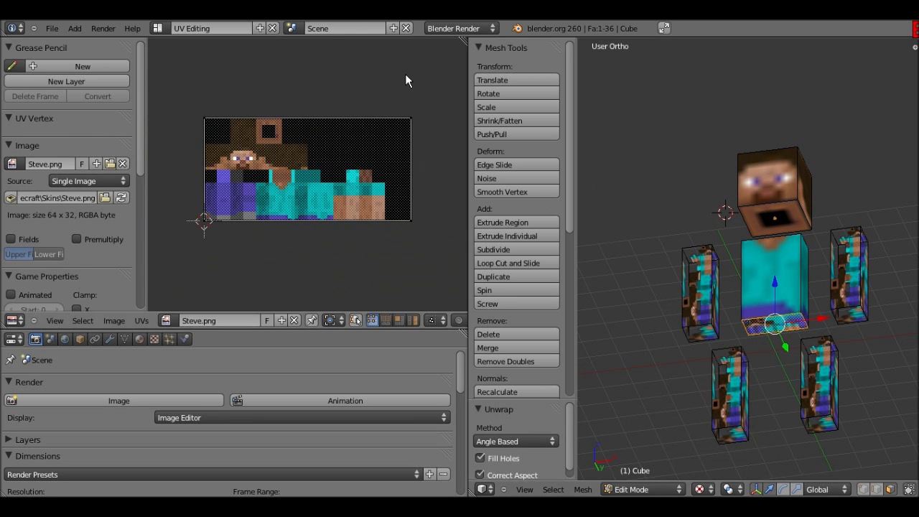
key("a")
key("s")
left_click(314, 132)
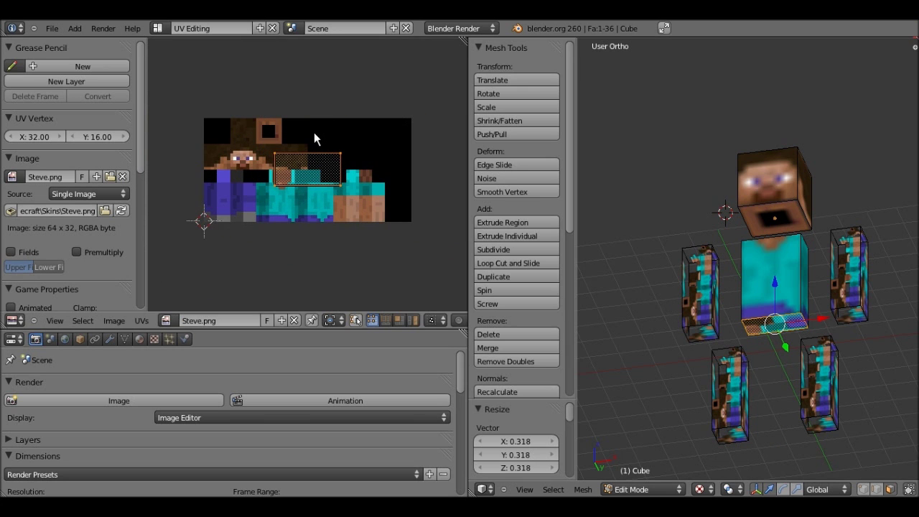
scroll(308, 136, "up", 4)
scroll(340, 100, "down", 1)
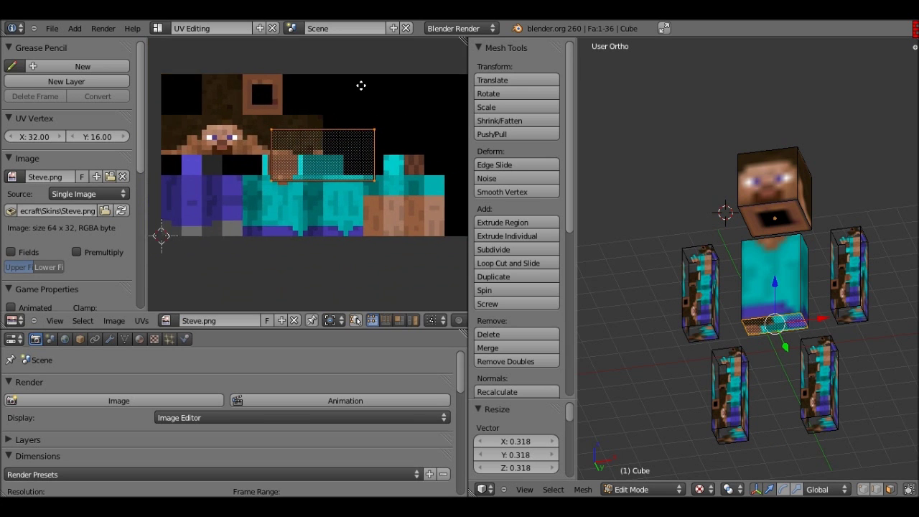
middle_click_drag(358, 84, 379, 66)
scroll(379, 66, "up", 1)
key("s")
left_click(349, 94)
Step: Fit the bottom face's UVs to the dark teal rectangle beside the neck area and snap them to pixels
key("g")
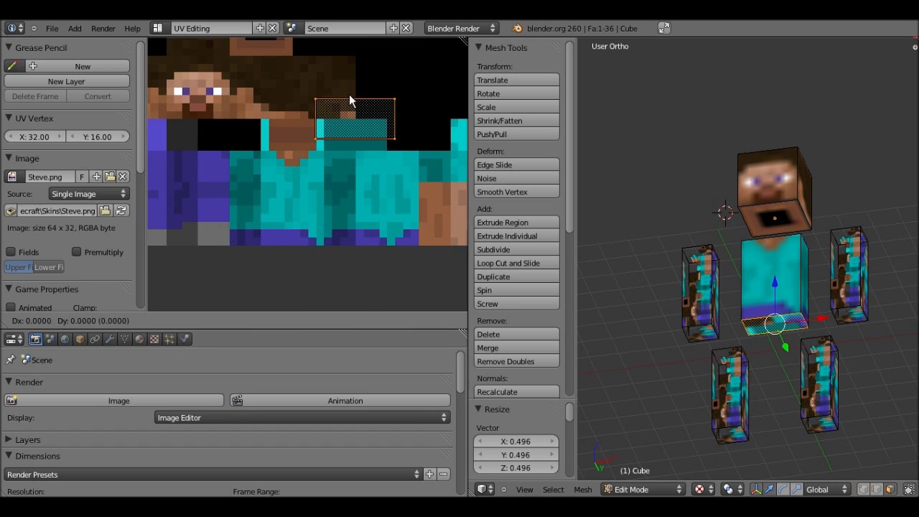
left_click(351, 96)
key("s")
left_click(341, 103)
key("g")
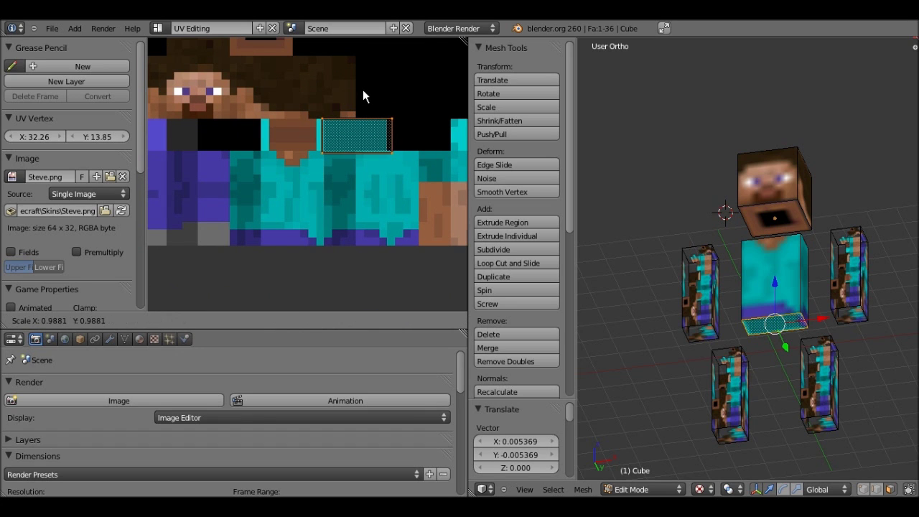
left_click(363, 88)
key("s")
left_click(361, 84)
key("shift+s")
left_click(361, 85)
Step: Inspect the textured torso up close from several angles and deselect all faces
scroll(729, 354, "up", 4)
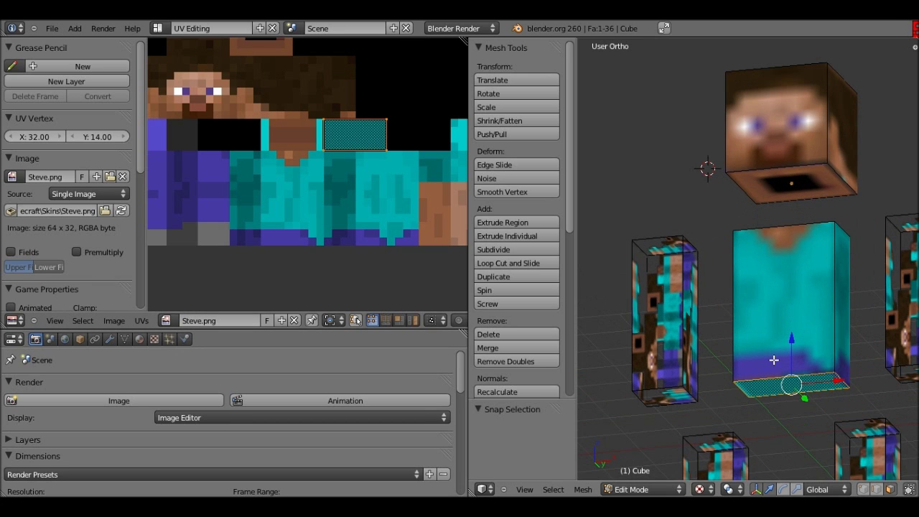
scroll(774, 360, "up", 2)
scroll(247, 205, "down", 2)
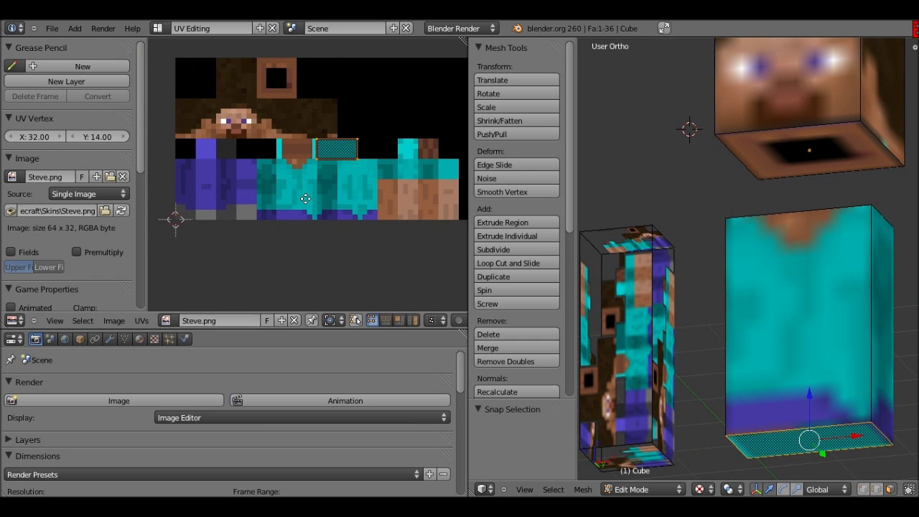
middle_click_drag(796, 338, 791, 412)
key("a")
scroll(790, 351, "down", 3)
middle_click_drag(779, 271, 769, 203, "shift")
middle_click_drag(744, 287, 724, 295)
Step: Select the front face of the arm on the figure's right and unwrap it in front view
key("KP_1")
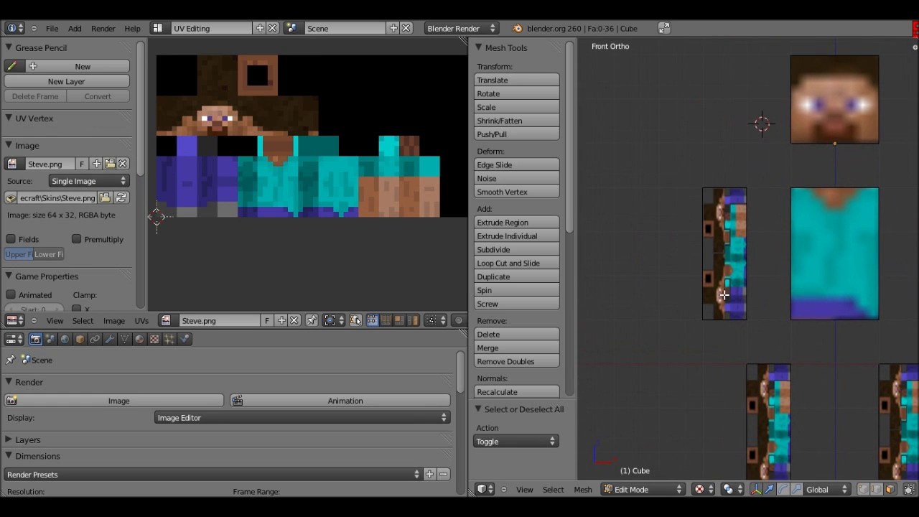
scroll(728, 283, "down", 2)
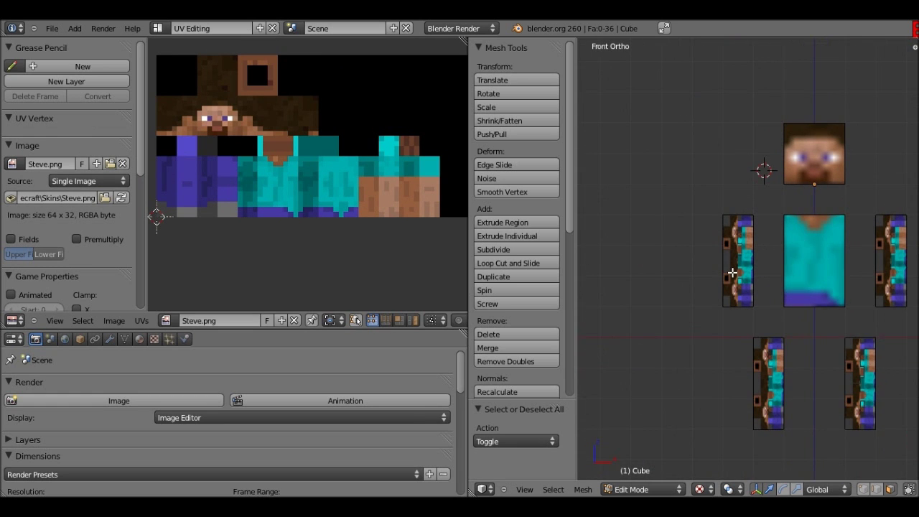
scroll(732, 273, "up", 2)
middle_click_drag(890, 362, 752, 279)
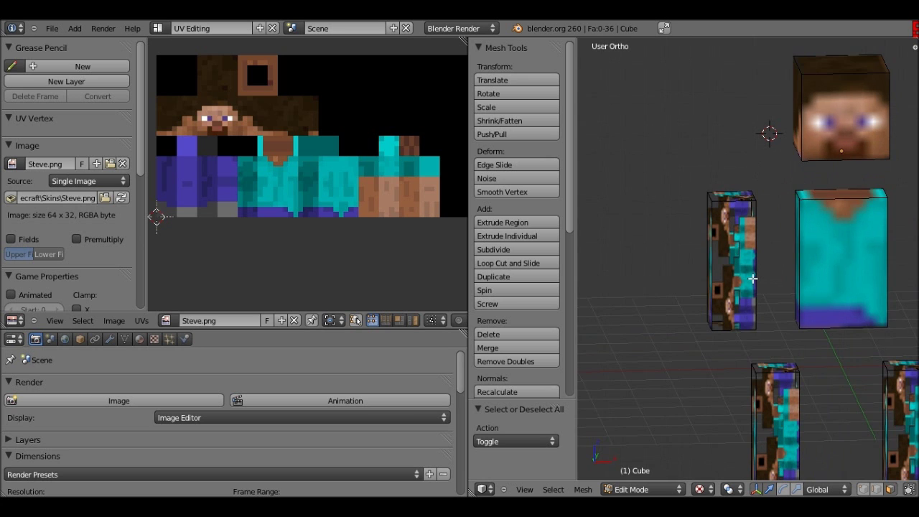
right_click(752, 279)
key("KP_1")
scroll(747, 265, "down", 2)
key("u")
left_click(710, 264)
Step: Scale the arm front face's UVs by 0.607 and move them by X 1.275, Y -0.306 onto the arm-front strip of the skin
key("a")
key("s")
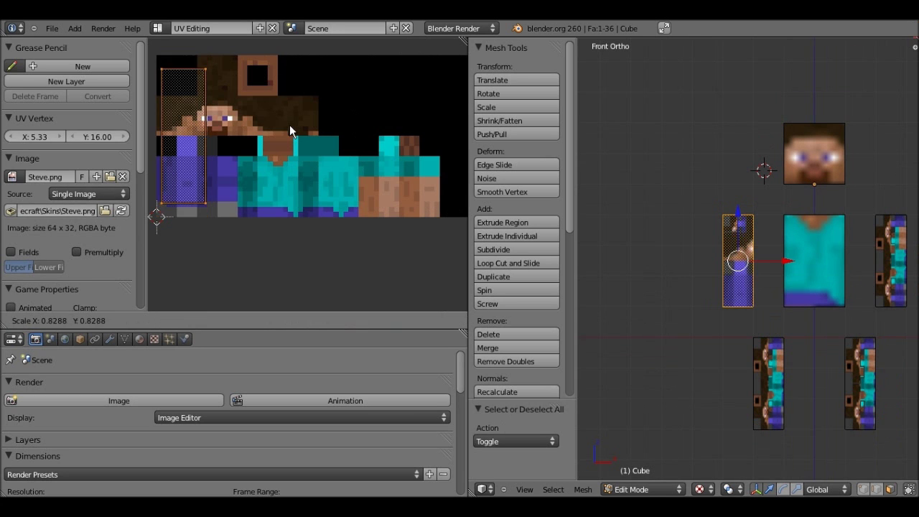
left_click(272, 138)
key("g")
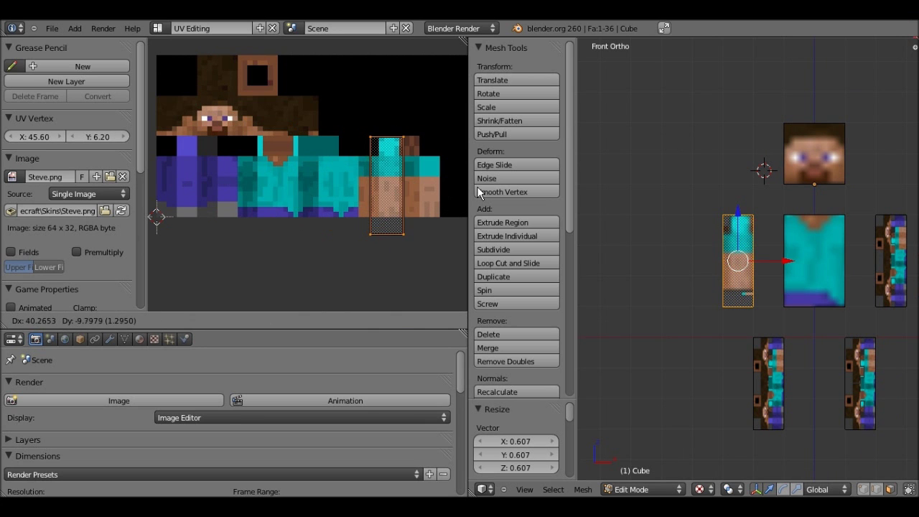
left_click(452, 162)
Step: Resize the arm front face's UVs to match the sleeve-and-skin strip, nudge them into place, and snap them to pixels
key("s")
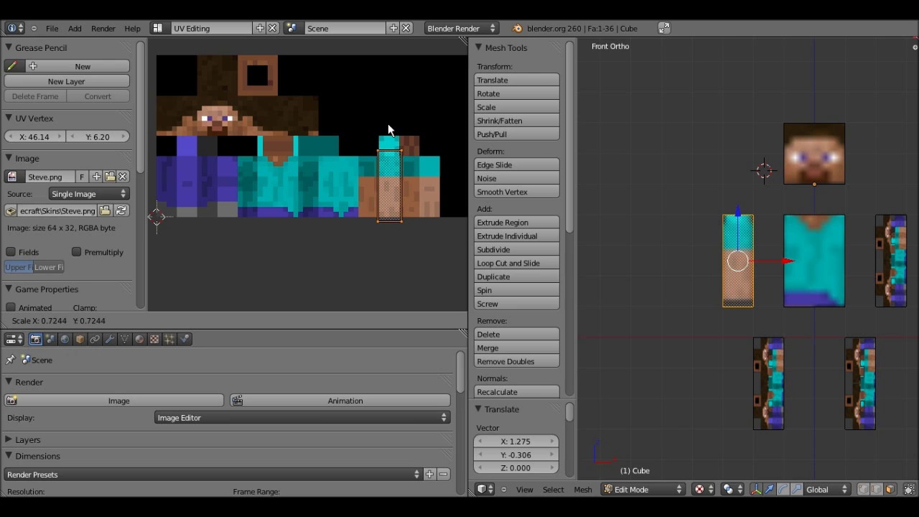
left_click(400, 139)
key("s")
left_click(399, 137)
key("g")
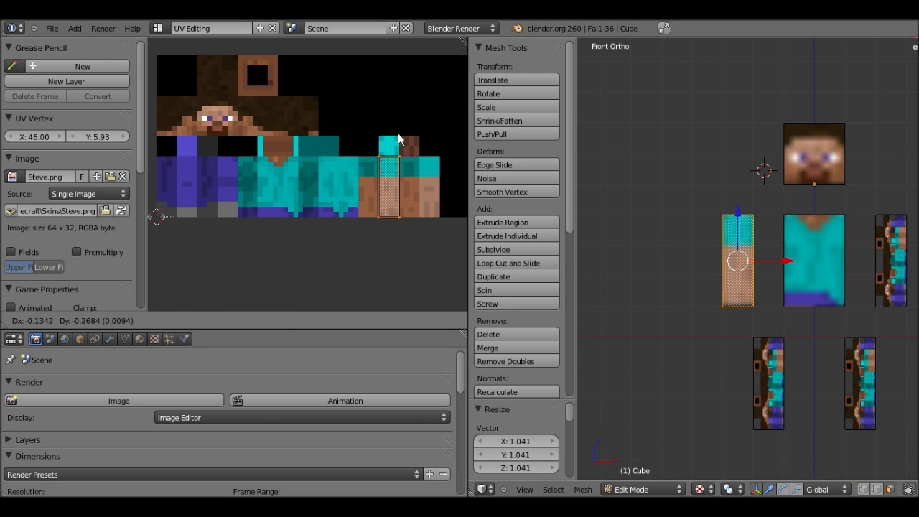
left_click(399, 139)
key("shift+s")
left_click(399, 138)
Step: Select the outer side face of the same arm and unwrap it
middle_click_drag(725, 254, 828, 280)
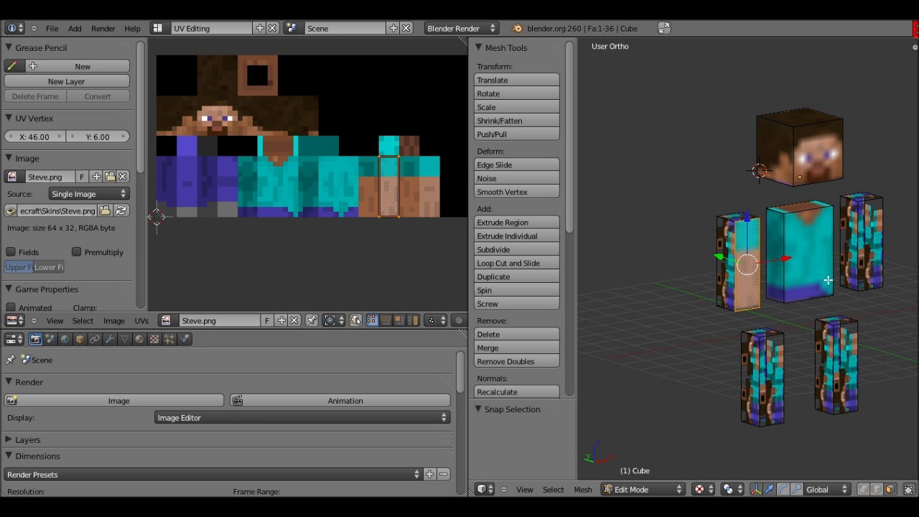
middle_click_drag(828, 280, 730, 258)
key("u")
key("Return")
Step: Scale the outer arm face's UVs by 0.465 and move them toward the arm strip just before the arm-front strip
key("s")
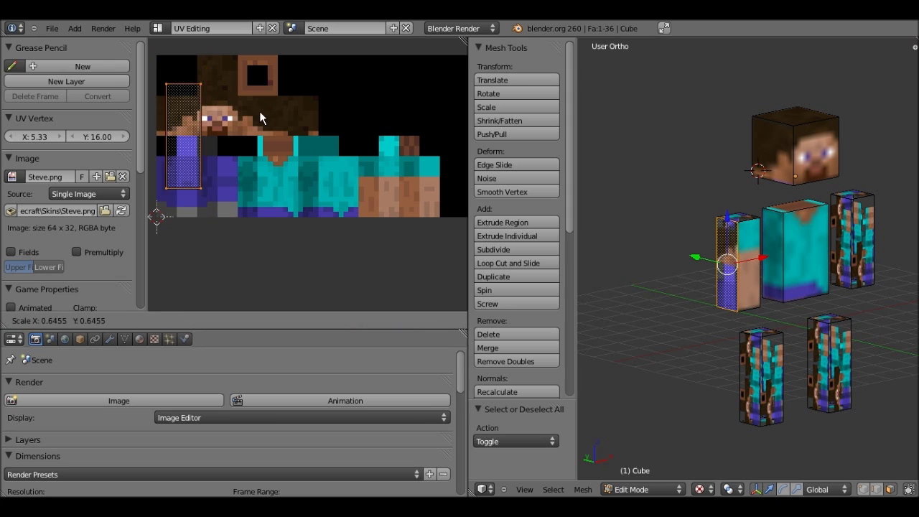
left_click(254, 112)
key("g")
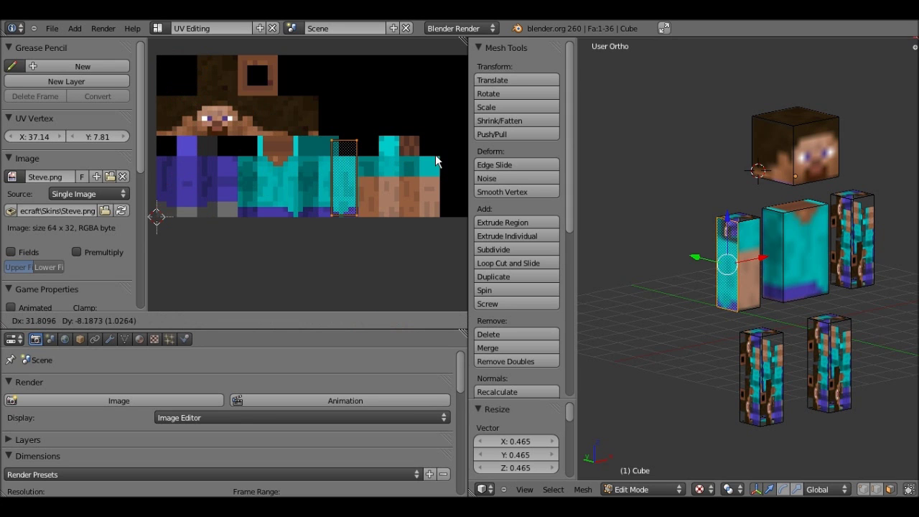
left_click(421, 163)
Step: Resize the outer arm face's UVs to fit its strip, nudge them by X 0.008, Y -0.021, and snap them to pixels
key("s")
left_click(417, 161)
key("s")
left_click(419, 159)
key("g")
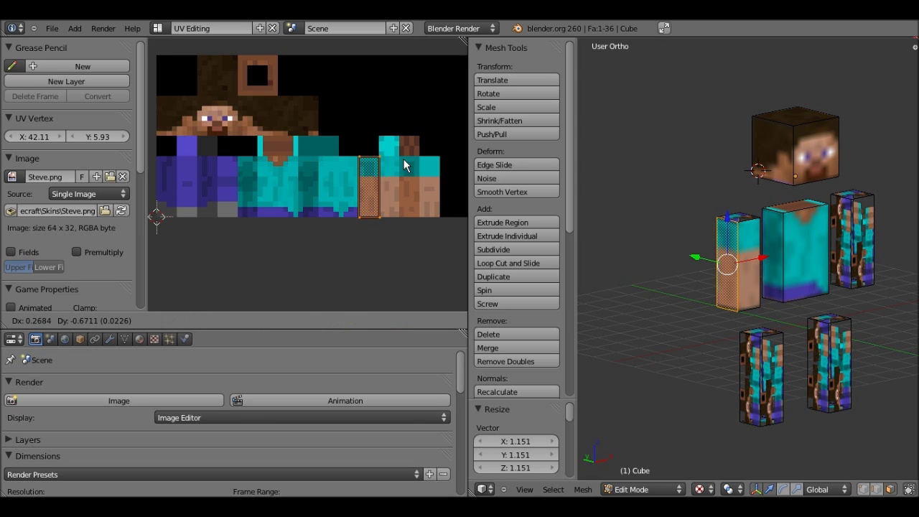
left_click(391, 148)
key("shift+s")
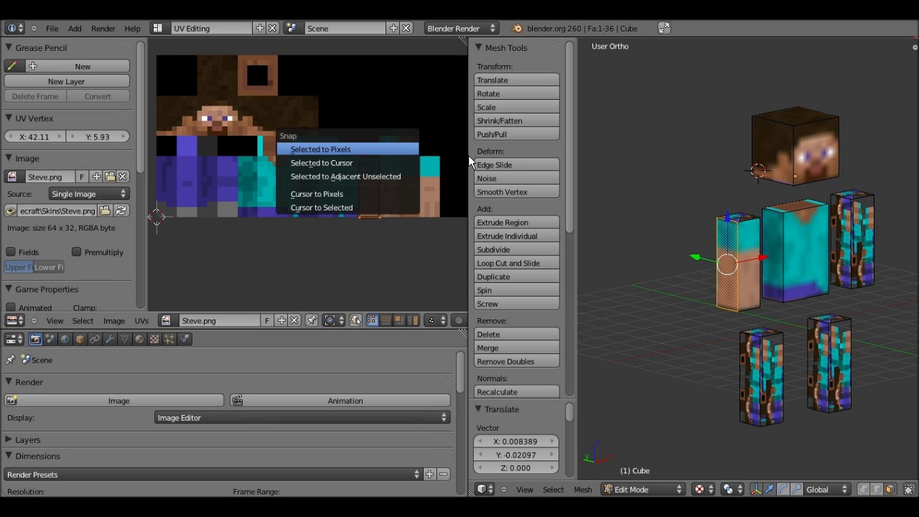
left_click(391, 148)
Step: Select the inner side face of the arm, facing the torso, and unwrap it
middle_click_drag(699, 224, 759, 252)
right_click(759, 253)
key("u")
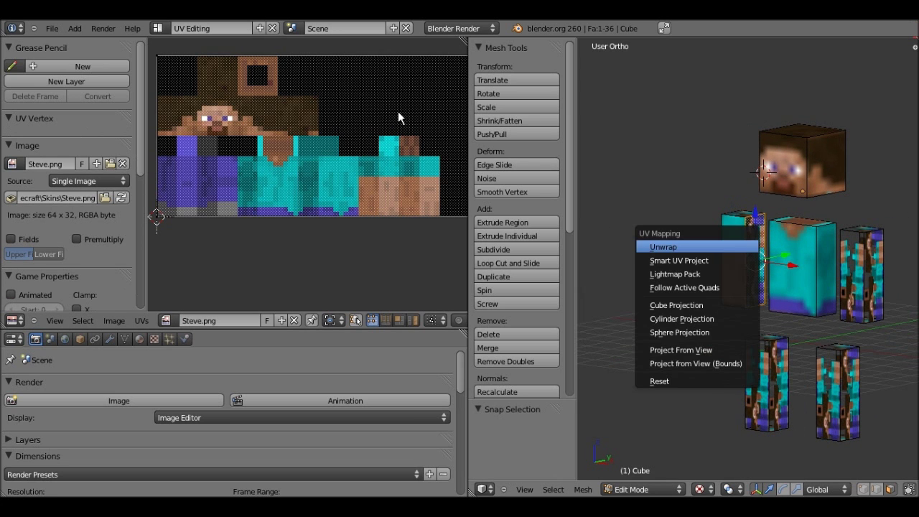
left_click(678, 246)
Step: Scale the inner arm face's UVs by 0.478 and move them by X 1.397, Y -0.319 onto the strip just after the arm front
key("a")
key("s")
left_click(305, 103)
key("g")
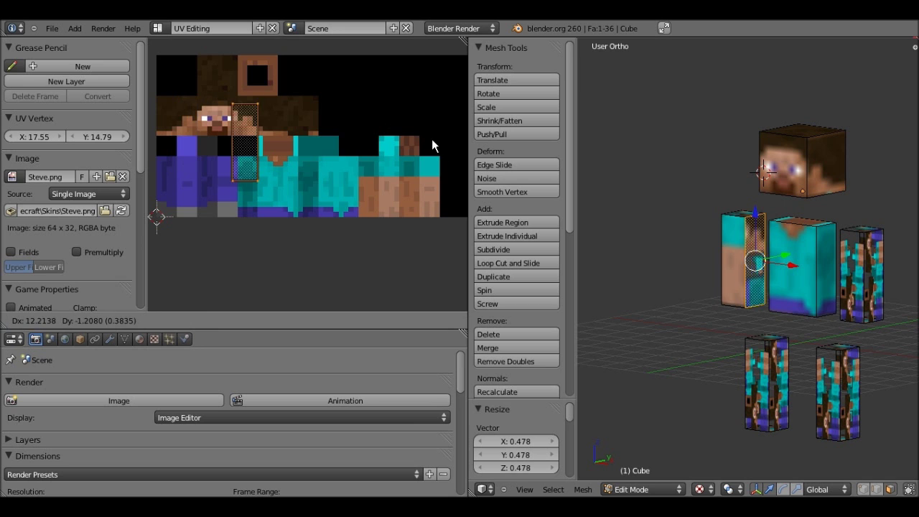
left_click(420, 109)
Step: Shrink the inner arm face's UVs to the width of its strip and snap them to pixels
key("s")
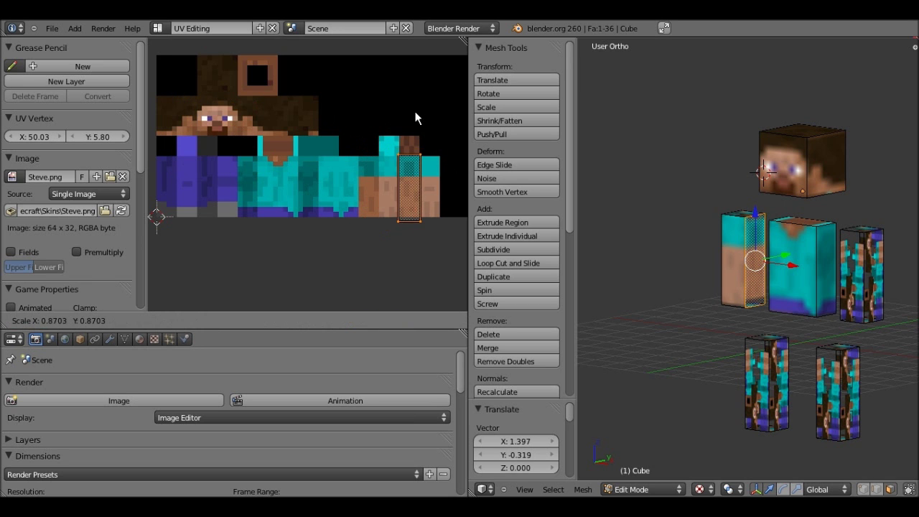
left_click(414, 119)
key("shift+s")
left_click(414, 119)
Step: Select the back face of the same arm and unwrap it
middle_click_drag(772, 260, 759, 241)
right_click(760, 258)
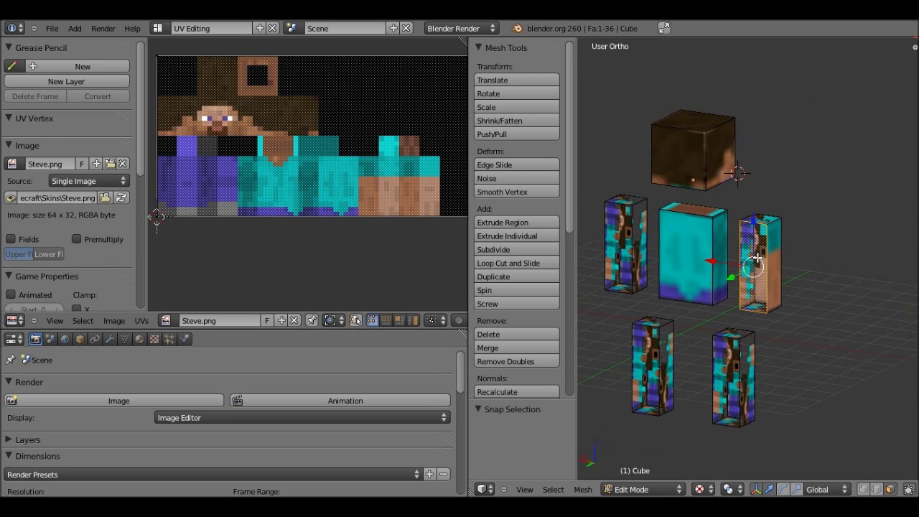
key("u")
left_click(761, 258)
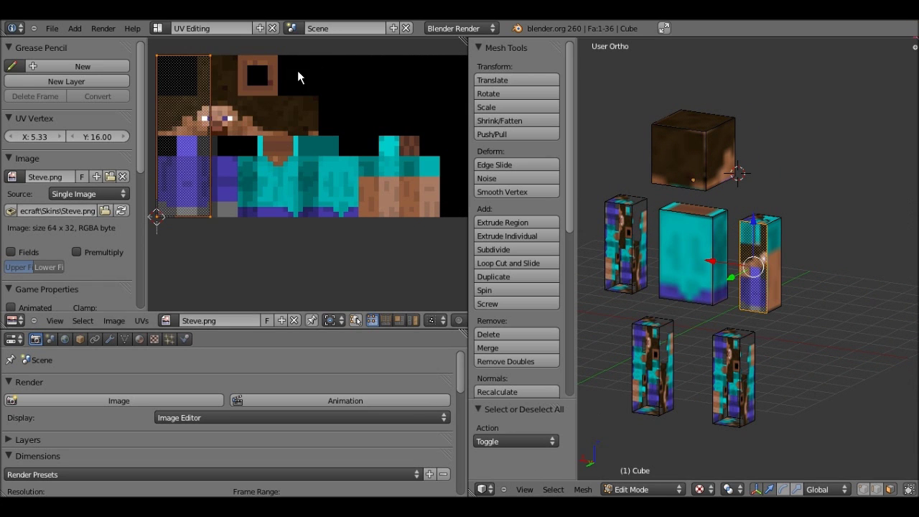
Step: Scale the back arm face's UVs by 0.485 and move them over the arm strips of the skin
key("s")
left_click(254, 84)
key("g")
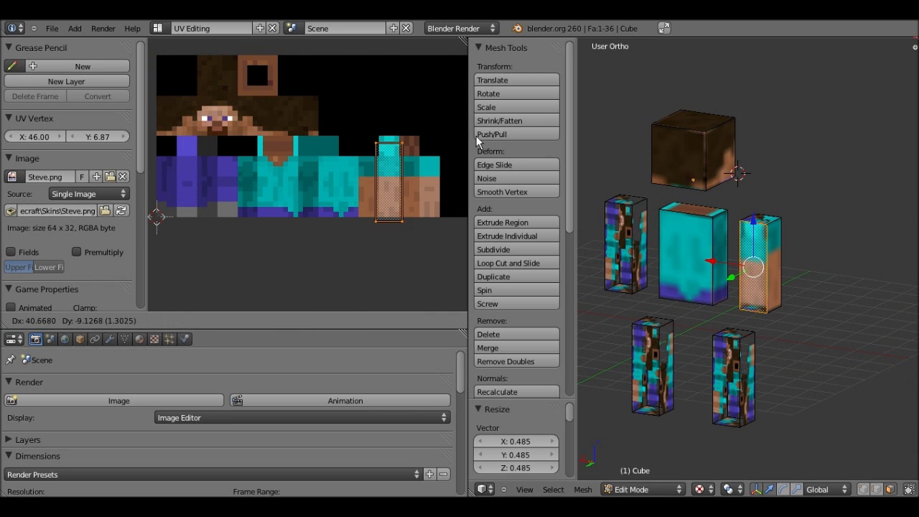
left_click(437, 117)
Step: Scale the back arm face's UVs by 0.815, move them onto the last arm strip, and snap them to pixels
key("s")
left_click(425, 123)
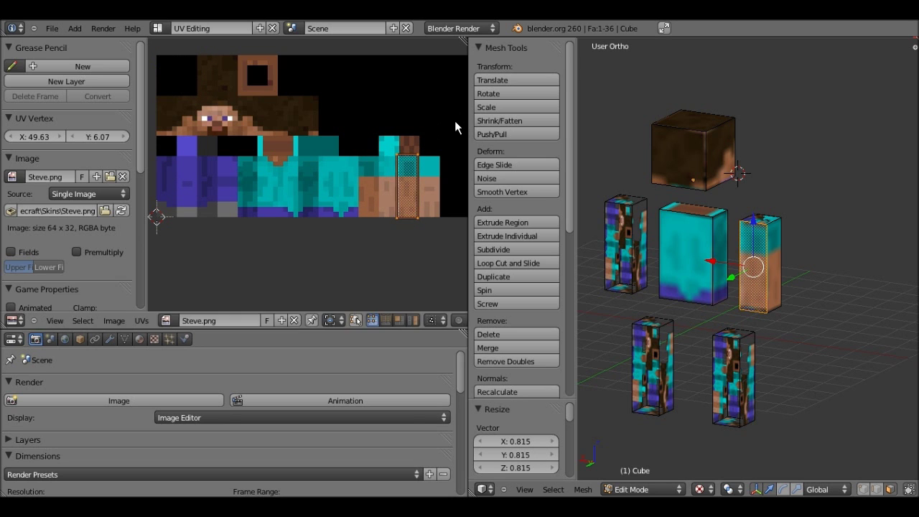
key("g")
left_click(446, 121)
key("shift+s")
key("Return")
Step: Select the top face of the same arm and unwrap it
middle_click_drag(720, 167, 760, 228)
key("u")
left_click(700, 287)
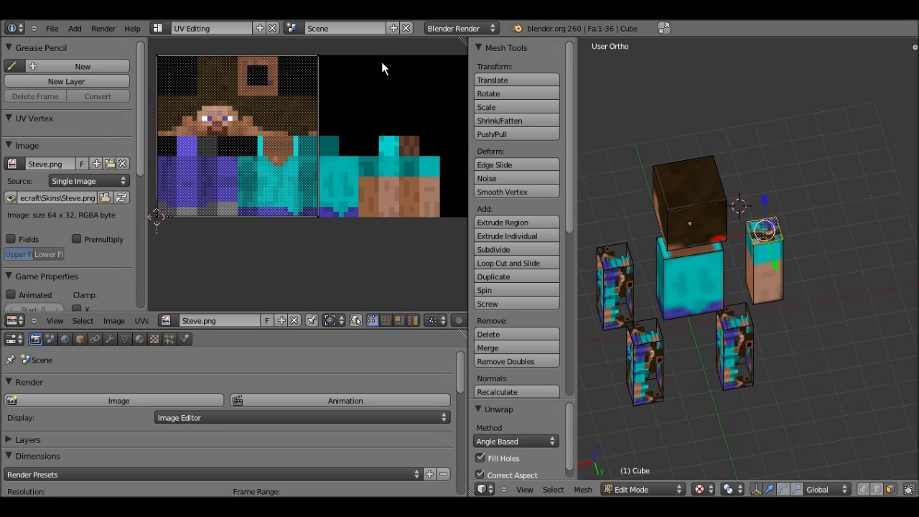
Step: Scale the arm top face's UVs by 0.347 and move them over the cyan square above the arm strips
key("a")
key("s")
left_click(350, 100)
key("g")
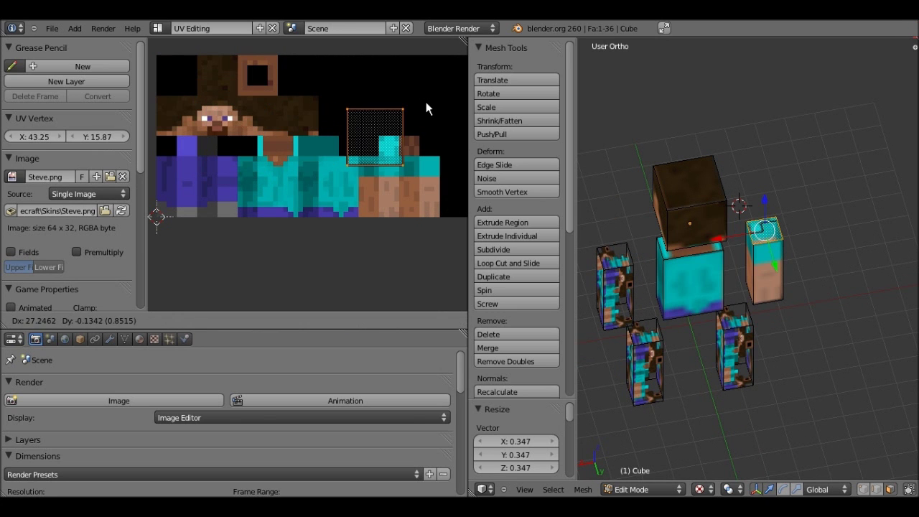
left_click(412, 107)
Step: Shrink the arm top face's UVs to the size of the cyan square, align them with it, and snap them to pixels
key("s")
left_click(388, 118)
key("g")
left_click(395, 122)
key("s")
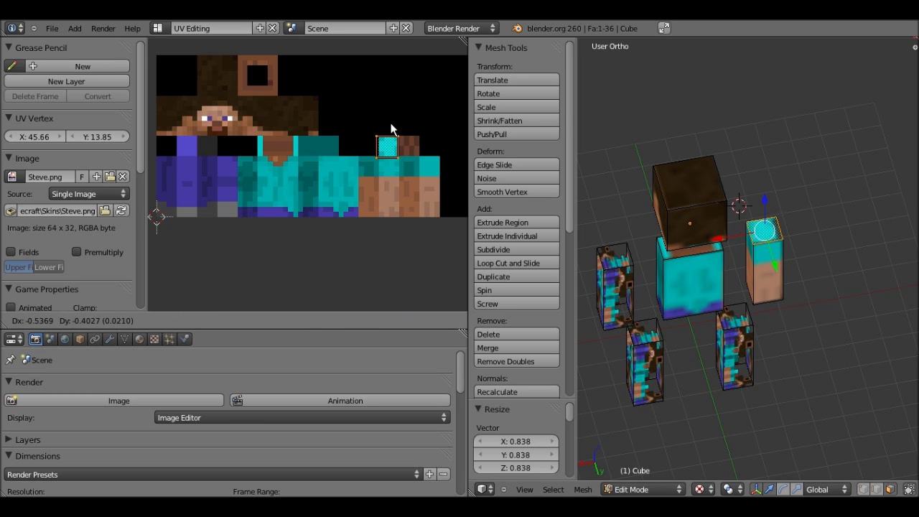
left_click(394, 127)
key("shift+s")
left_click(395, 127)
Step: Select the bottom face of the same arm and unwrap it
middle_click_drag(694, 144, 766, 285)
right_click(766, 285)
key("u")
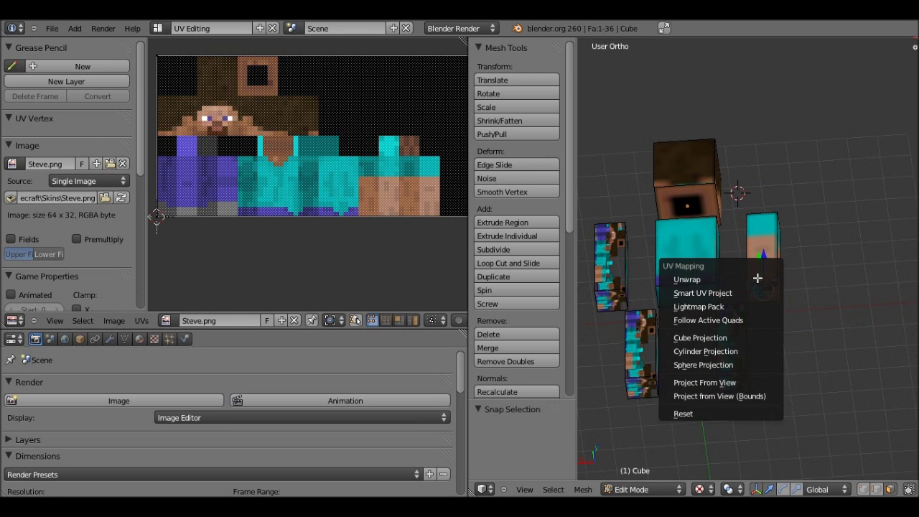
Step: Shrink the arm bottom face's UVs and move them by X 1.070, Y -0.0755 over the brown square beside the cyan one
key("a")
key("s")
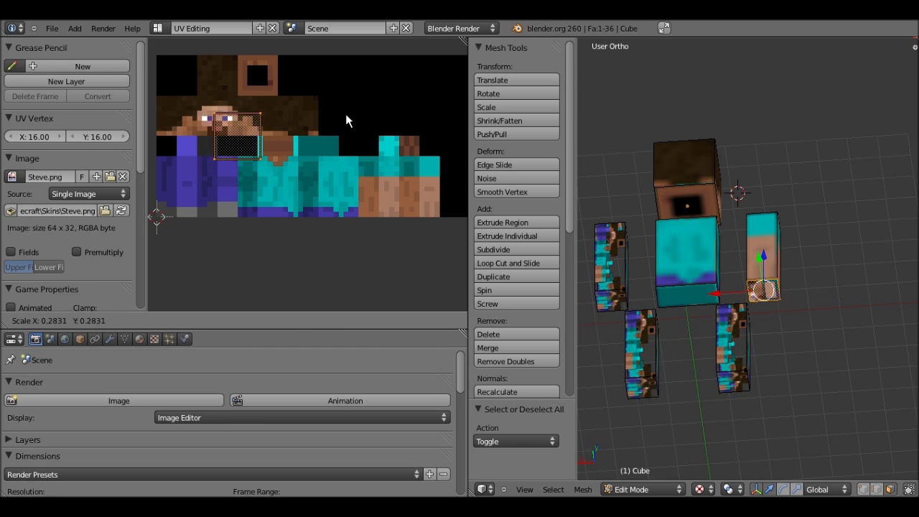
left_click(345, 114)
key("g")
Step: Scale the arm bottom face's UVs by 0.641, align them with the brown square, and snap them to pixels
key("s")
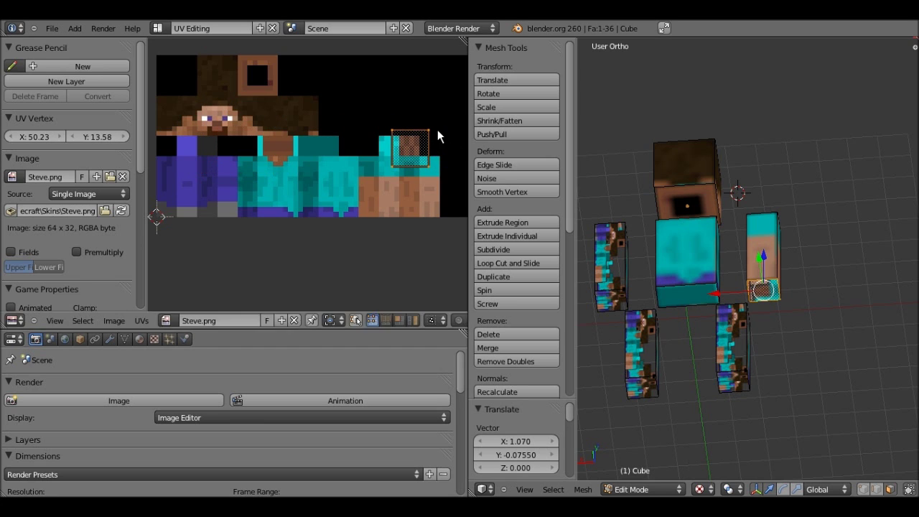
left_click(428, 131)
key("g")
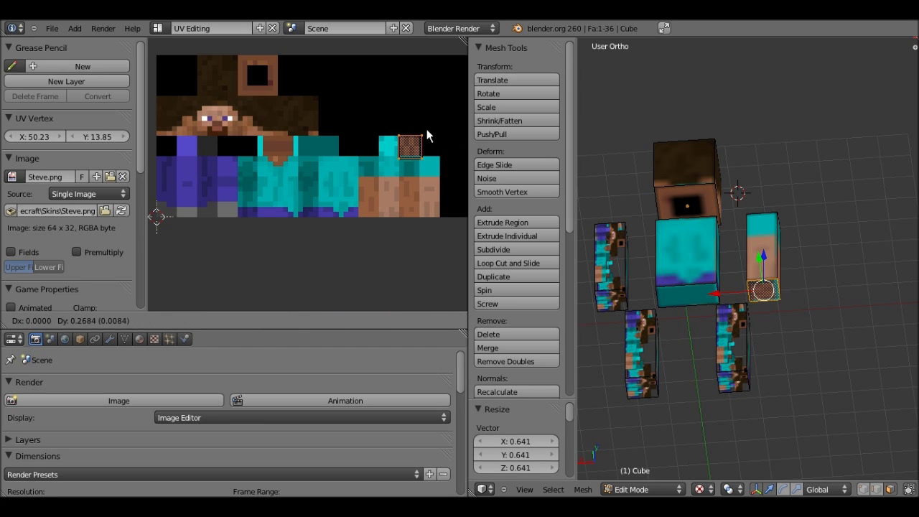
left_click(424, 135)
key("shift+s")
left_click(318, 127)
Step: In front view, select both legs and the untextured arm, including their hidden faces, and delete the faces
middle_click_drag(632, 251, 760, 275)
key("KP_1")
key("a")
key("b")
left_click_drag(858, 397, 718, 309)
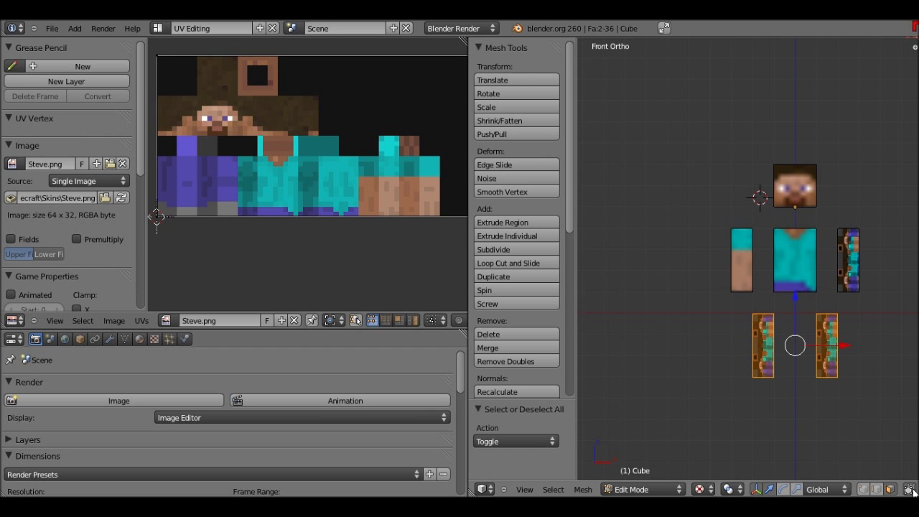
key("a")
key("b")
left_click_drag(837, 389, 699, 308)
key("b")
key("b")
left_click_drag(875, 315, 832, 206)
key("x")
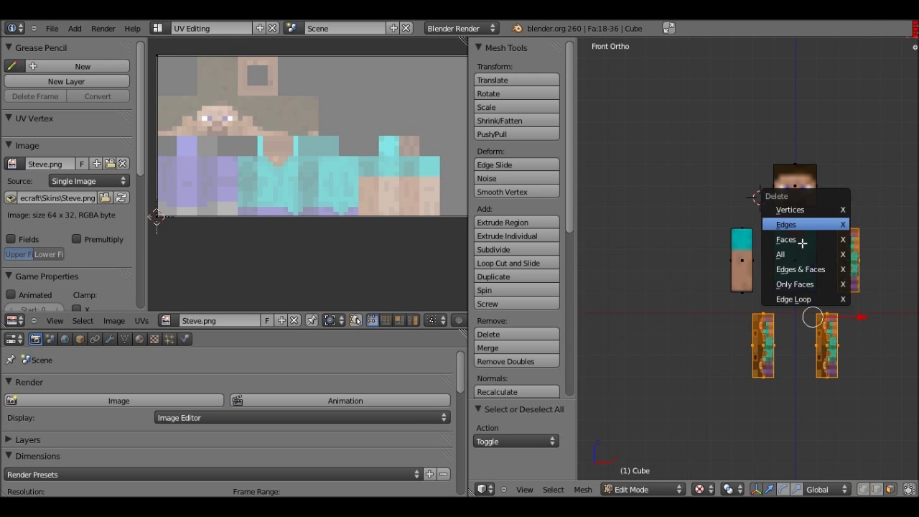
left_click(801, 241)
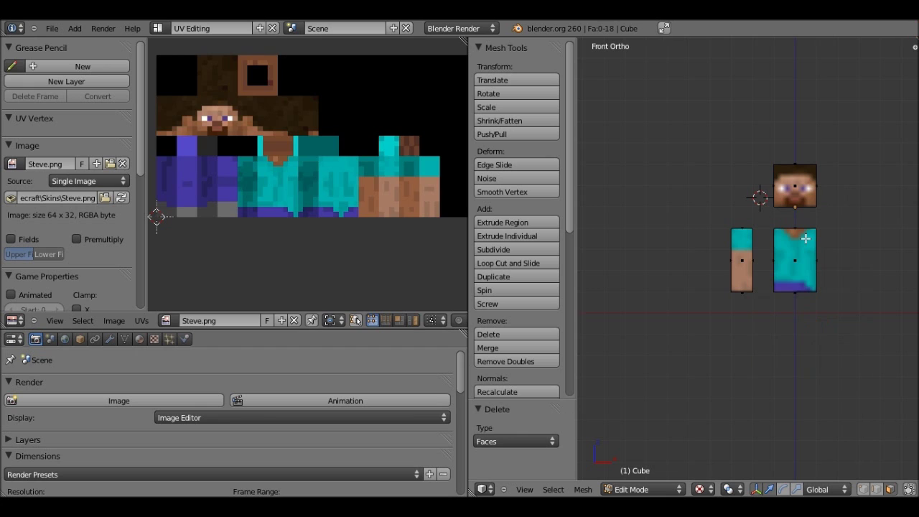
Step: Duplicate the textured arm 5 units along X for the other arm, and duplicate that by X -2, Z -5 for a leg
middle_click_drag(755, 295, 771, 273, "shift")
left_click_drag(772, 275, 734, 176)
middle_click_drag(679, 230, 671, 230, "shift")
key("shift+d")
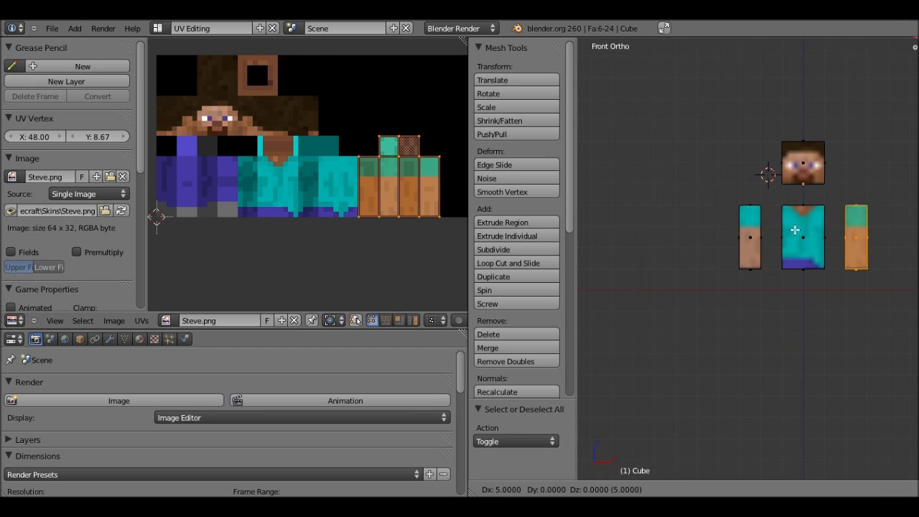
left_click(889, 242)
key("shift+d")
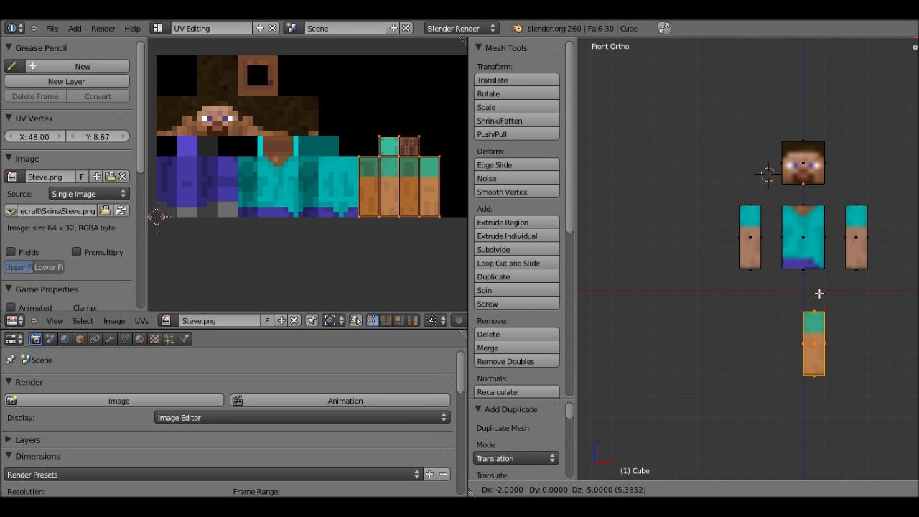
left_click(818, 276)
Step: Try duplicating the leg to the other side and moving the first leg 1 unit along X away from the copy
key("shift+d")
left_click(852, 341)
key("a")
key("b")
left_click_drag(848, 366, 795, 288)
key("g")
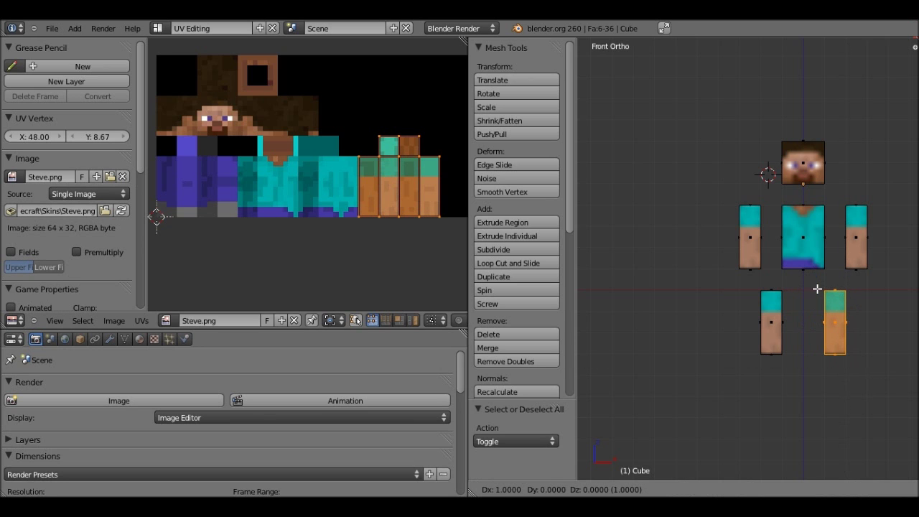
left_click(817, 289)
key("a")
key("b")
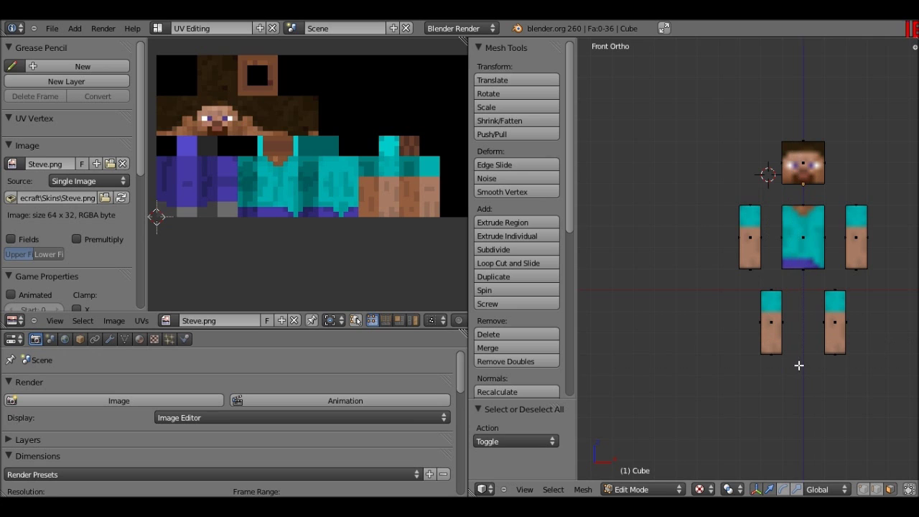
left_click_drag(799, 365, 854, 283)
Step: Undo the leg shift and the second leg copy, back to the first leg duplicate
key("ctrl+z")
key("ctrl+z")
key("ctrl+z")
key("ctrl+z")
key("ctrl+z")
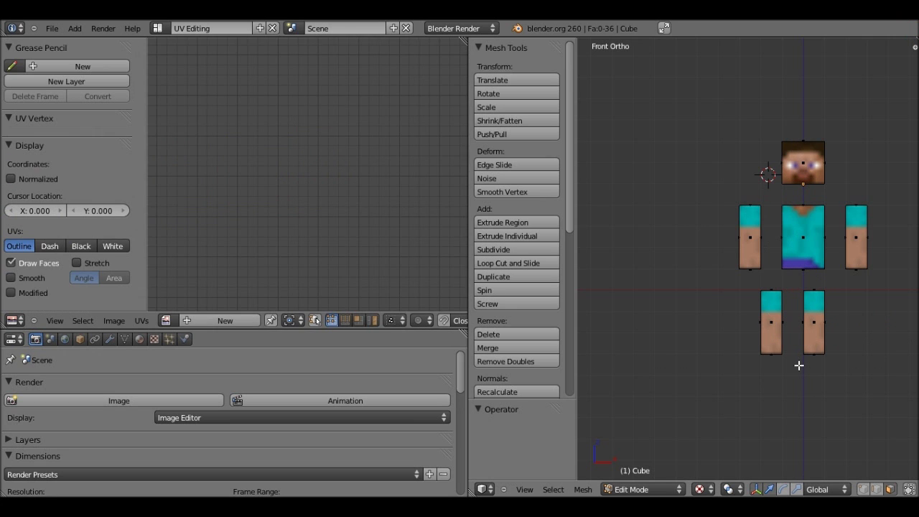
Step: Move the leg duplicate by X 1, Z 1
key("g")
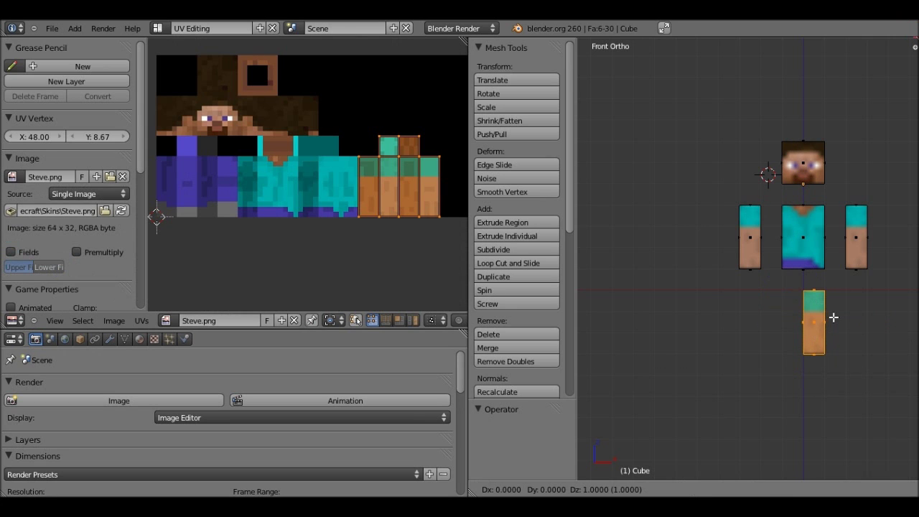
left_click(833, 316)
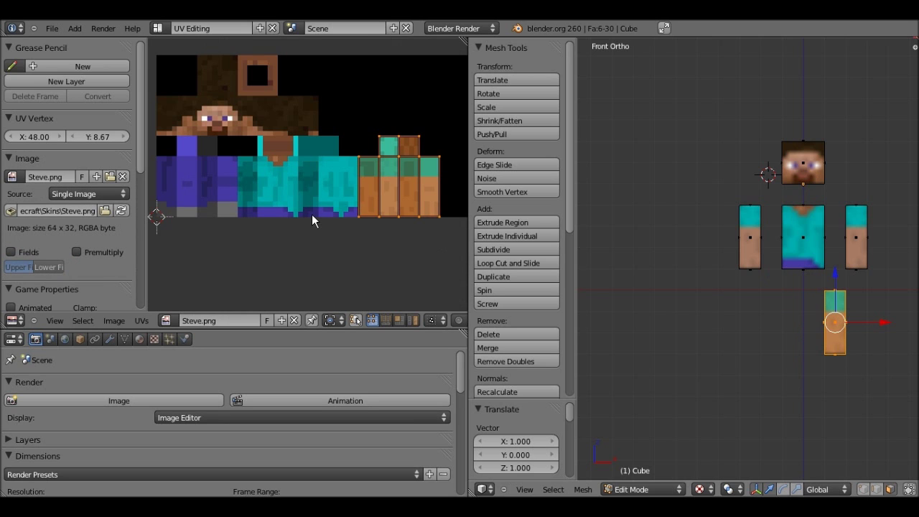
Step: Move the leg's UVs by X -1.242 onto the blue trouser area of the skin and snap them to pixels
middle_click_drag(216, 208, 264, 205)
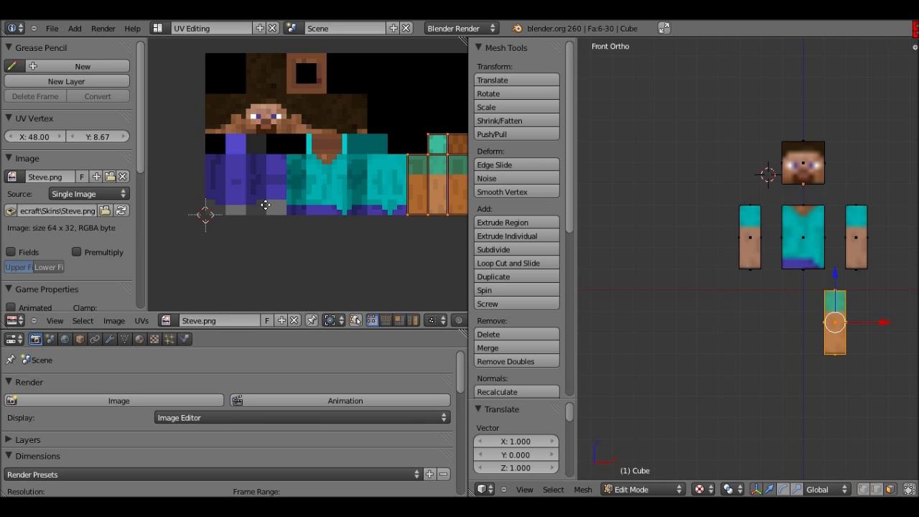
middle_click_drag(265, 205, 225, 207)
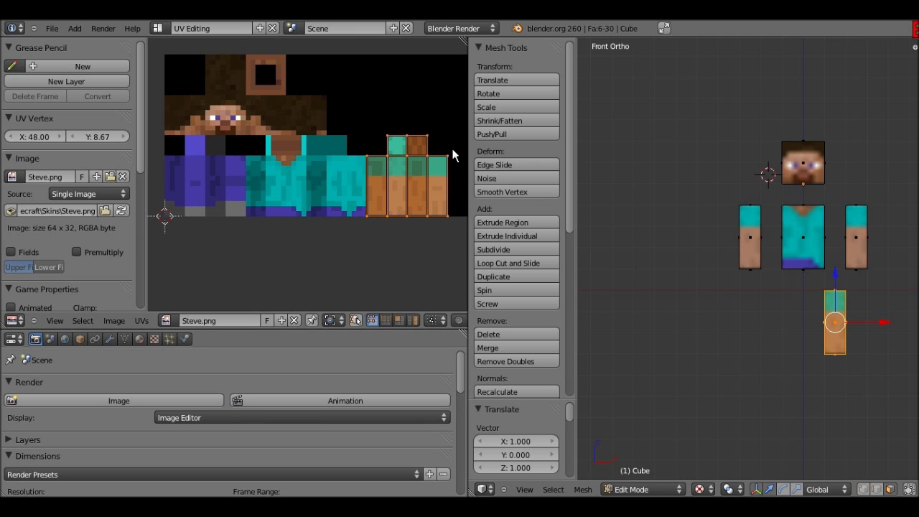
key("g")
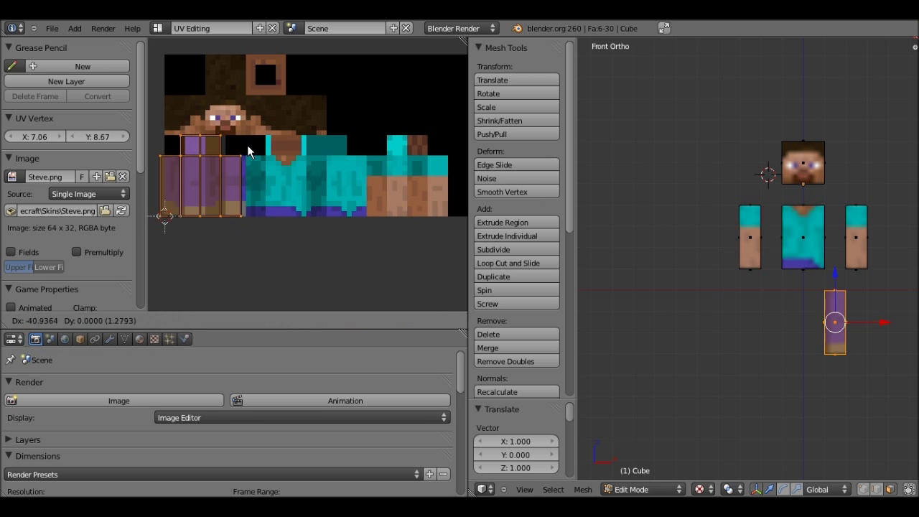
left_click(246, 145)
key("shift+s")
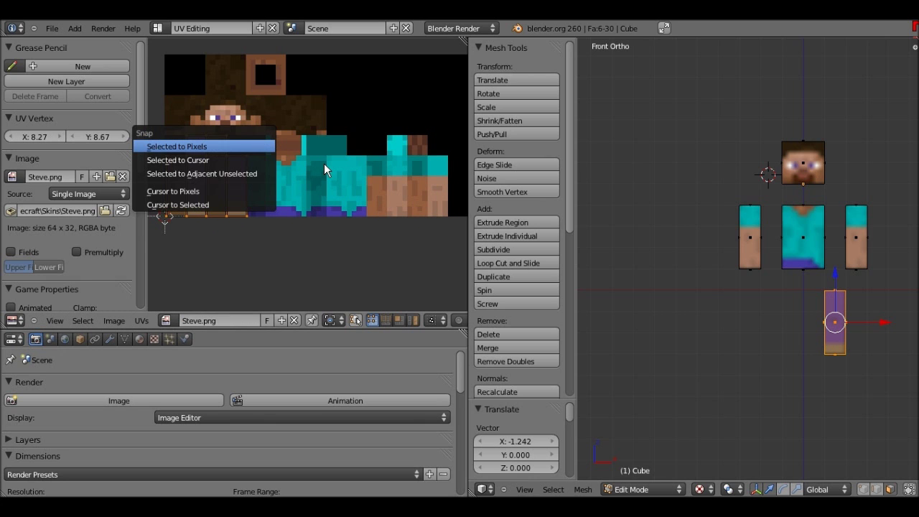
key("Return")
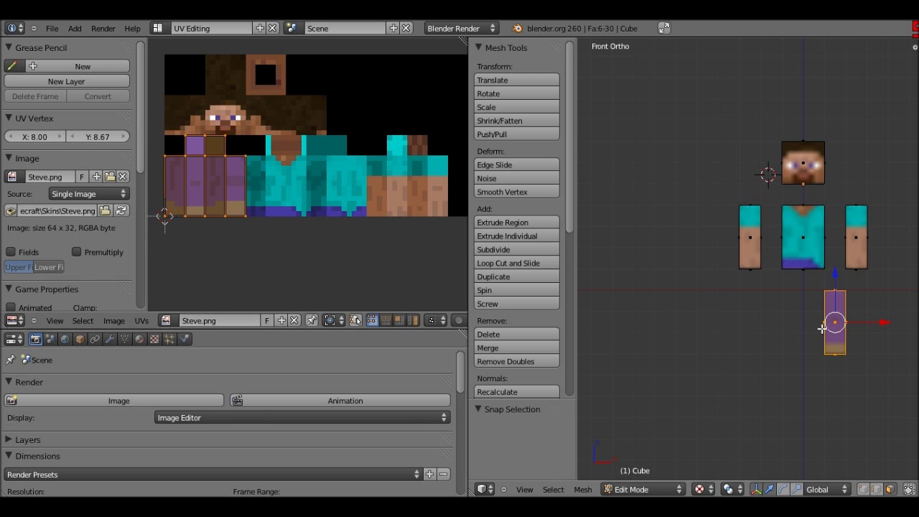
Step: Duplicate the textured leg to the opposite side and move the copy up against the torso's underside
scroll(822, 328, "up", 1)
key("shift+d")
left_click(770, 323)
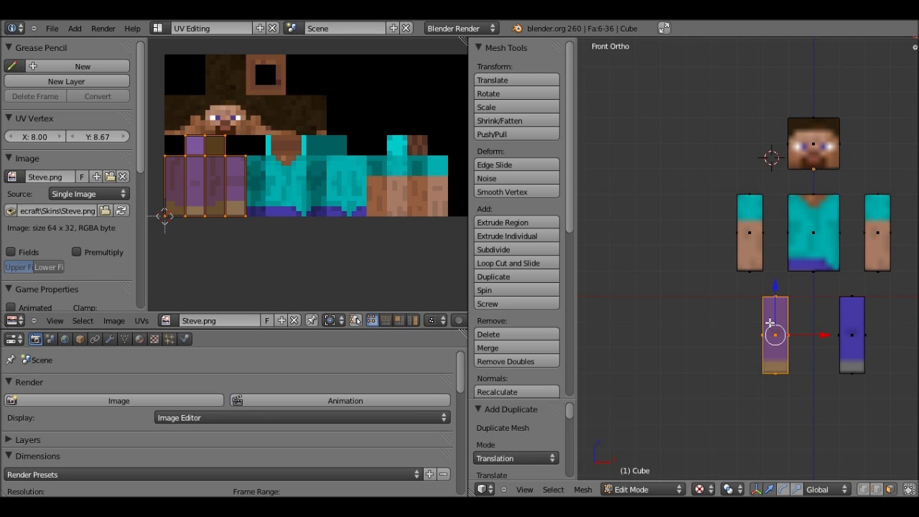
scroll(769, 323, "up", 2)
key("g")
left_click(875, 366)
key("a")
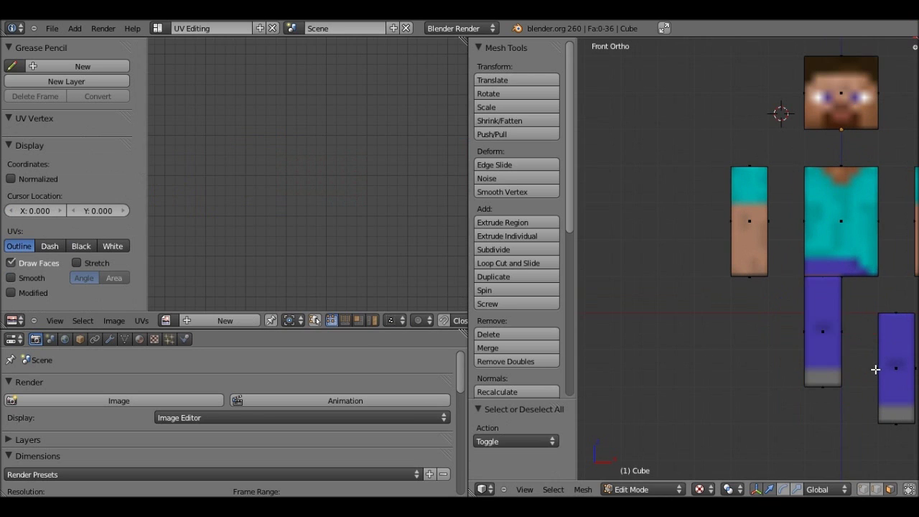
Step: Select the other leg and move it under the torso, flush beside the first leg
scroll(909, 423, "down", 1)
left_click_drag(898, 413, 848, 294)
key("g")
left_click(852, 300)
Step: Select the arm on the positive X side and move it by X -1 against the torso
middle_click_drag(908, 288, 819, 301, "shift")
key("a")
left_click_drag(848, 297, 780, 179)
key("g")
left_click(751, 179)
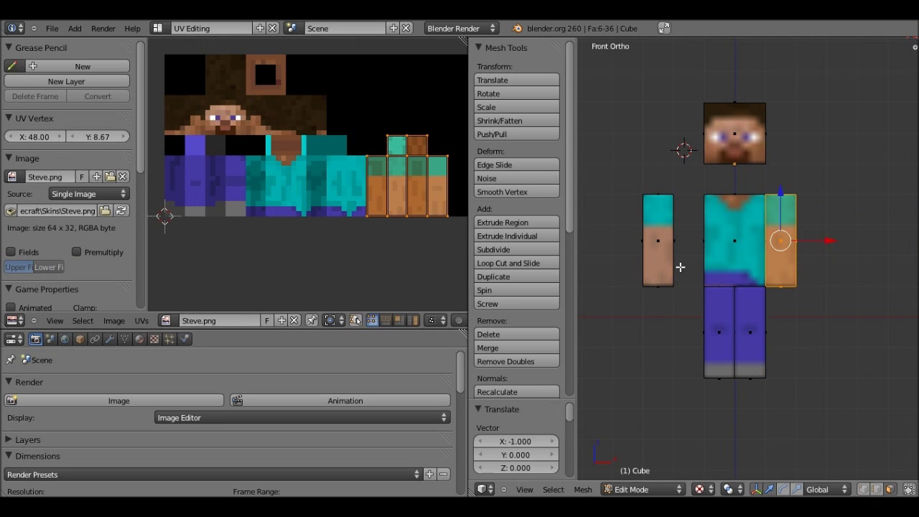
Step: Select the arm on the negative X side and move it by X 1 against the torso
key("a")
left_click_drag(672, 289, 600, 174)
key("g")
left_click(650, 177)
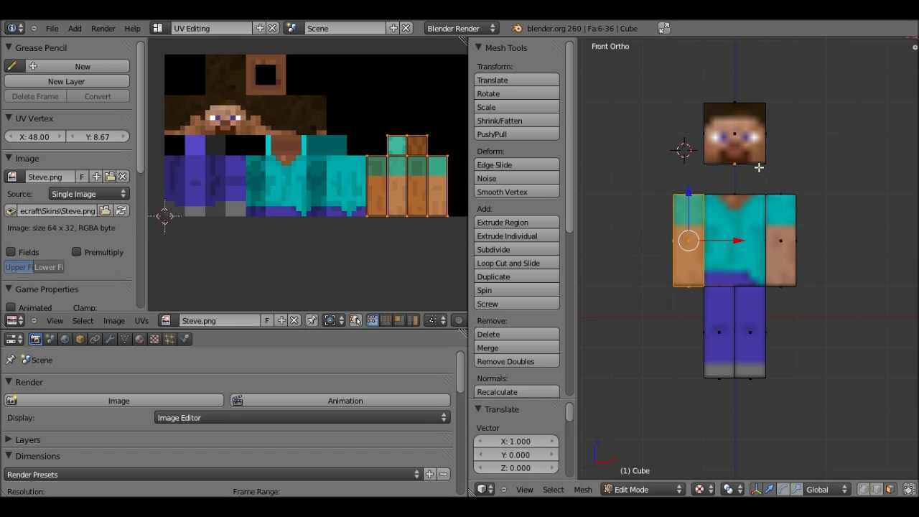
Step: Select the whole head and move it by Z -1 onto the top of the torso
key("a")
left_click_drag(783, 178, 655, 101)
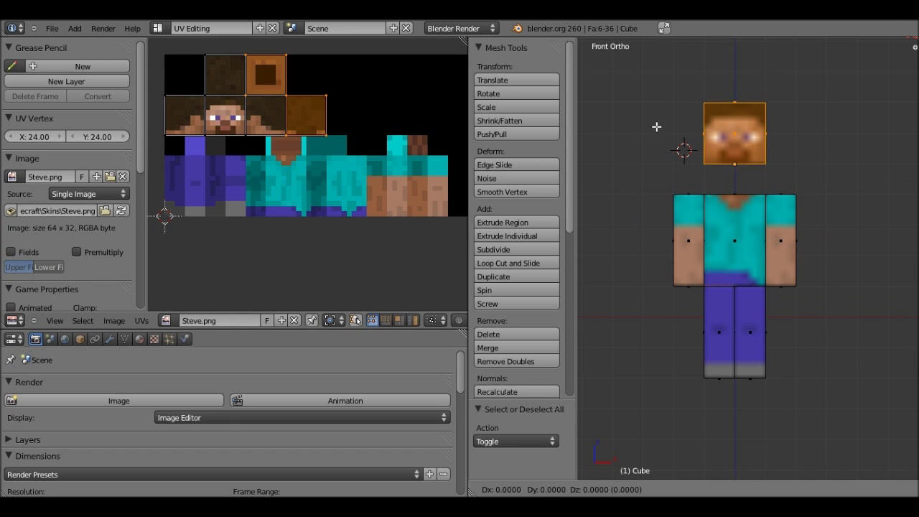
key("g")
left_click(657, 130)
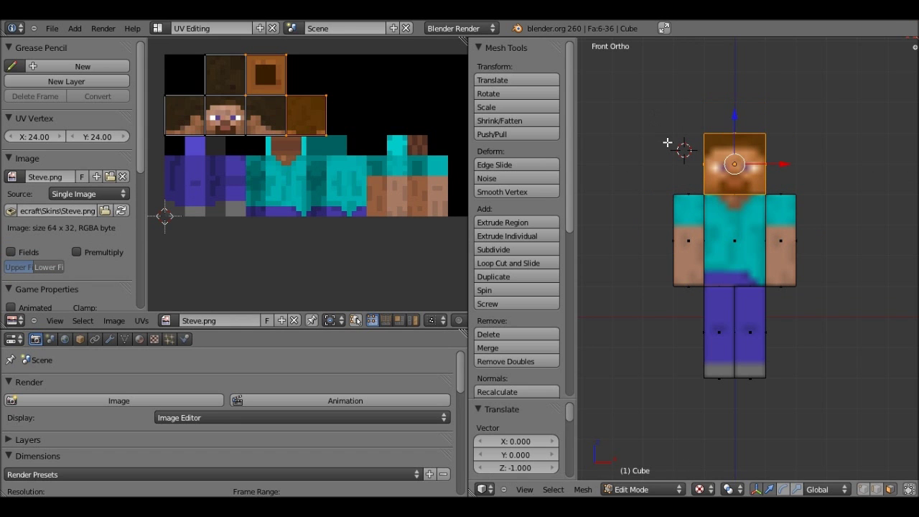
Step: Deselect everything and inspect the assembled textured figure from several angles
scroll(824, 273, "down", 2)
key("a")
middle_click_drag(824, 273, 721, 295)
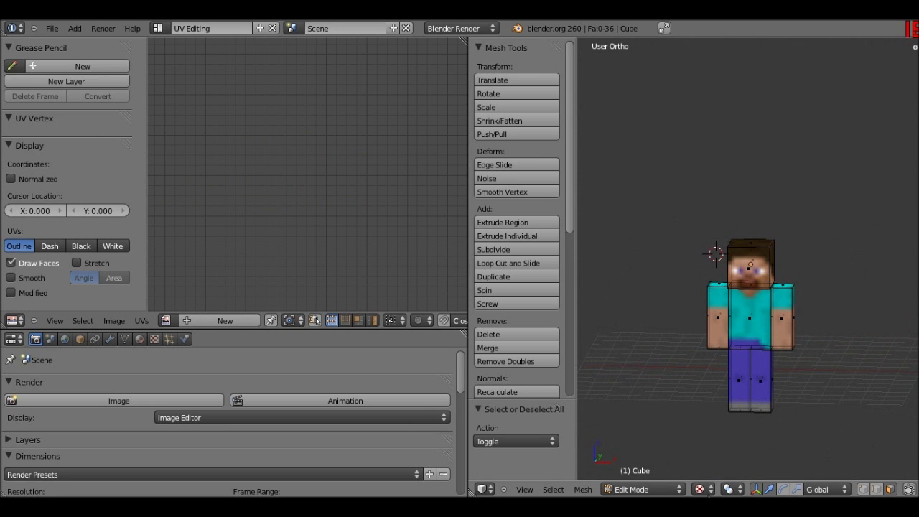
middle_click_drag(823, 288, 726, 319)
middle_click_drag(728, 335, 783, 315)
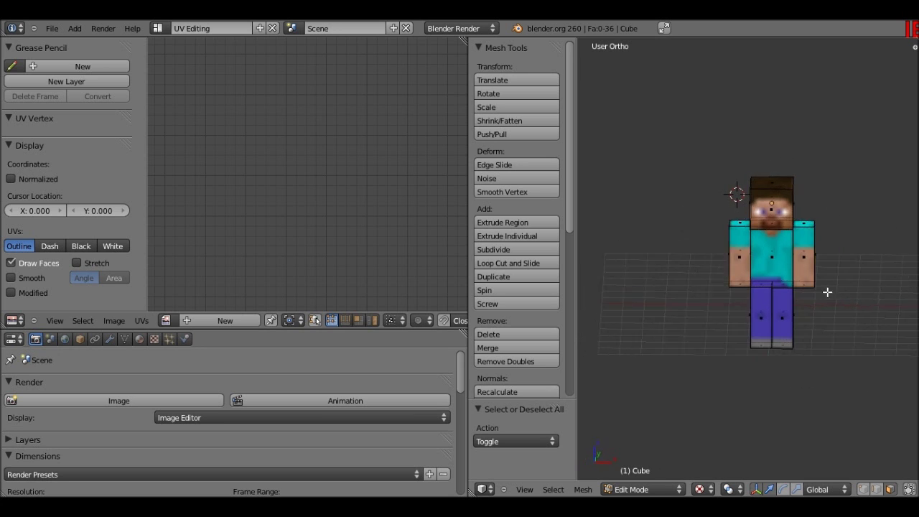
middle_click_drag(799, 298, 806, 298)
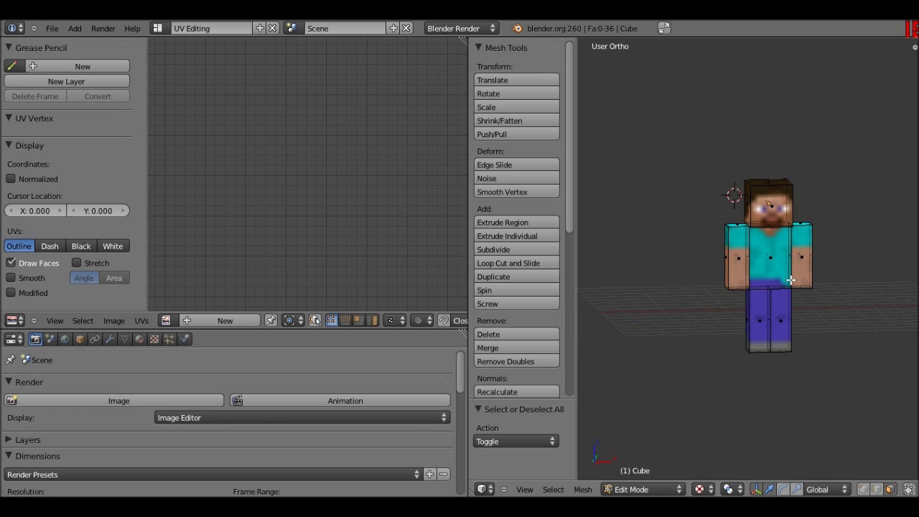
middle_click_drag(710, 180, 734, 186)
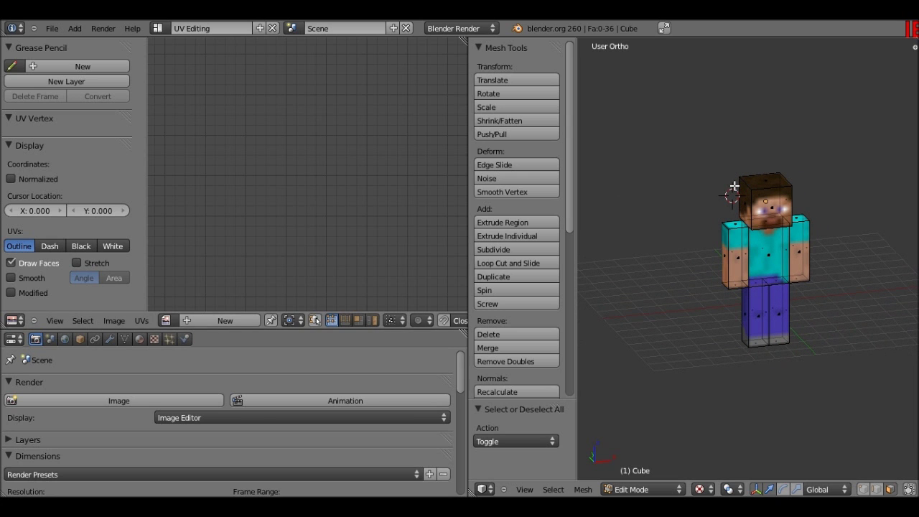
middle_click_drag(743, 208, 724, 165)
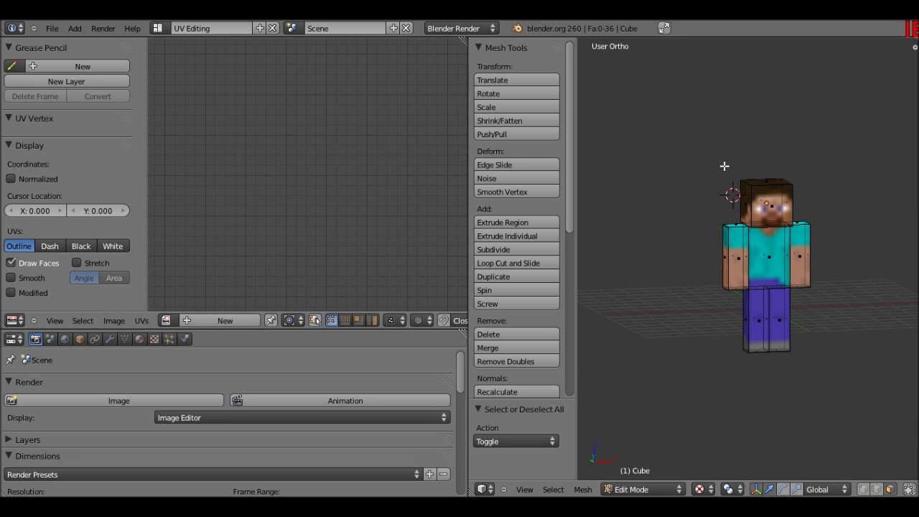